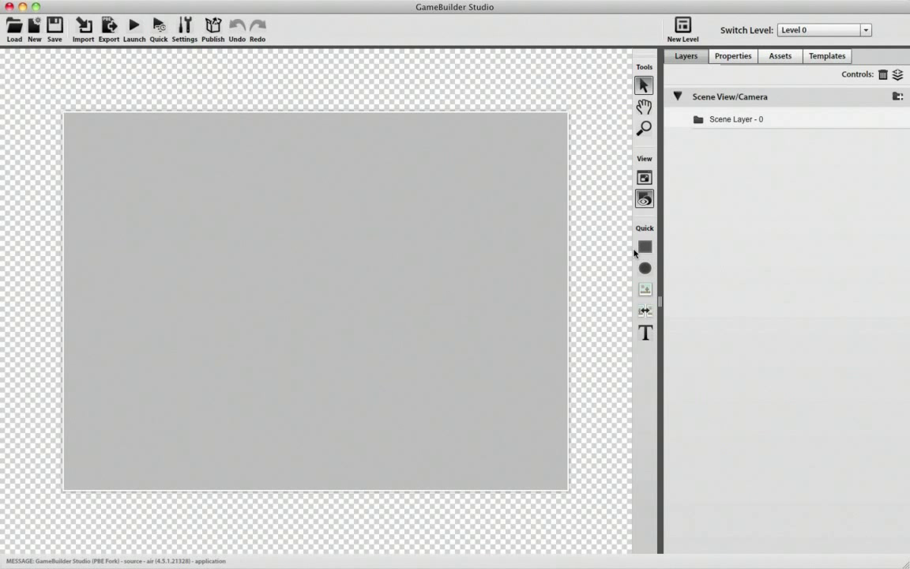
# Step: Place a square shape entity in the scene at about X 414, Y 165 and show its properties
pyautogui.moveTo(644, 251); pyautogui.dragTo(380, 202)
pyautogui.click(731, 55)
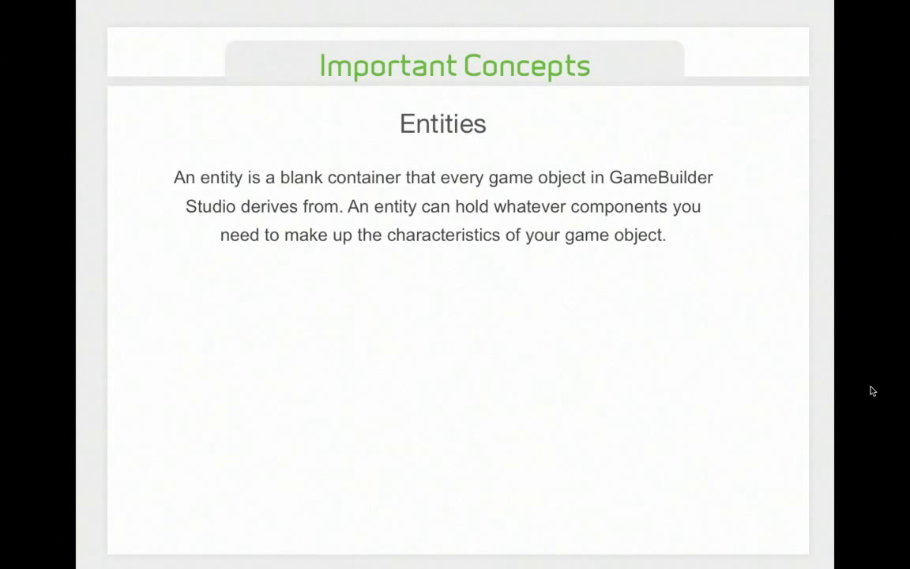
pyautogui.press('Right')
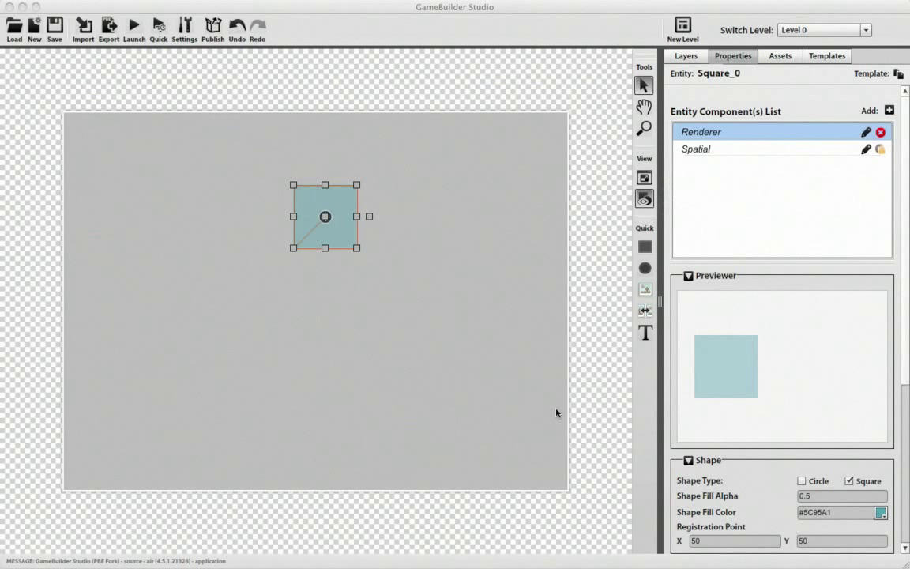
# Step: Examine the settings of the square entity's Spatial and Renderer components
pyautogui.click(725, 148)
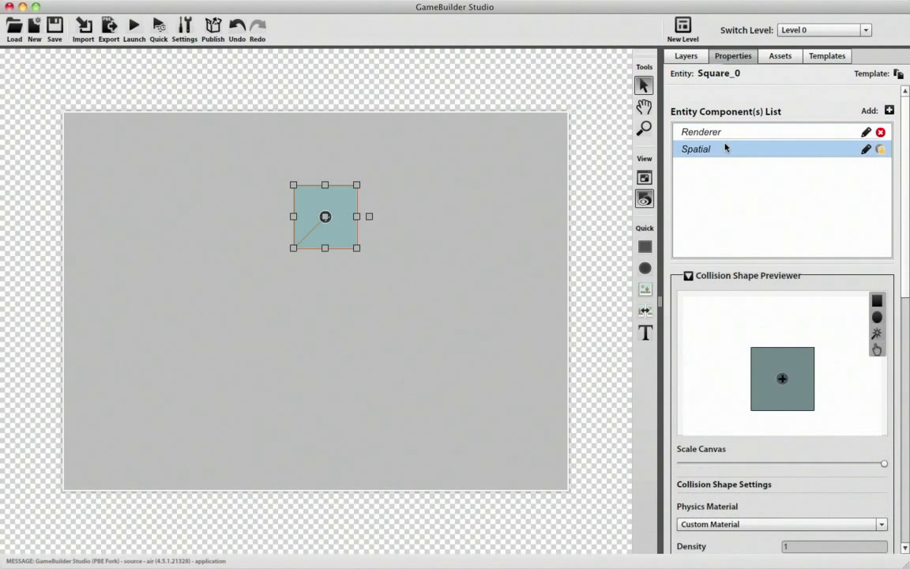
pyautogui.scroll(-5, 772, 378)
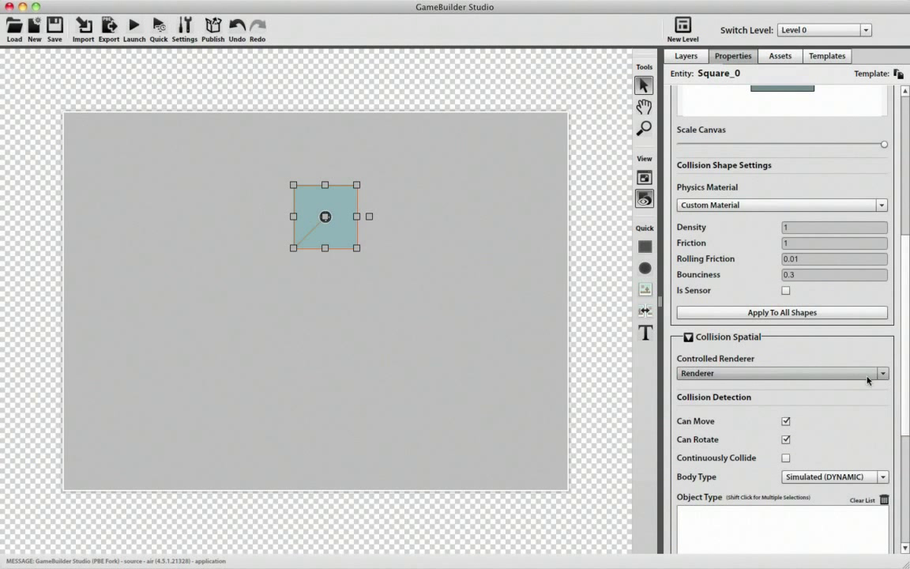
pyautogui.scroll(5, 898, 207)
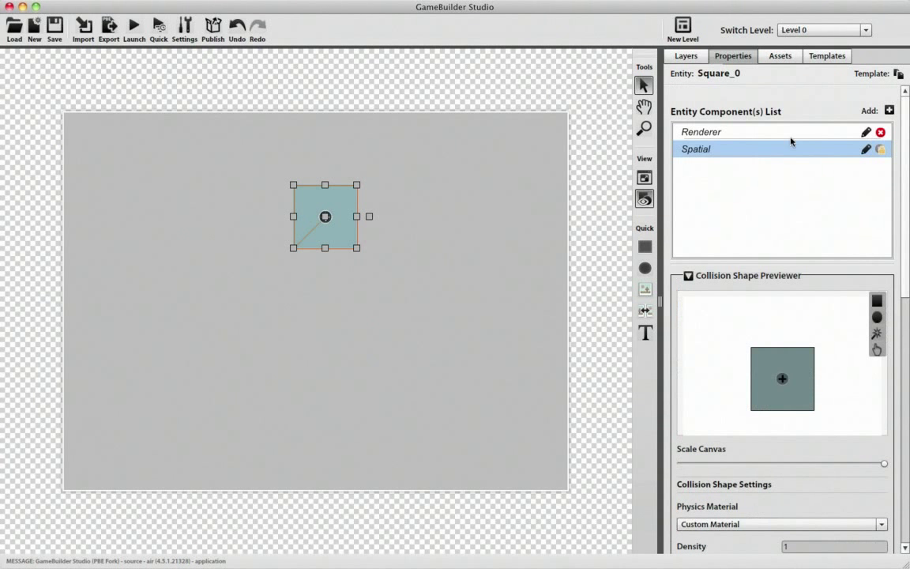
pyautogui.click(713, 131)
pyautogui.scroll(-3, 905, 290)
pyautogui.scroll(-1, 905, 290)
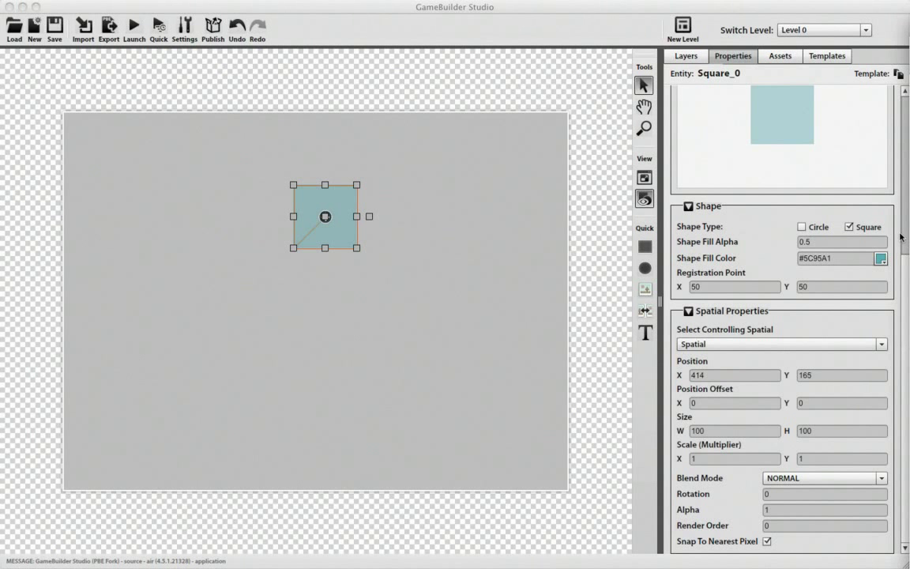
pyautogui.scroll(5, 807, 222)
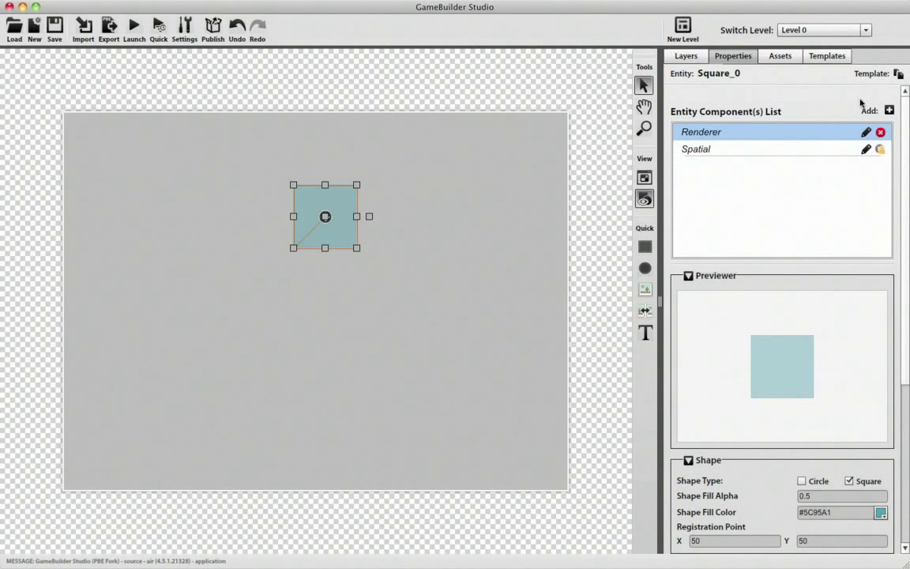
# Step: Add a Shape Renderer component named AdditionalRenderer to the square entity
pyautogui.click(890, 110)
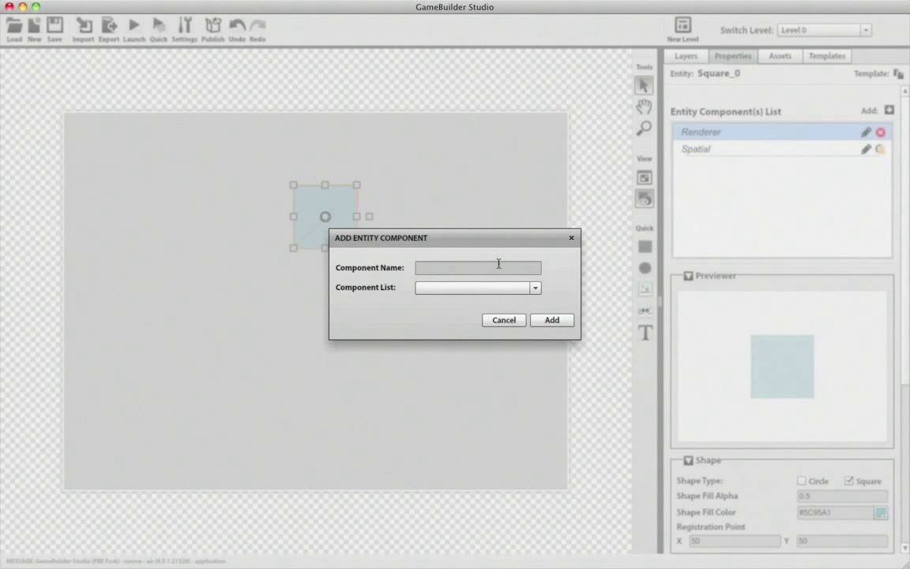
pyautogui.write('AdditionalRenderer')
pyautogui.click(514, 289)
pyautogui.click(493, 301)
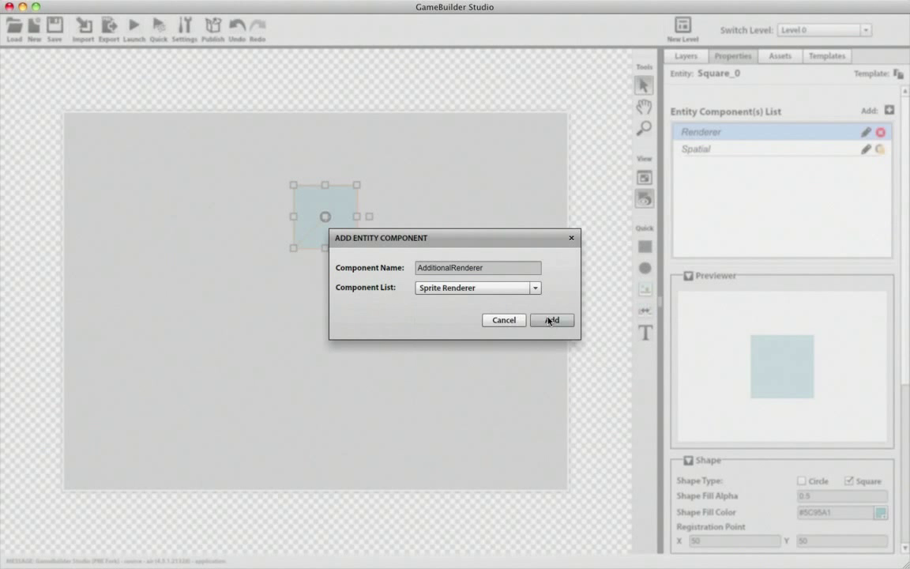
pyautogui.click(454, 288)
pyautogui.click(474, 332)
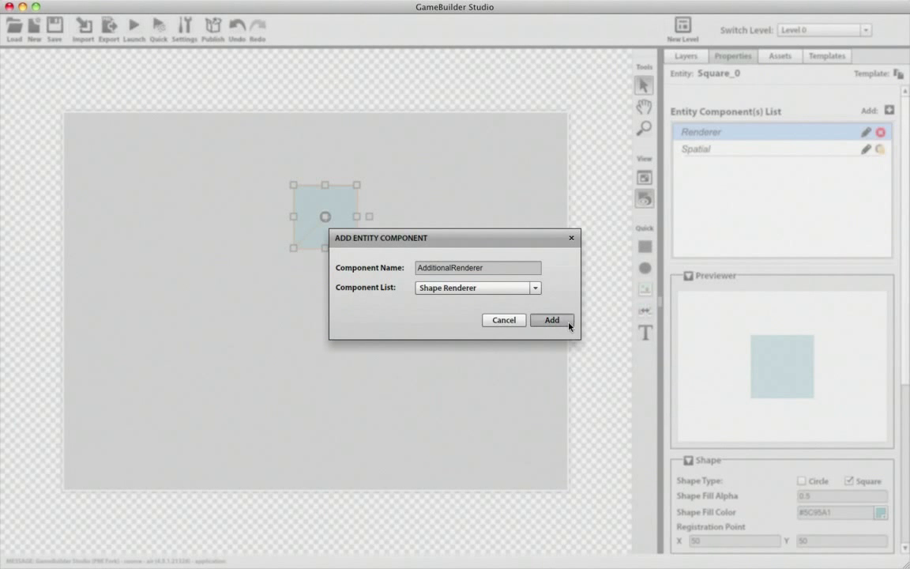
pyautogui.click(552, 320)
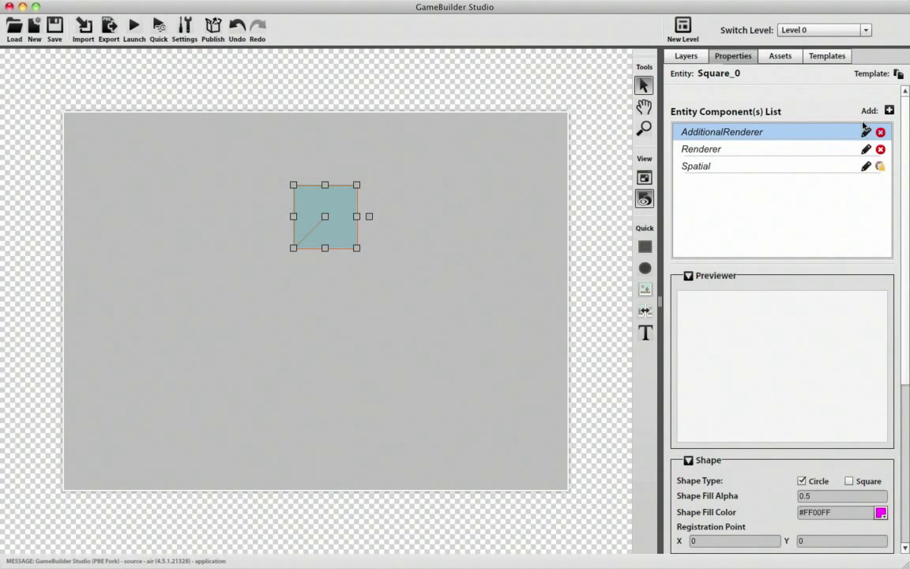
# Step: Set AdditionalRenderer's fill alpha to 1, fill color to dark red #990000 and shape type to Square
pyautogui.scroll(-5, 891, 197)
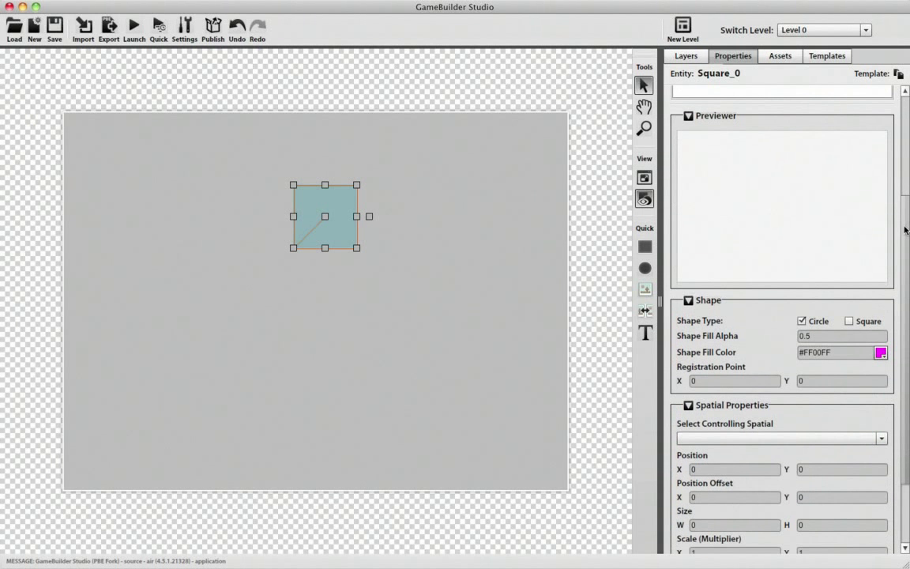
pyautogui.click(837, 291)
pyautogui.write('1')
pyautogui.click(881, 307)
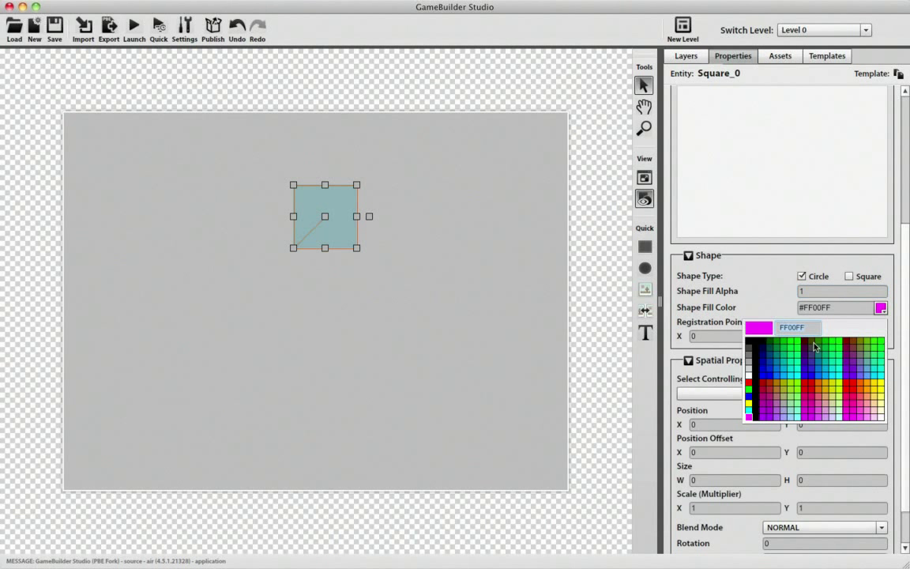
pyautogui.click(760, 385)
pyautogui.click(848, 277)
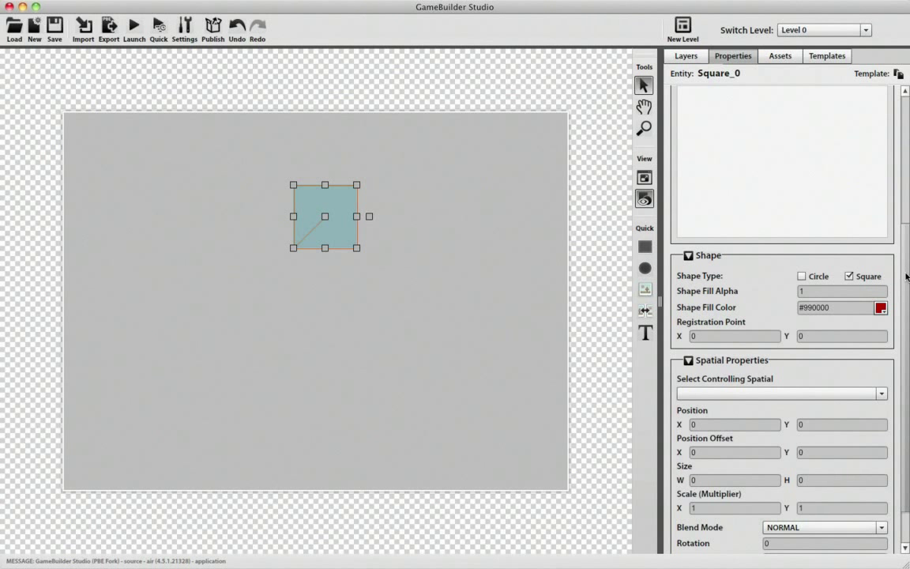
# Step: Set AdditionalRenderer's size to 100 wide by 100 high
pyautogui.scroll(-2, 816, 250)
pyautogui.click(692, 430)
pyautogui.write('100')
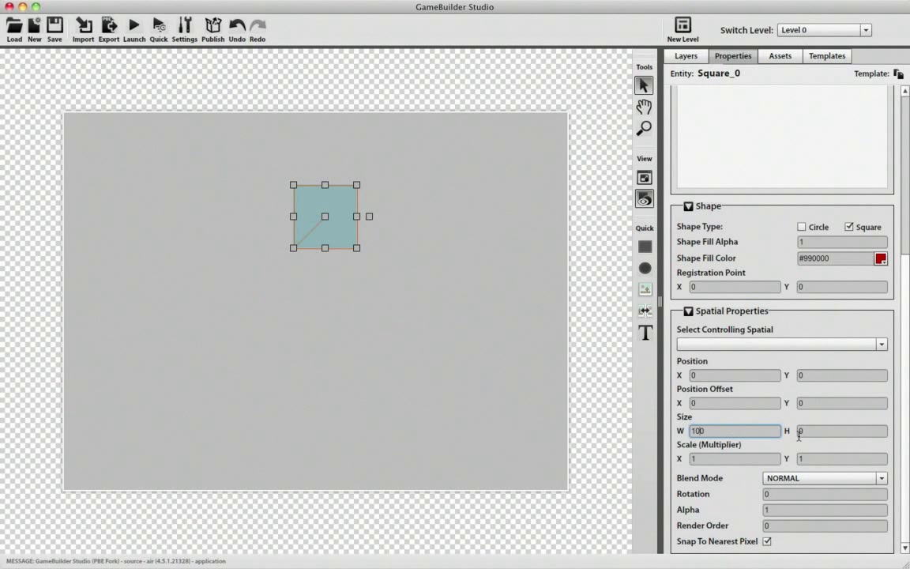
pyautogui.click(798, 430)
pyautogui.write('100')
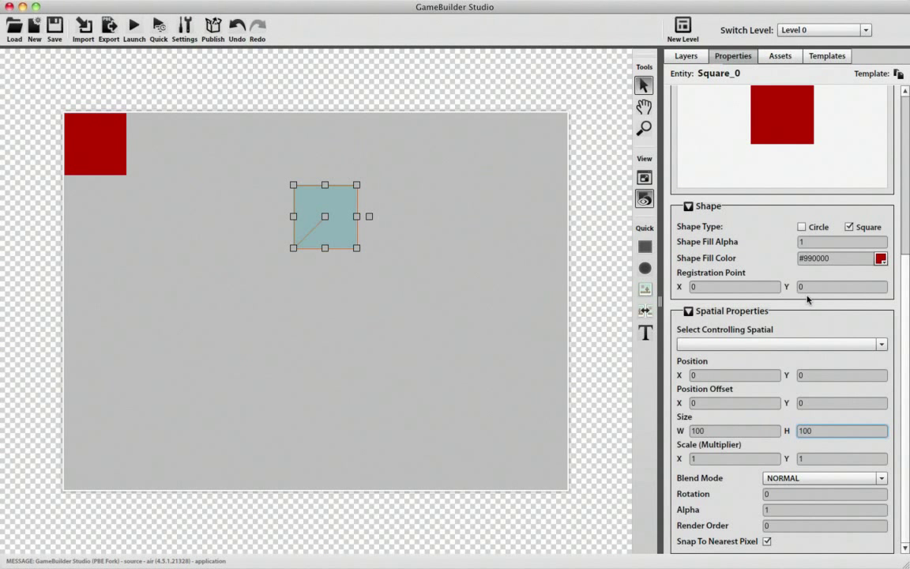
# Step: Assign Spatial as AdditionalRenderer's controlling spatial and move the whole entity to about X 384, Y 203
pyautogui.scroll(2, 902, 325)
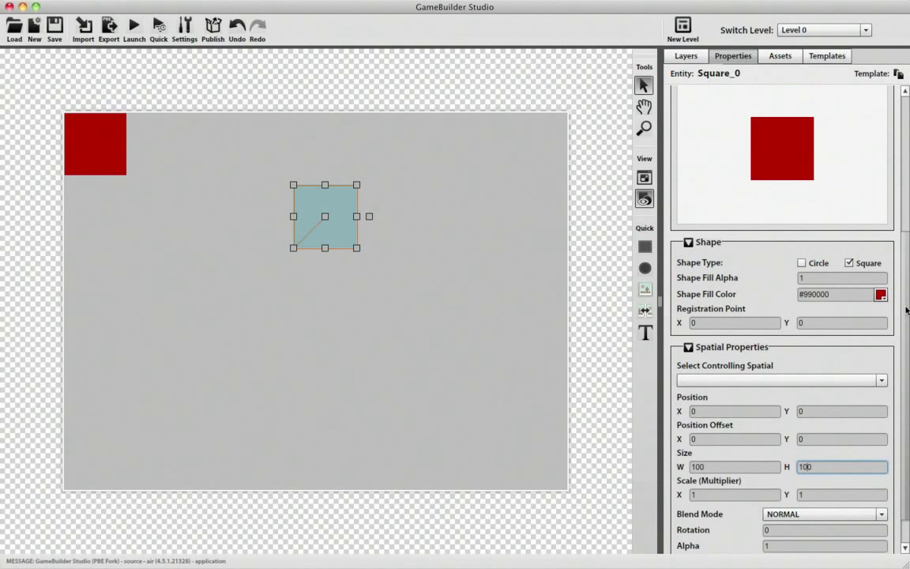
pyautogui.click(881, 379)
pyautogui.click(715, 394)
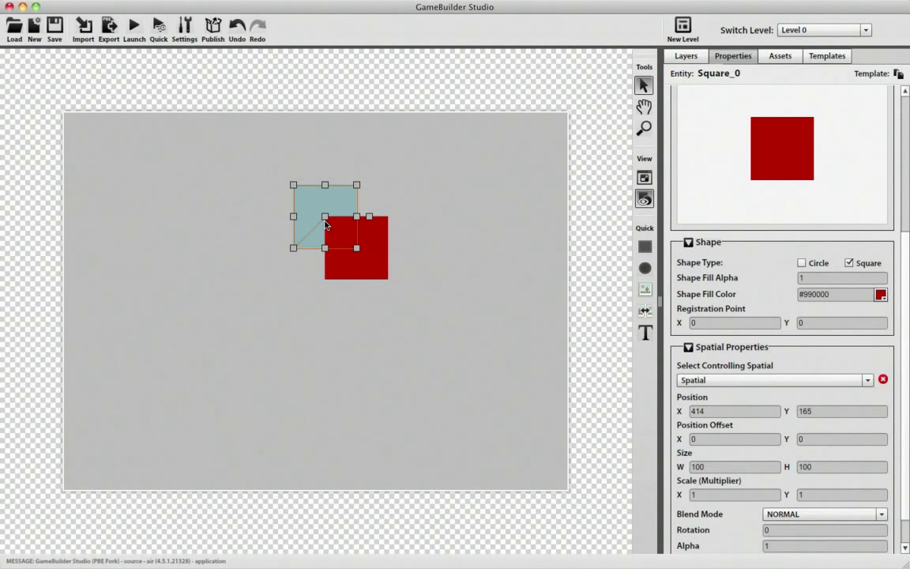
pyautogui.moveTo(325, 222); pyautogui.dragTo(307, 244)
# Step: Try a registration point X of 100 on AdditionalRenderer and reset it to 0
pyautogui.click(693, 323)
pyautogui.write('100')
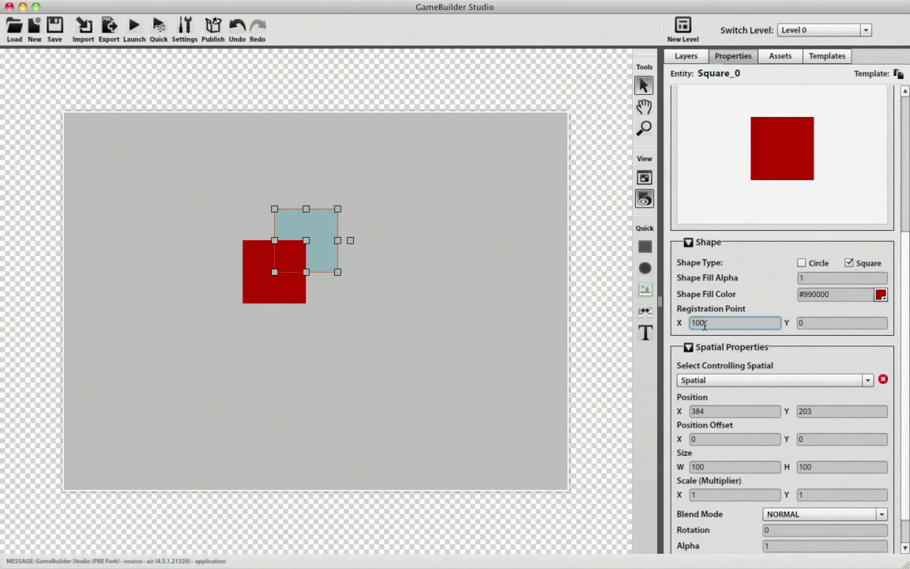
pyautogui.press('BackSpace')
pyautogui.press('BackSpace')
pyautogui.press('BackSpace')
pyautogui.write('0')
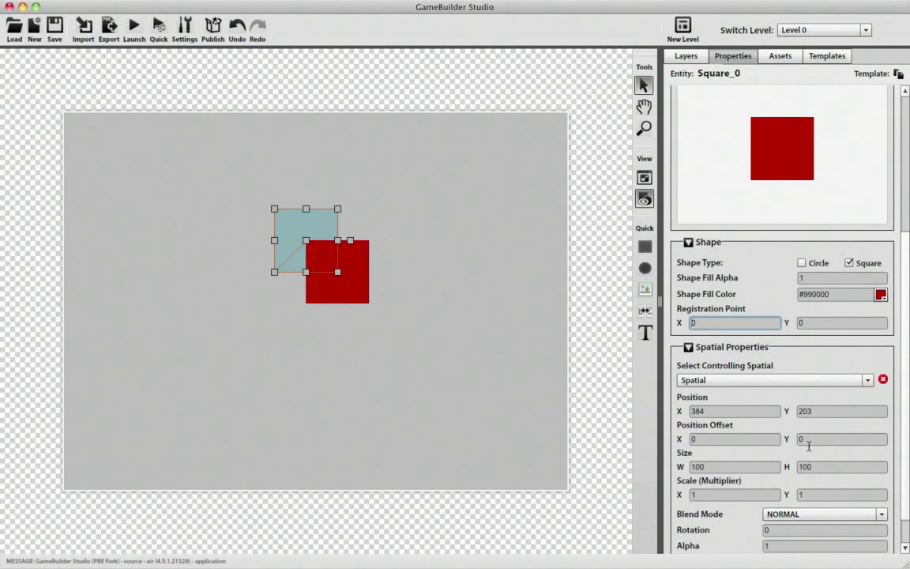
# Step: Try X position offsets of 100 and -100 on AdditionalRenderer and reset the offset to 0
pyautogui.click(689, 439)
pyautogui.write('100')
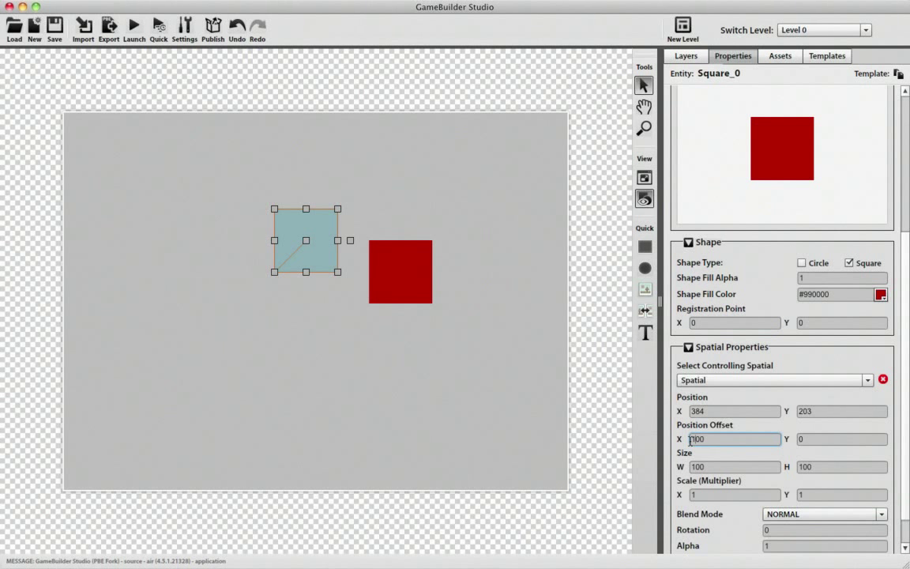
pyautogui.write('-')
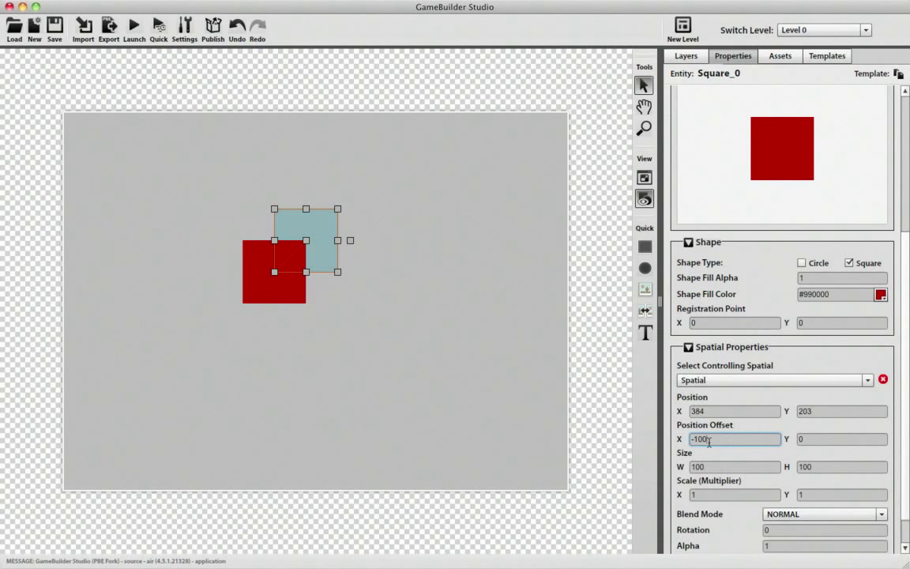
pyautogui.press('super+a')
pyautogui.write('0')
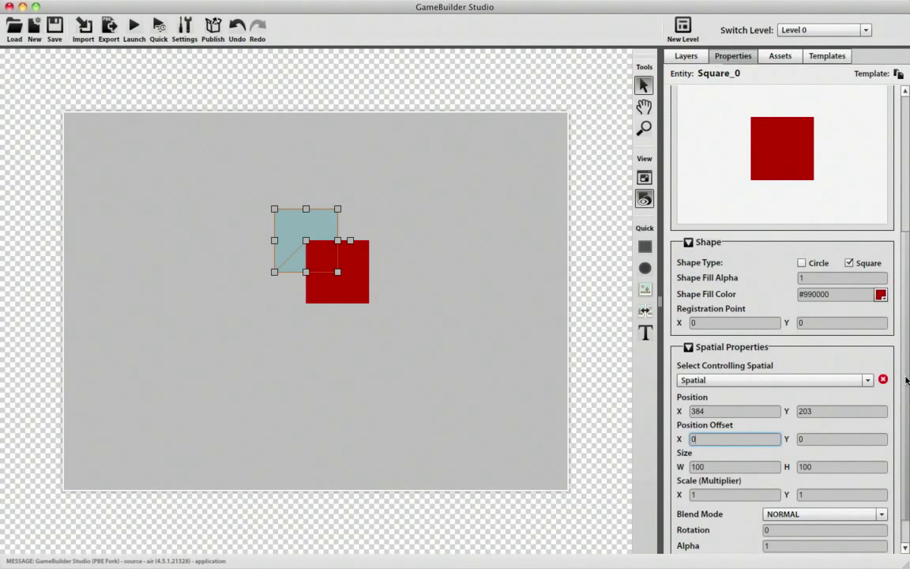
# Step: Look through the component types that can be added to the entity, and dismiss the dialog without adding one
pyautogui.scroll(-2, 902, 455)
pyautogui.scroll(10, 892, 355)
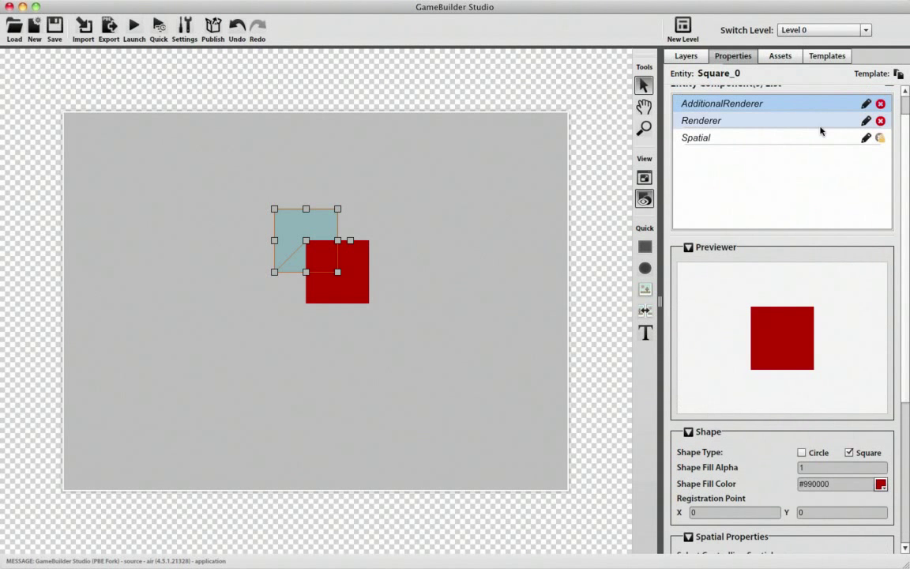
pyautogui.scroll(2, 904, 289)
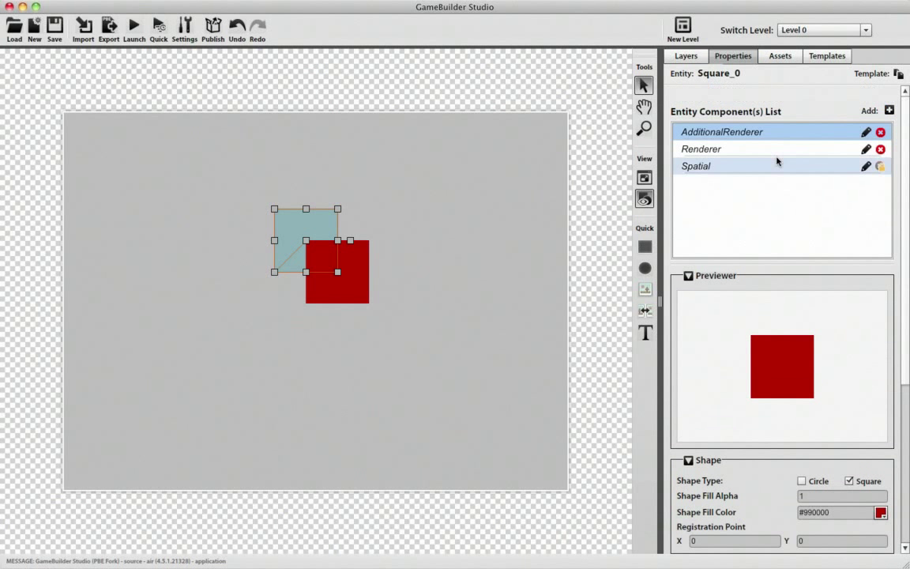
pyautogui.click(889, 112)
pyautogui.click(499, 289)
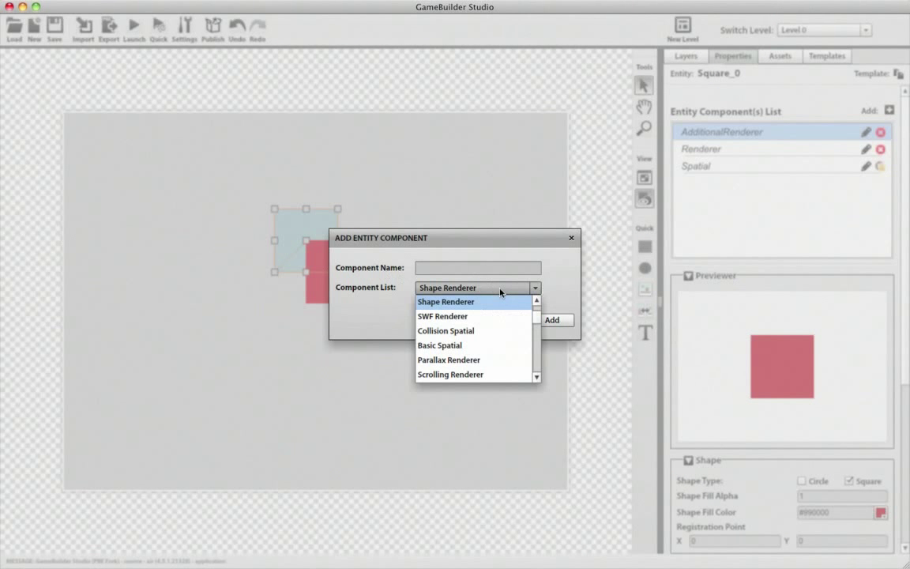
pyautogui.click(540, 319)
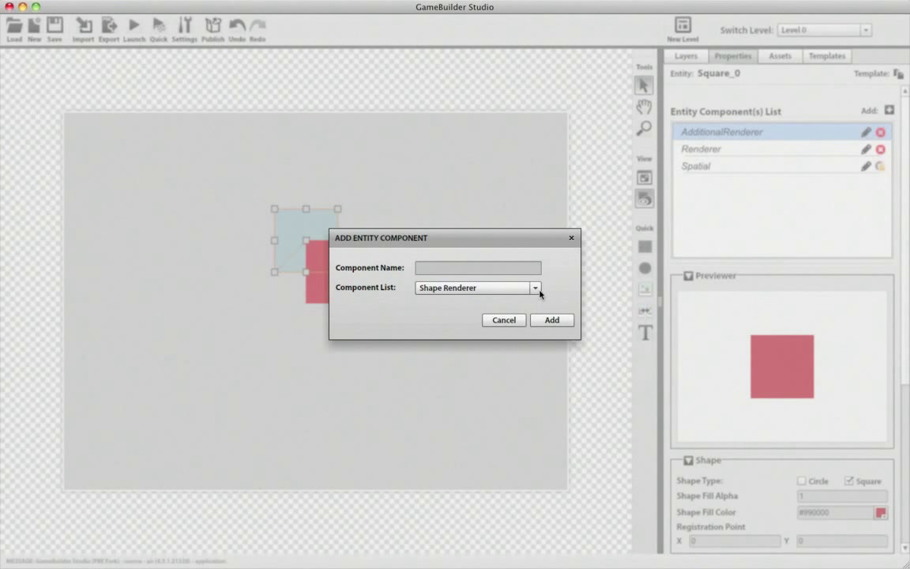
pyautogui.click(537, 289)
pyautogui.moveTo(537, 313)
pyautogui.mouseDown()
pyautogui.moveTo(538, 344)
pyautogui.moveTo(536, 311)
pyautogui.mouseUp()
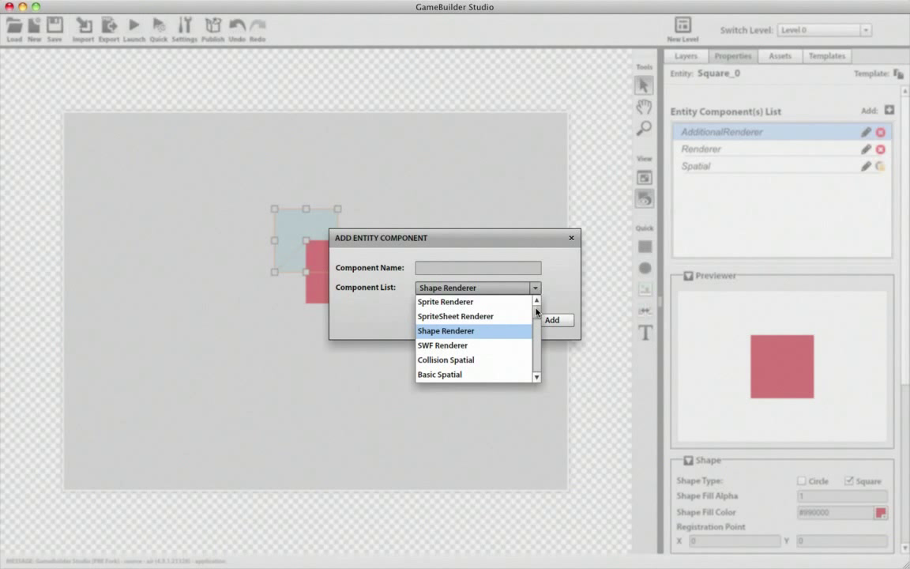
pyautogui.moveTo(536, 310); pyautogui.dragTo(537, 320)
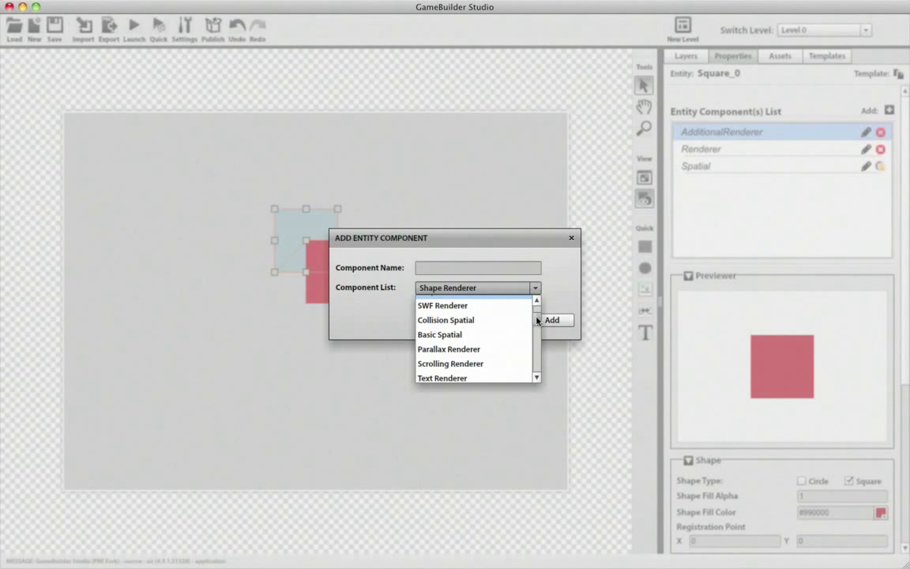
pyautogui.moveTo(537, 320); pyautogui.dragTo(537, 324)
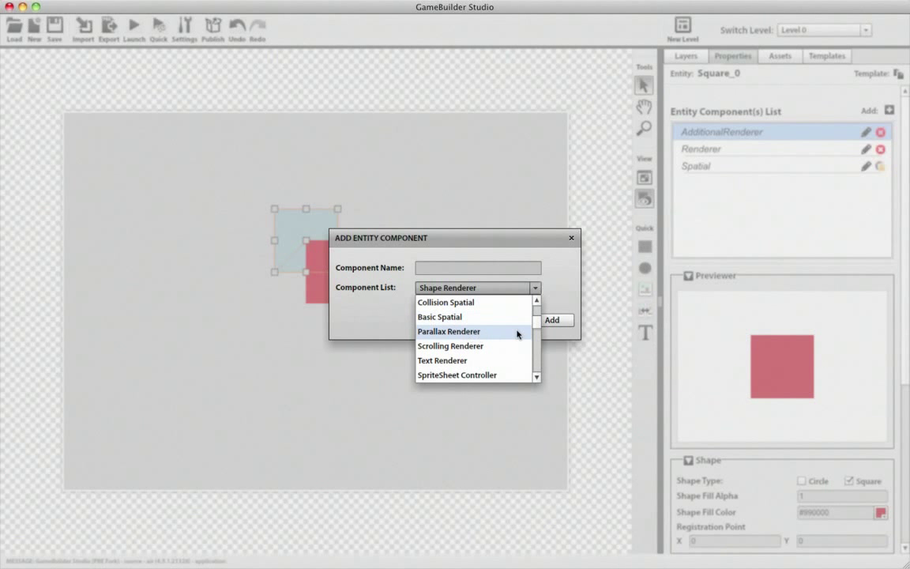
pyautogui.scroll(-2, 536, 329)
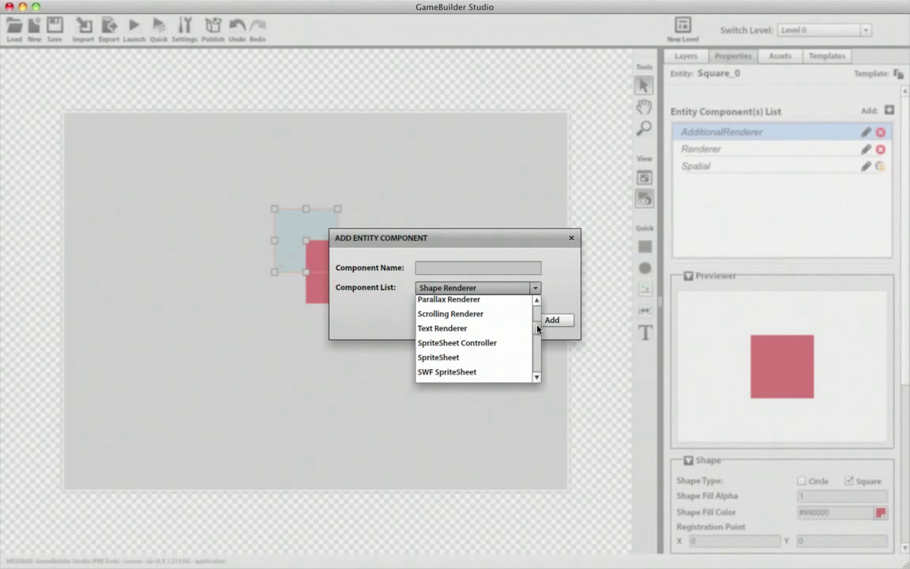
pyautogui.scroll(-1, 537, 327)
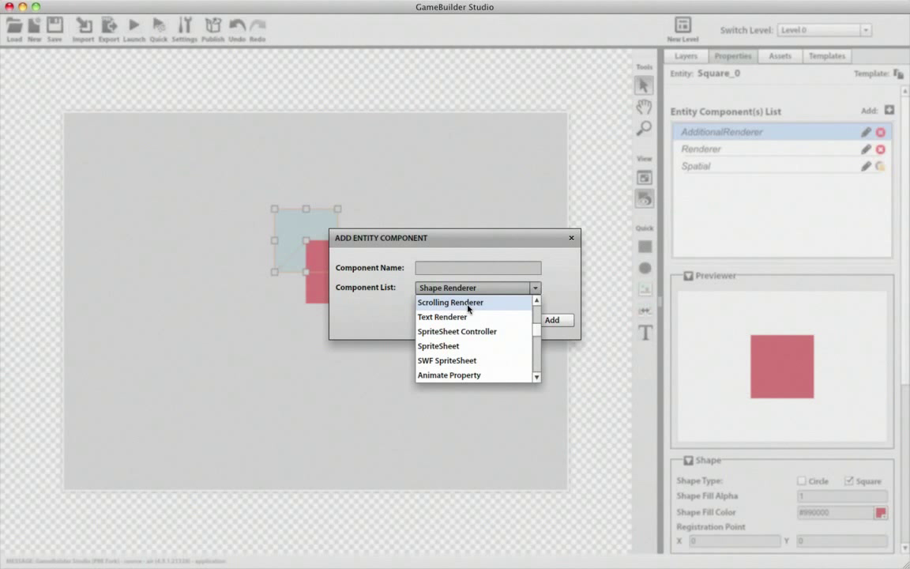
pyautogui.scroll(-4, 535, 335)
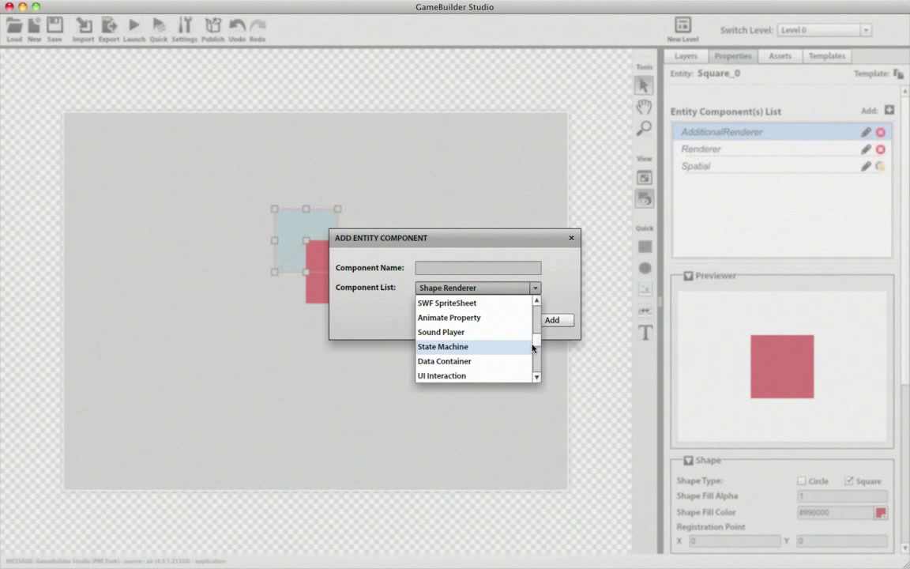
pyautogui.moveTo(536, 349); pyautogui.dragTo(537, 321)
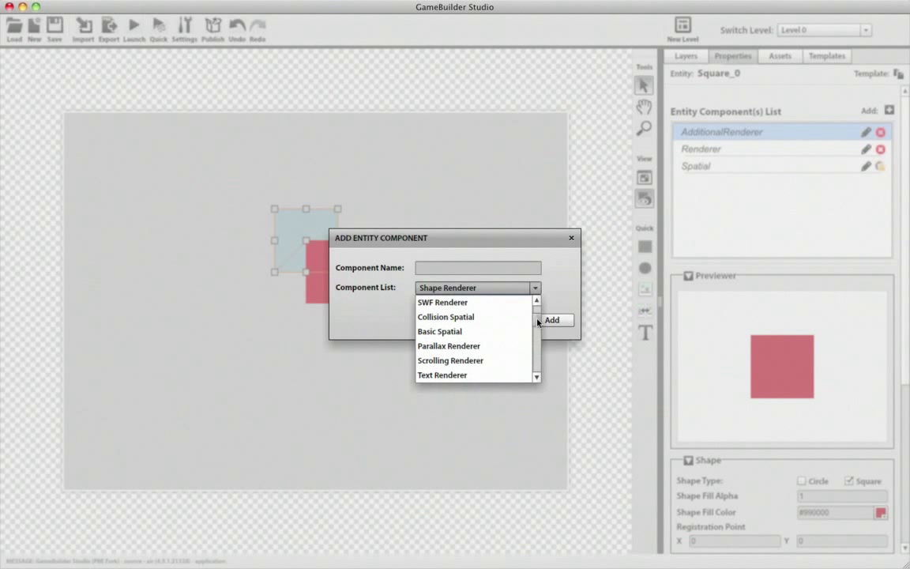
pyautogui.click(571, 238)
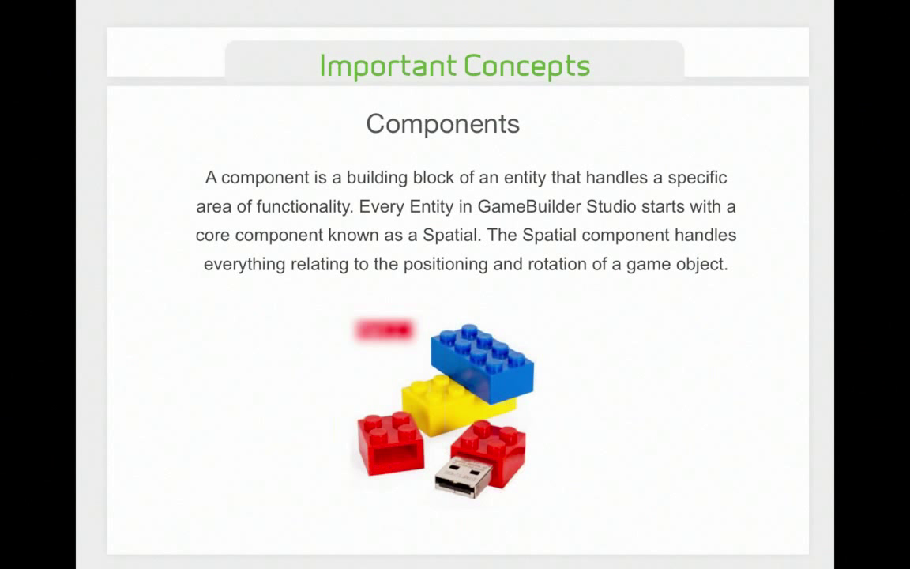
pyautogui.press('Right')
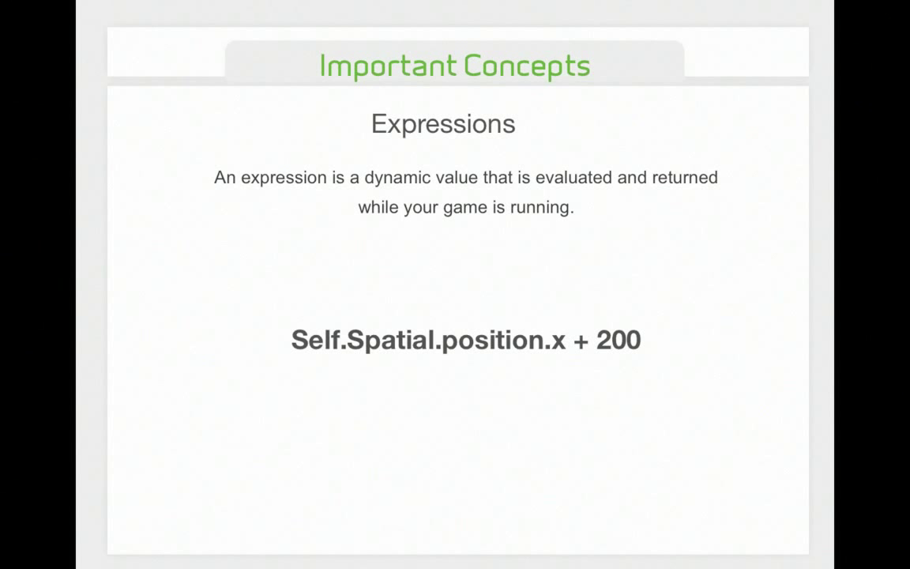
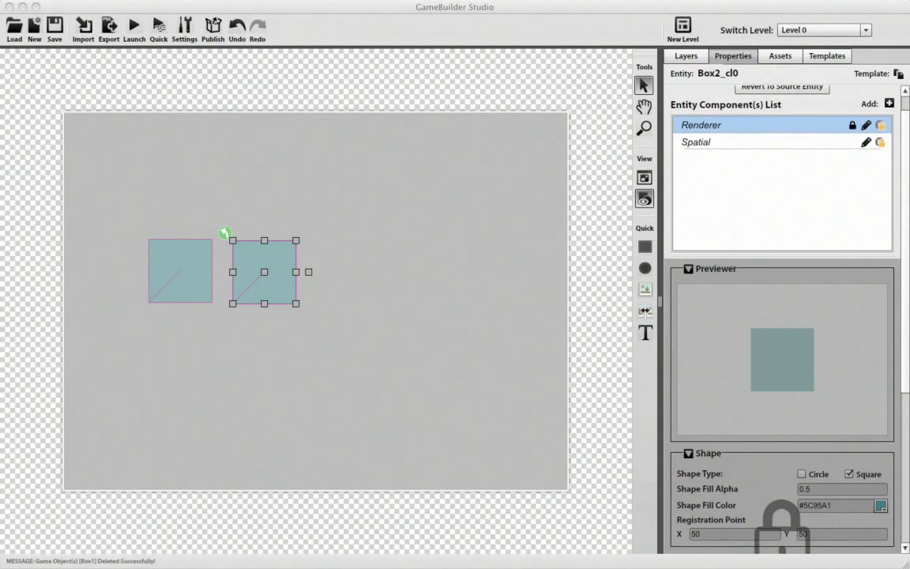
# Step: Switch to Finder, expand artwork's AlienCharacter folder, and preview the character images from jump.png through walk0011.png
pyautogui.press('super+Tab')
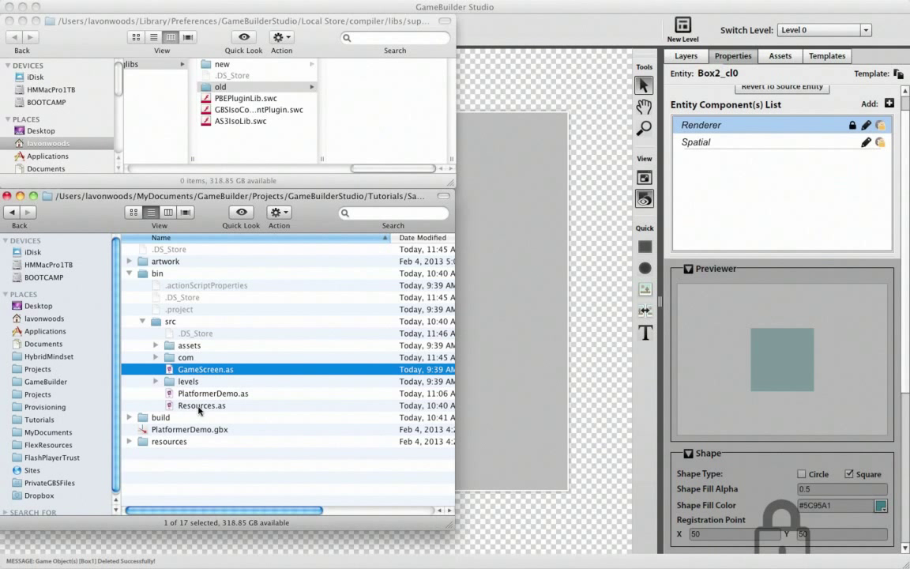
pyautogui.click(129, 261)
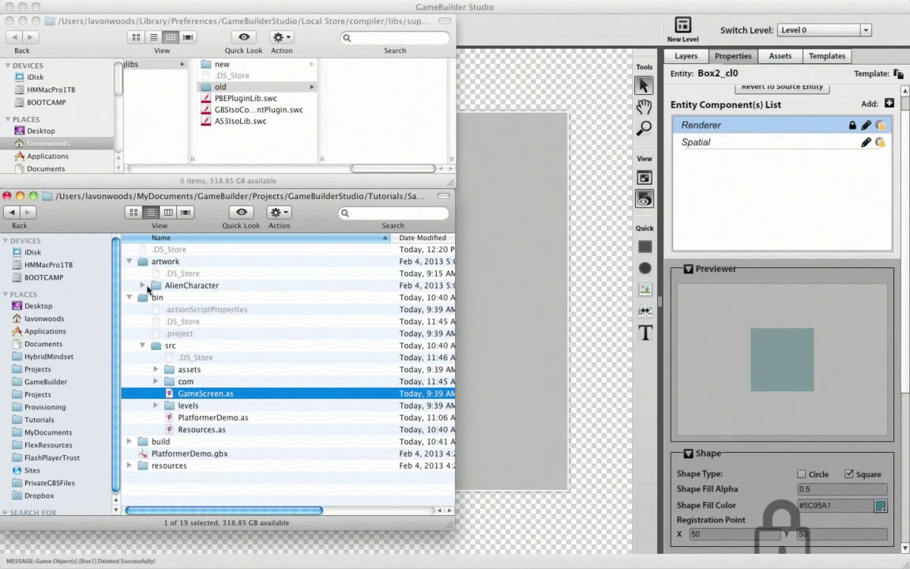
pyautogui.click(142, 285)
pyautogui.click(203, 347)
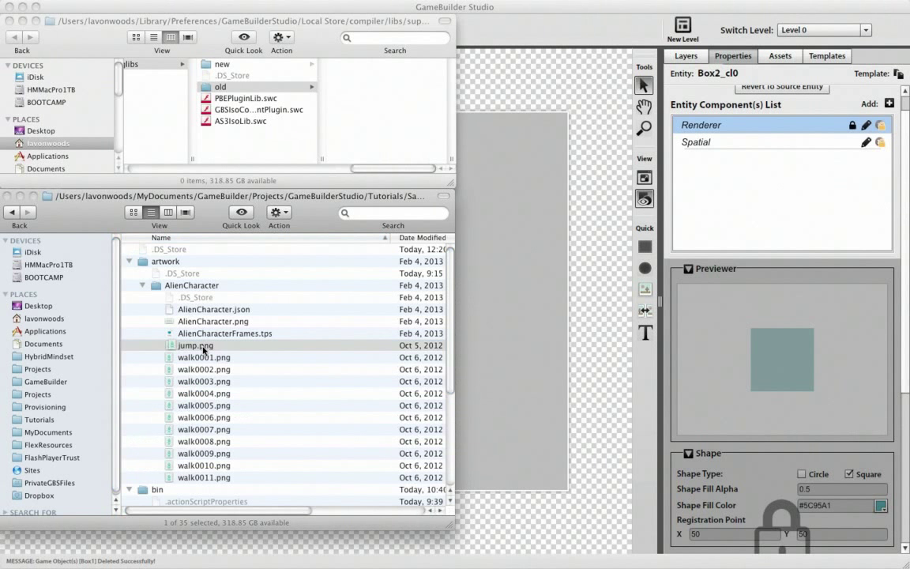
pyautogui.press('space')
pyautogui.press('Down')
pyautogui.press('Down')
pyautogui.press('Down')
pyautogui.press('Down')
pyautogui.press('Down')
pyautogui.press('Down')
pyautogui.press('Down')
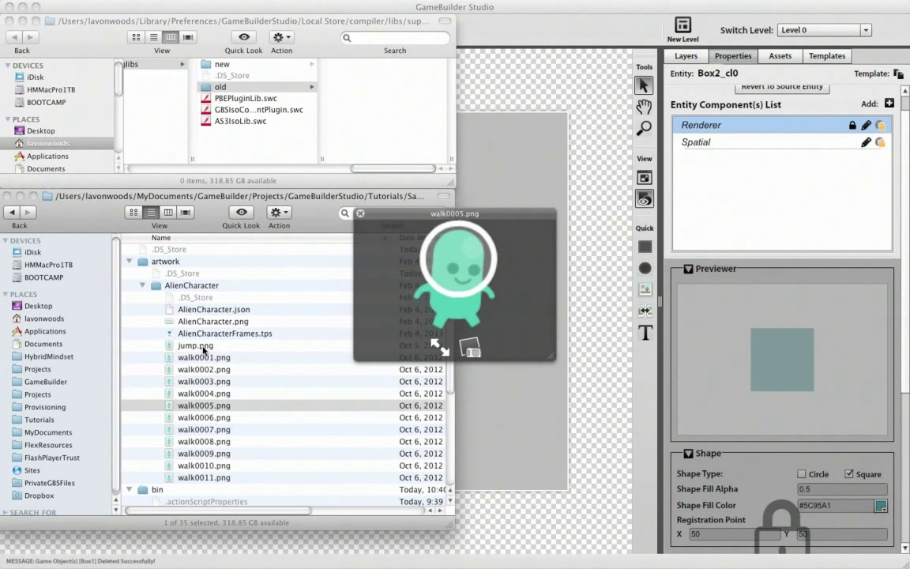
pyautogui.press('Down')
pyautogui.press('Down')
pyautogui.press('Down')
pyautogui.press('Down')
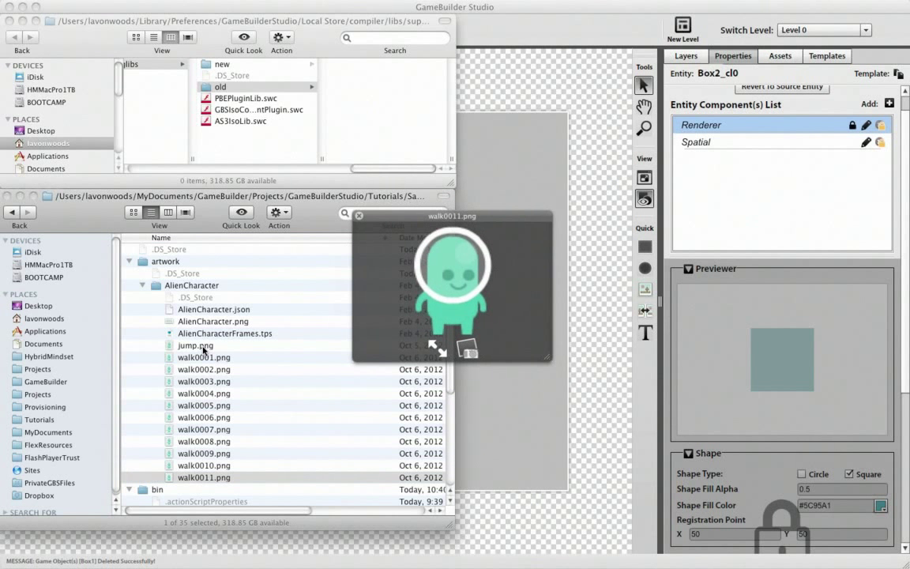
pyautogui.press('space')
# Step: Preview the AlienCharacter.png sprite sheet that accompanies AlienCharacter.json
pyautogui.click(215, 311)
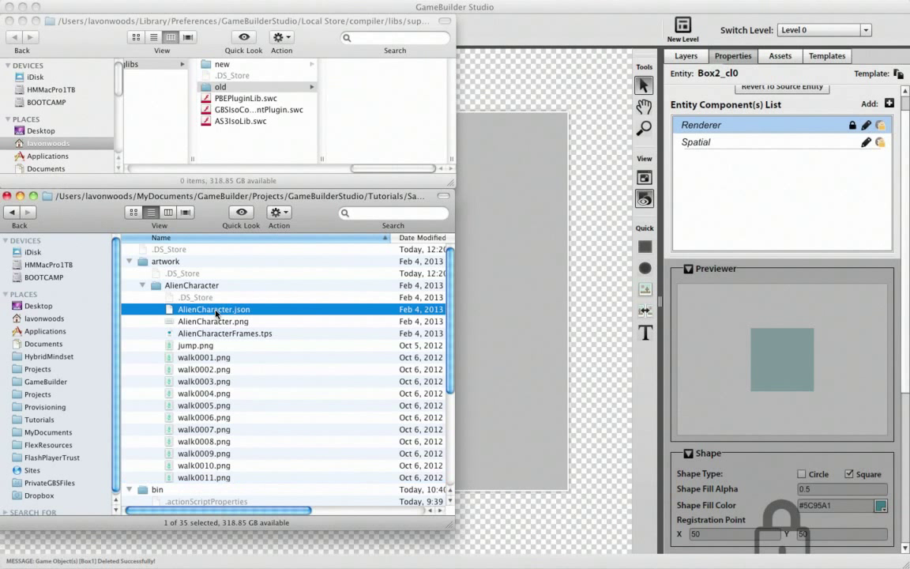
pyautogui.moveTo(217, 320); pyautogui.dragTo(264, 379)
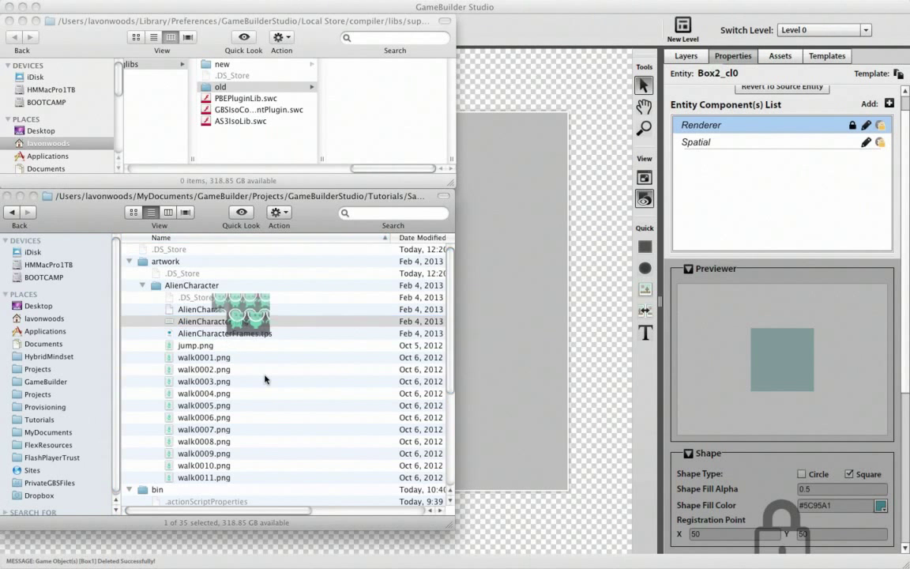
pyautogui.press('space')
pyautogui.press('space')
pyautogui.press('Up')
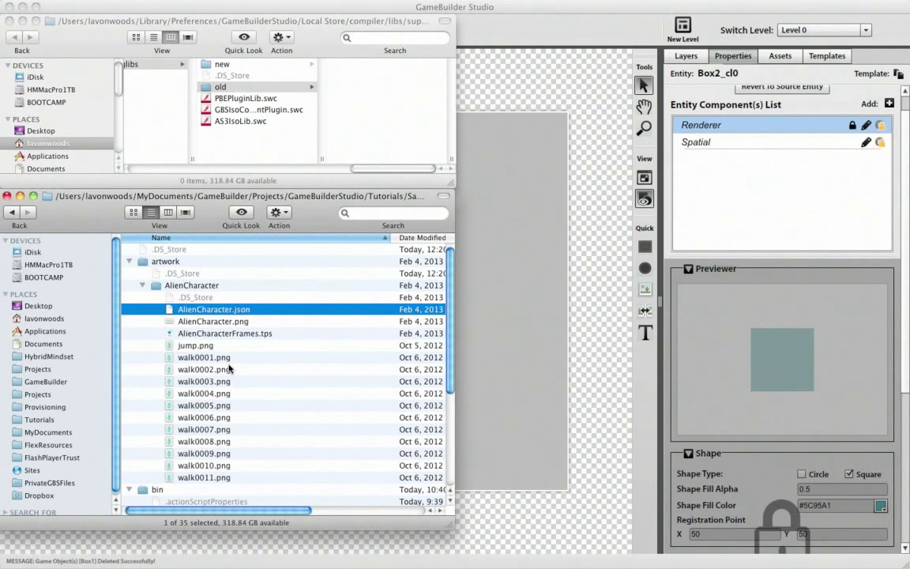
# Step: Check the applications offered for opening AlienCharacter.json, including Sublime Text 2
pyautogui.rightClick(222, 309)
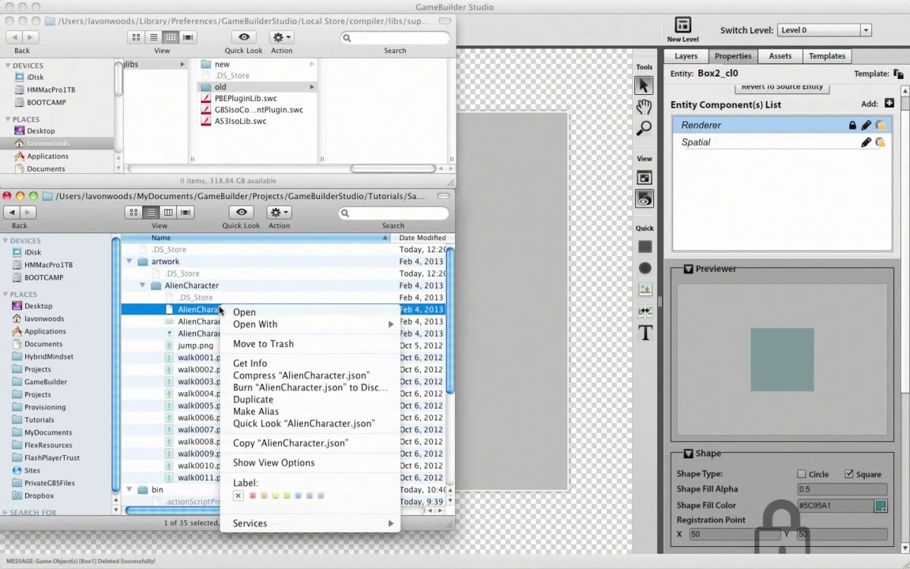
pyautogui.moveTo(379, 324)
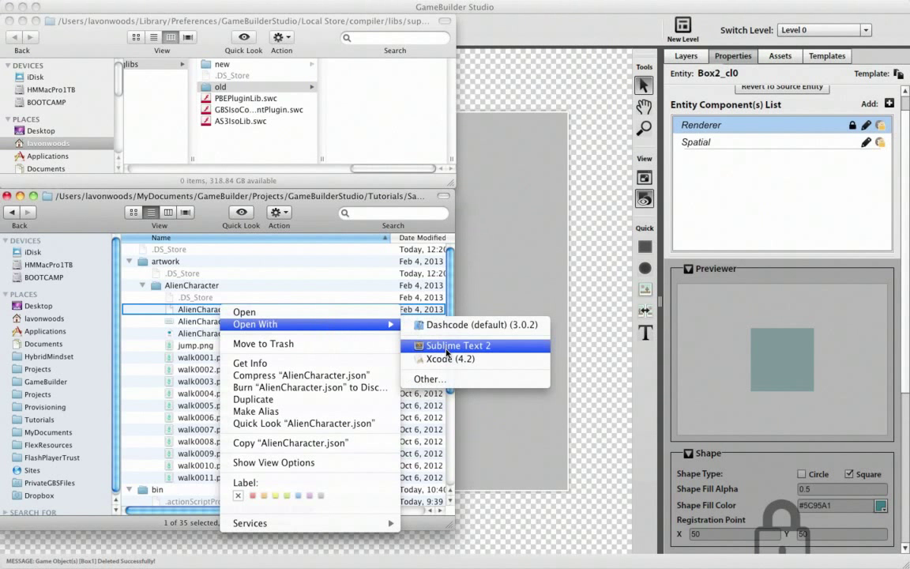
pyautogui.click(152, 282)
pyautogui.rightClick(150, 310)
pyautogui.click(148, 312)
pyautogui.click(220, 311)
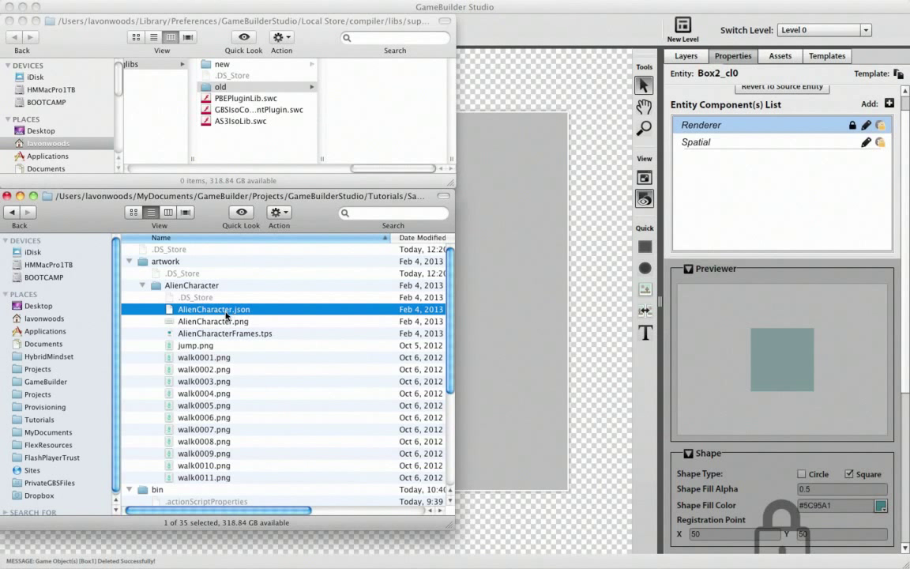
pyautogui.click(203, 358)
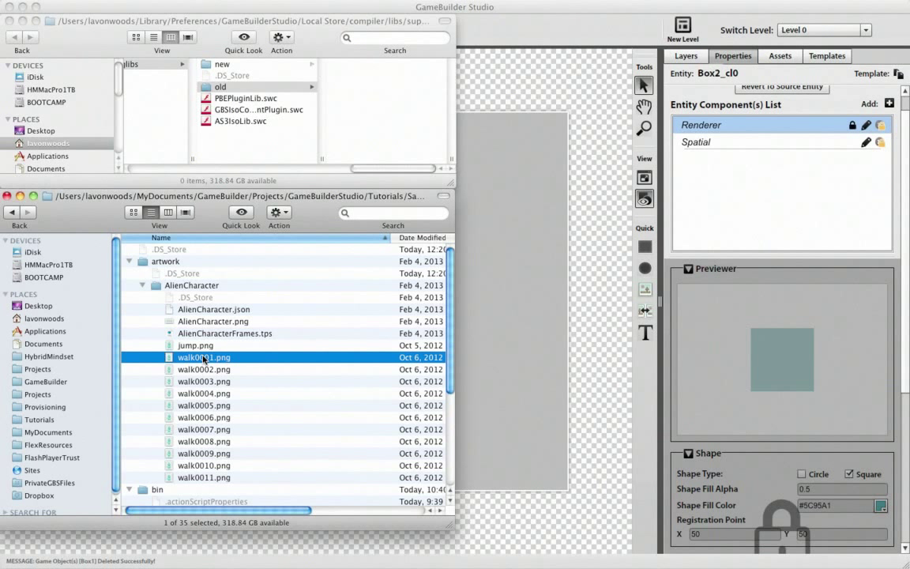
# Step: Return to GameBuilder Studio and load AlienCharacter.json from the AlienCharacter folder as a new game asset
pyautogui.click(728, 44)
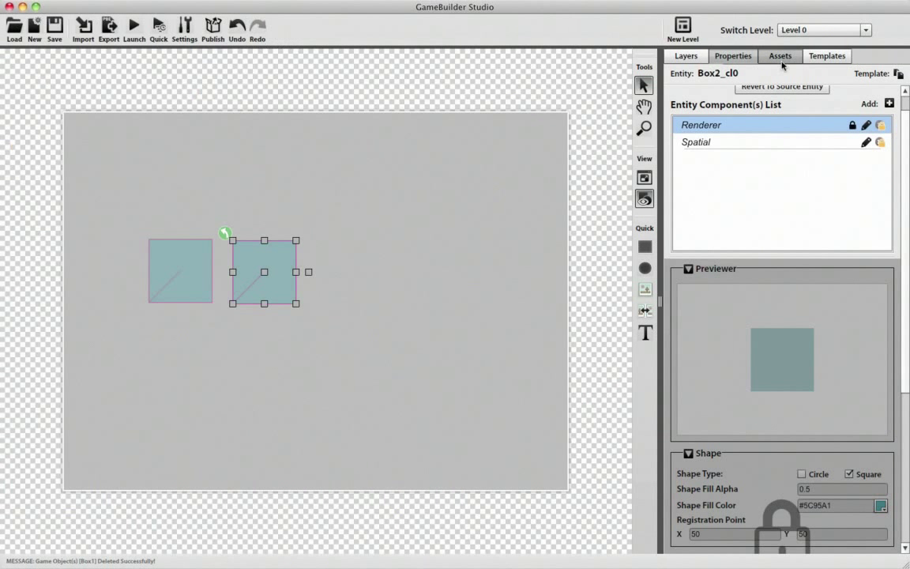
pyautogui.click(780, 55)
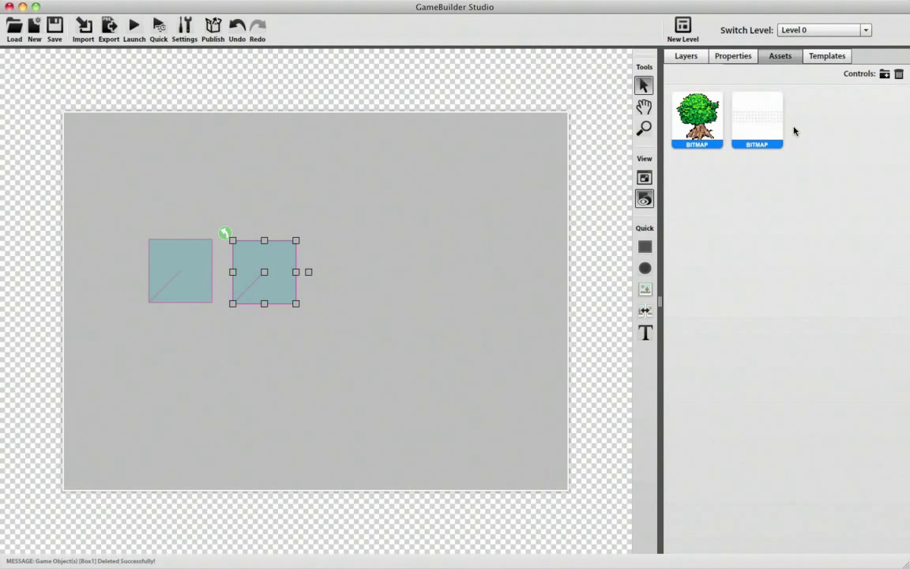
pyautogui.click(883, 73)
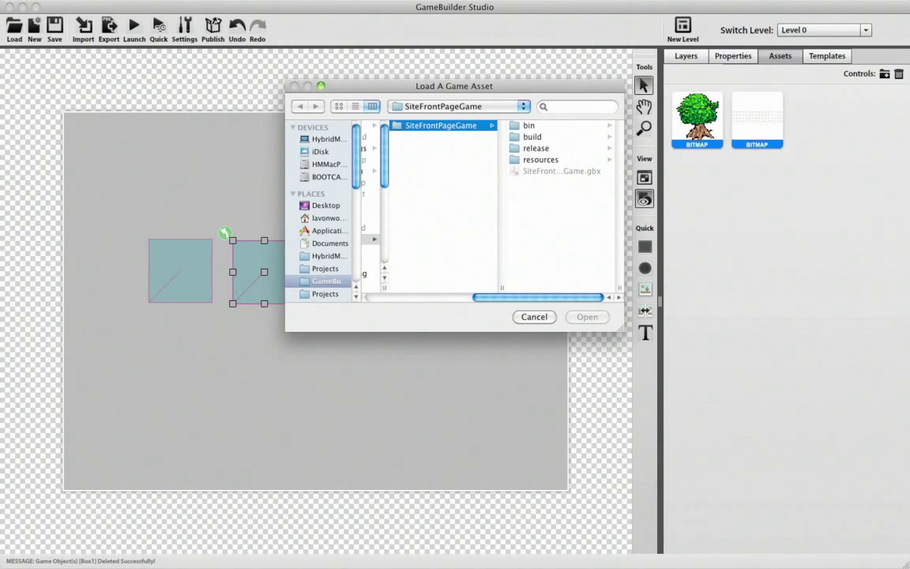
pyautogui.press('super+Tab')
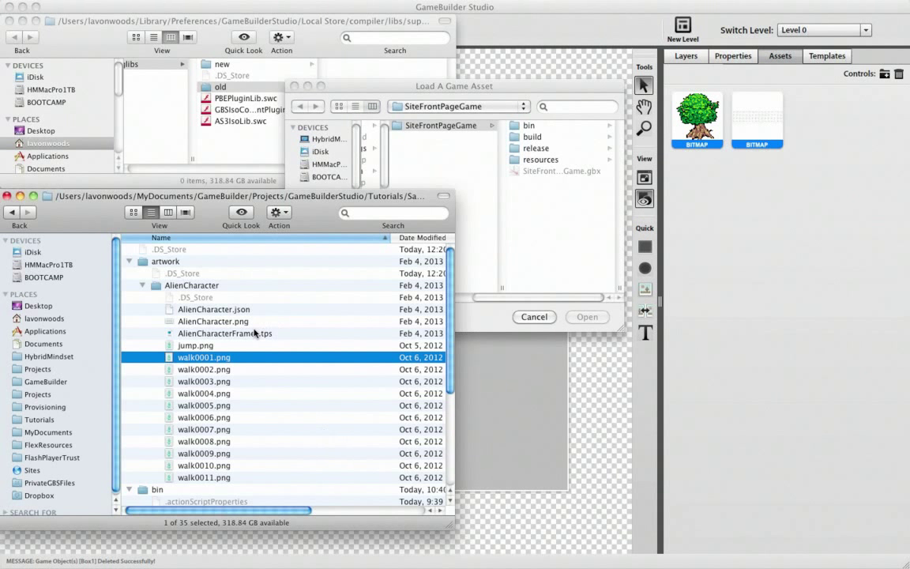
pyautogui.click(233, 309)
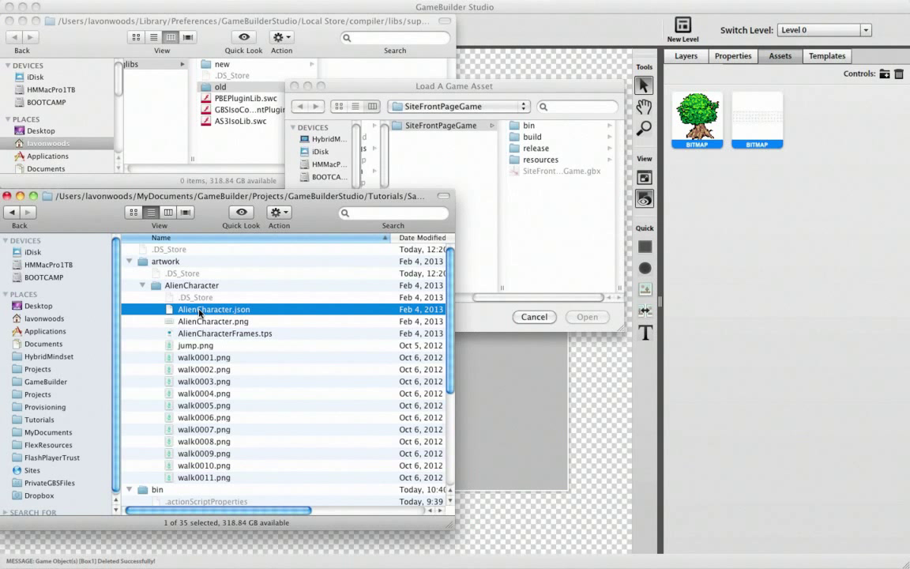
pyautogui.moveTo(199, 312); pyautogui.dragTo(493, 319)
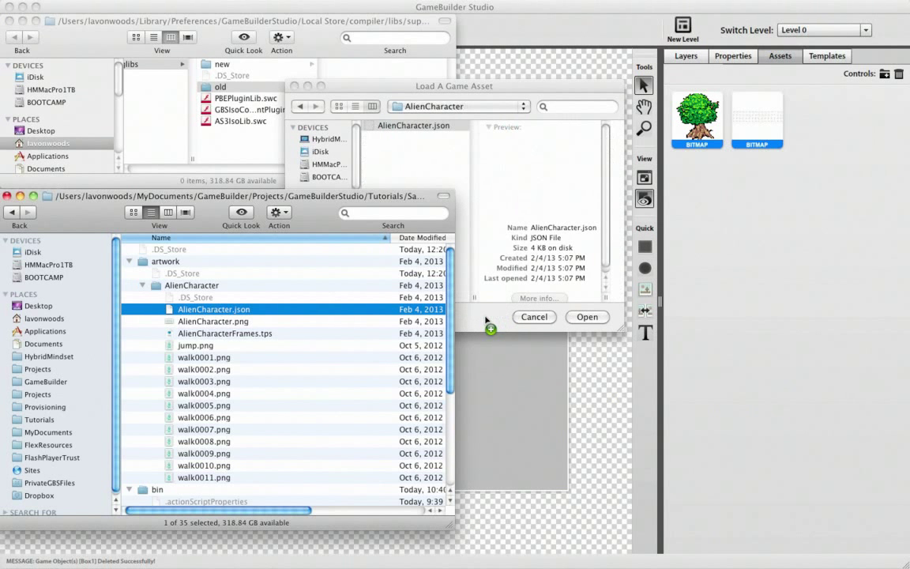
pyautogui.click(488, 317)
pyautogui.click(587, 316)
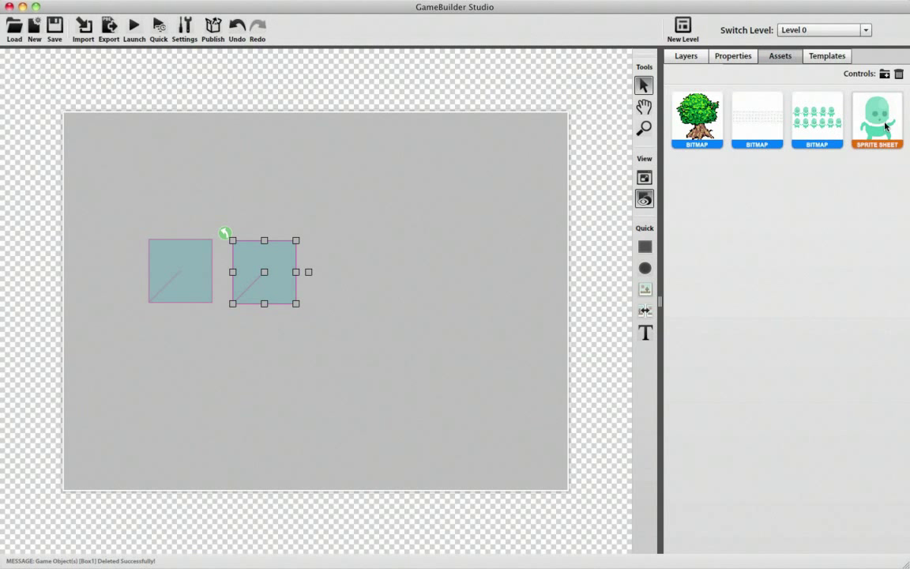
# Step: Place the alien sprite sheet asset in the scene to the right of the two boxes and check its entity in the layer list
pyautogui.moveTo(886, 125); pyautogui.dragTo(516, 298)
pyautogui.moveTo(453, 237); pyautogui.dragTo(415, 234)
pyautogui.click(686, 56)
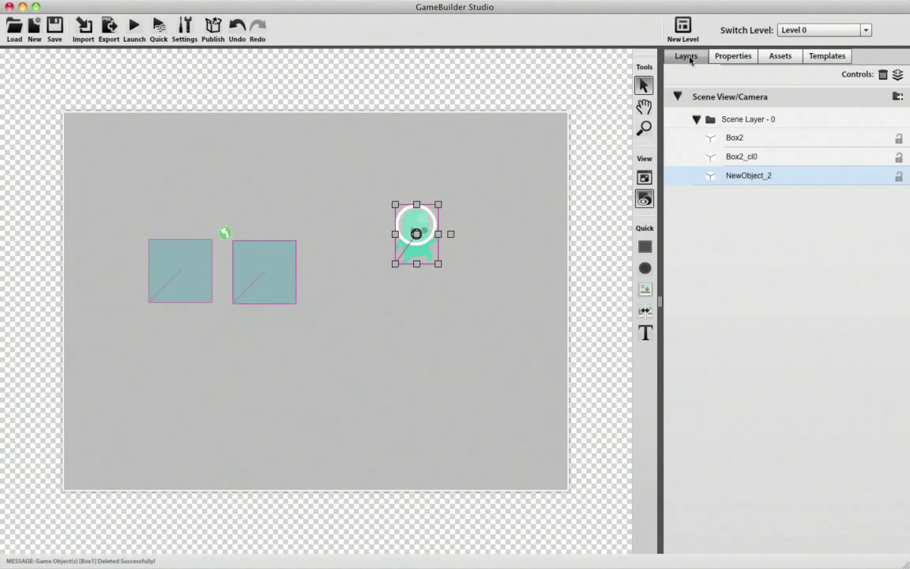
# Step: Run through the frame index of the alien entity's Renderer and return it to the first frame
pyautogui.click(732, 56)
pyautogui.click(731, 144)
pyautogui.click(726, 119)
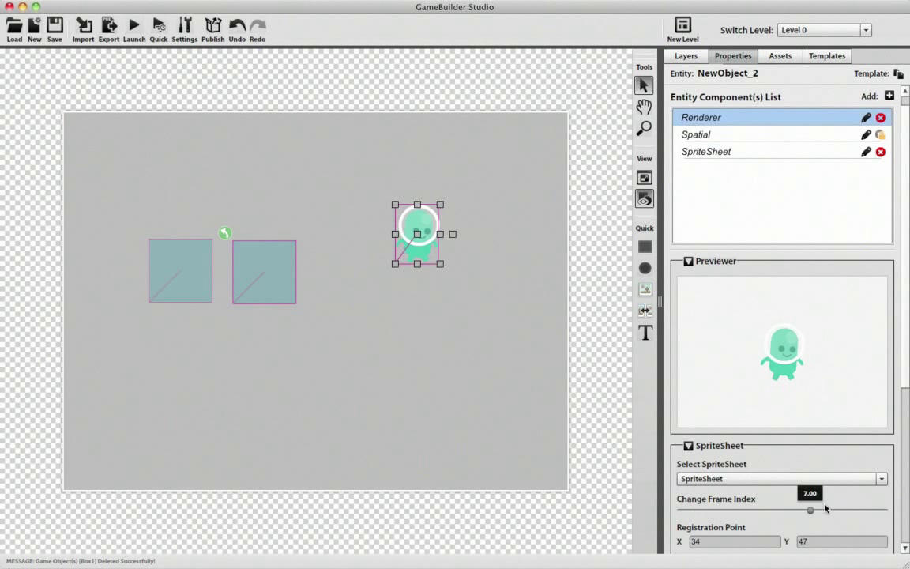
pyautogui.moveTo(693, 518)
pyautogui.moveTo(693, 519)
pyautogui.mouseDown()
pyautogui.moveTo(877, 508)
pyautogui.moveTo(711, 509)
pyautogui.moveTo(843, 509)
pyautogui.moveTo(839, 502)
pyautogui.moveTo(696, 523)
pyautogui.moveTo(876, 545)
pyautogui.moveTo(697, 545)
pyautogui.moveTo(888, 478)
pyautogui.moveTo(680, 510)
pyautogui.mouseUp()
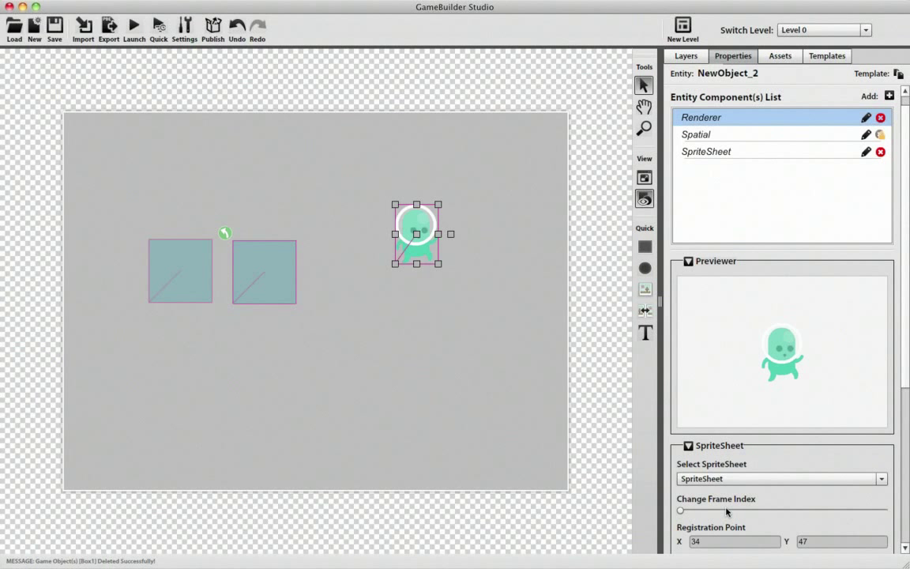
pyautogui.moveTo(681, 510)
pyautogui.mouseDown()
pyautogui.moveTo(734, 523)
pyautogui.moveTo(680, 510)
pyautogui.mouseUp()
# Step: Add a SpriteSheet Controller component named AnimationController to the alien entity
pyautogui.click(889, 95)
pyautogui.write('A')
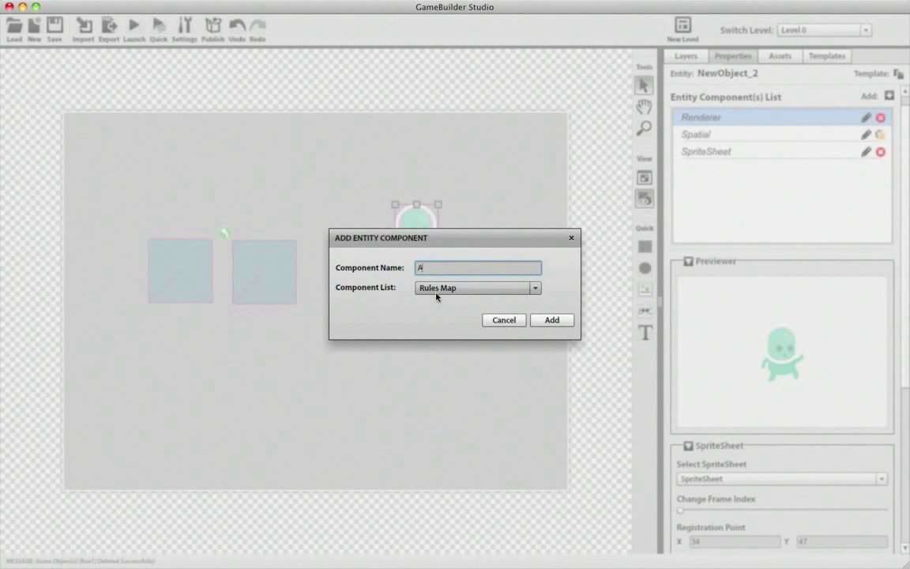
pyautogui.write('nimationController')
pyautogui.click(430, 290)
pyautogui.scroll(10, 444, 347)
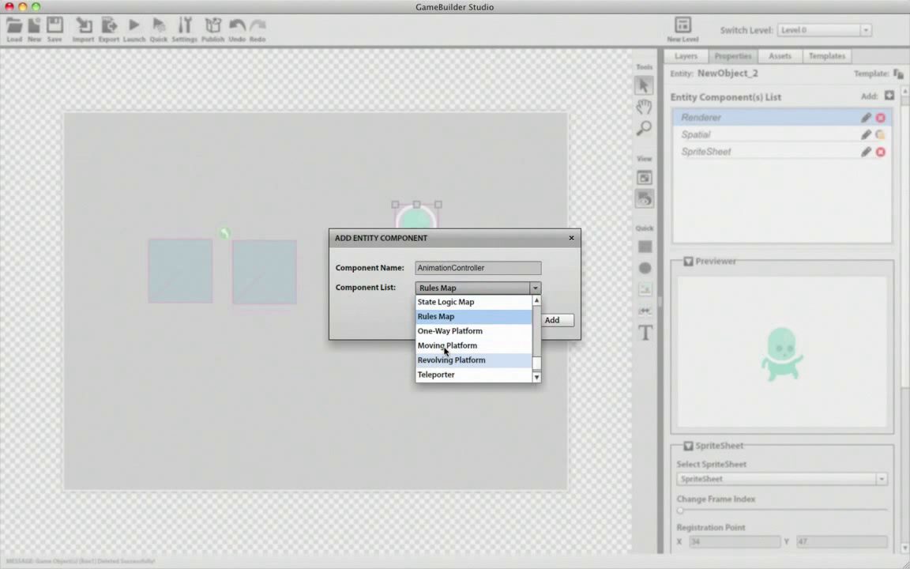
pyautogui.scroll(-10, 445, 350)
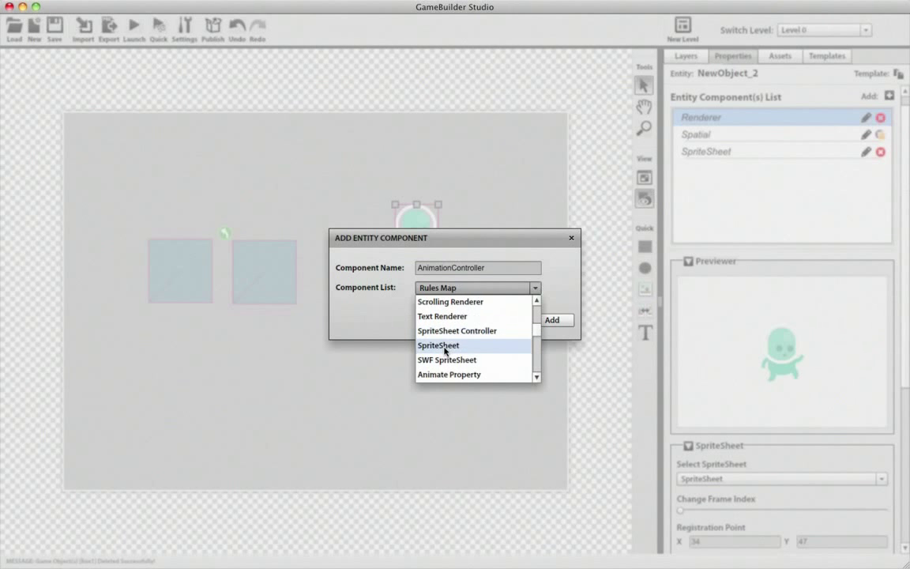
pyautogui.click(536, 360)
pyautogui.click(537, 289)
pyautogui.moveTo(537, 370); pyautogui.dragTo(536, 335)
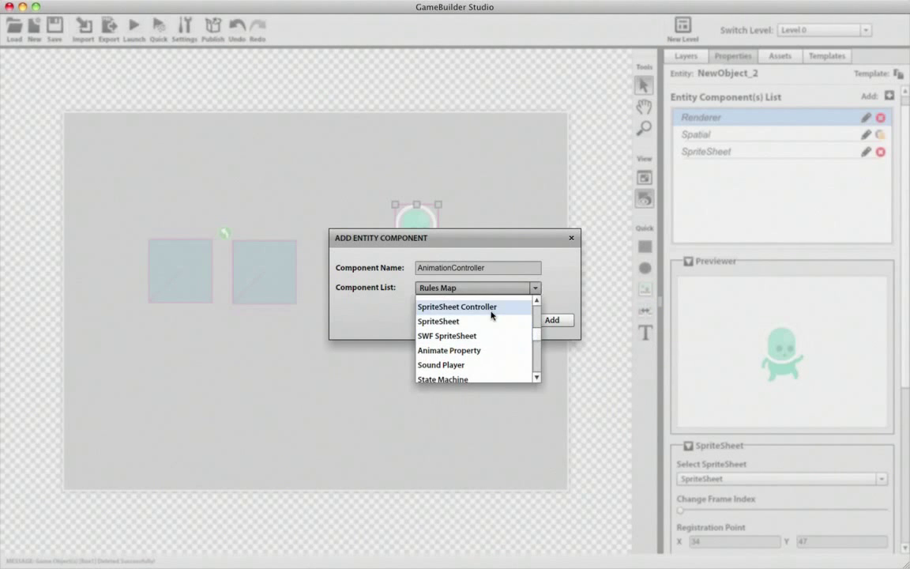
pyautogui.click(492, 308)
pyautogui.click(539, 322)
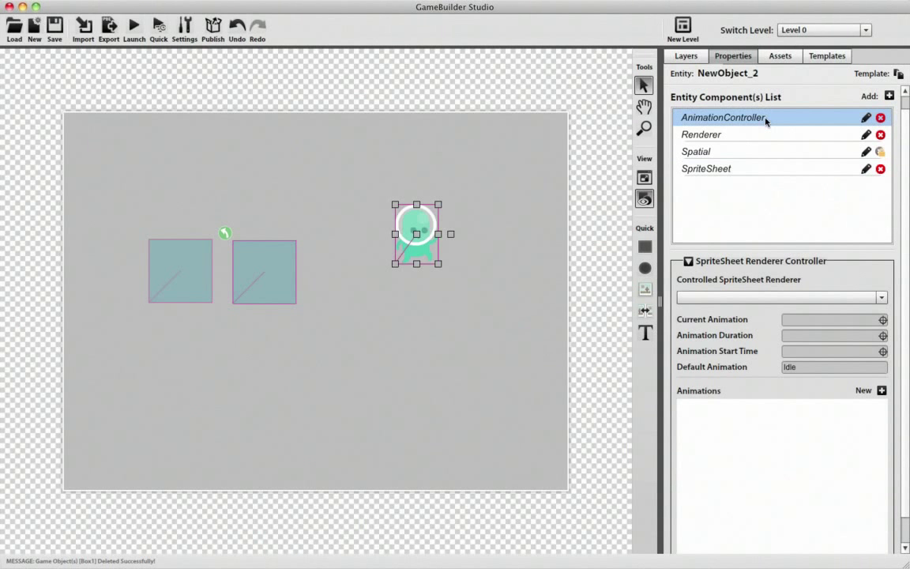
# Step: Set Renderer as the AnimationController's controlled renderer and add an animation that uses the SpriteSheet component
pyautogui.click(780, 297)
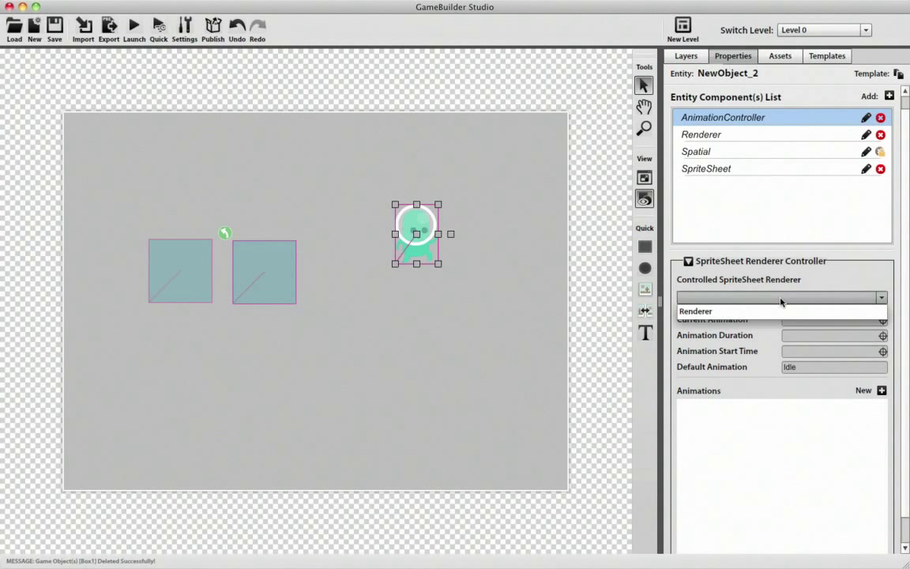
pyautogui.click(726, 311)
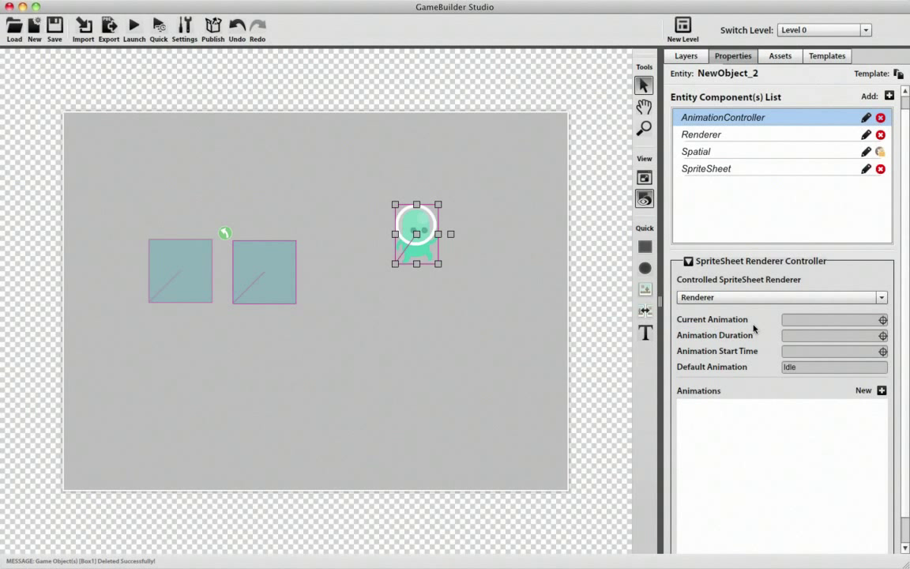
pyautogui.click(881, 391)
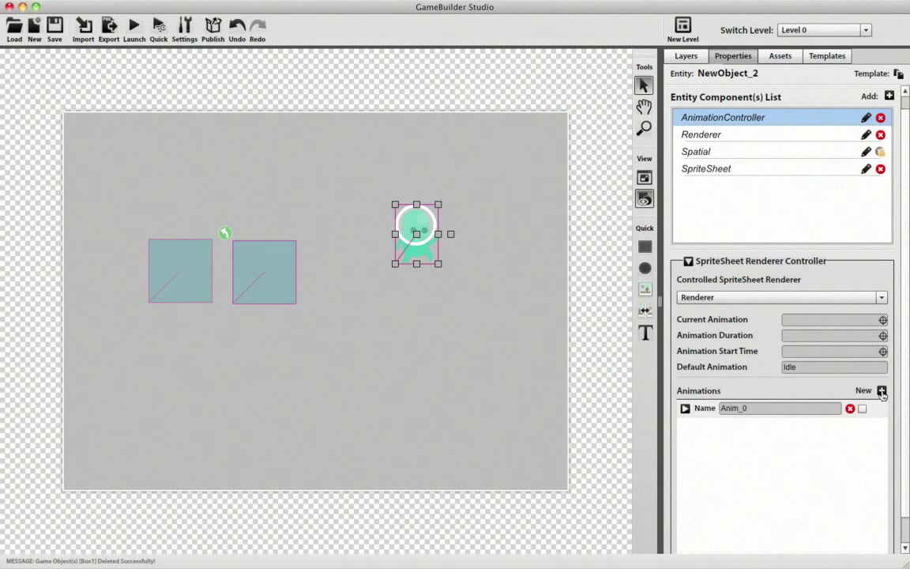
pyautogui.click(686, 408)
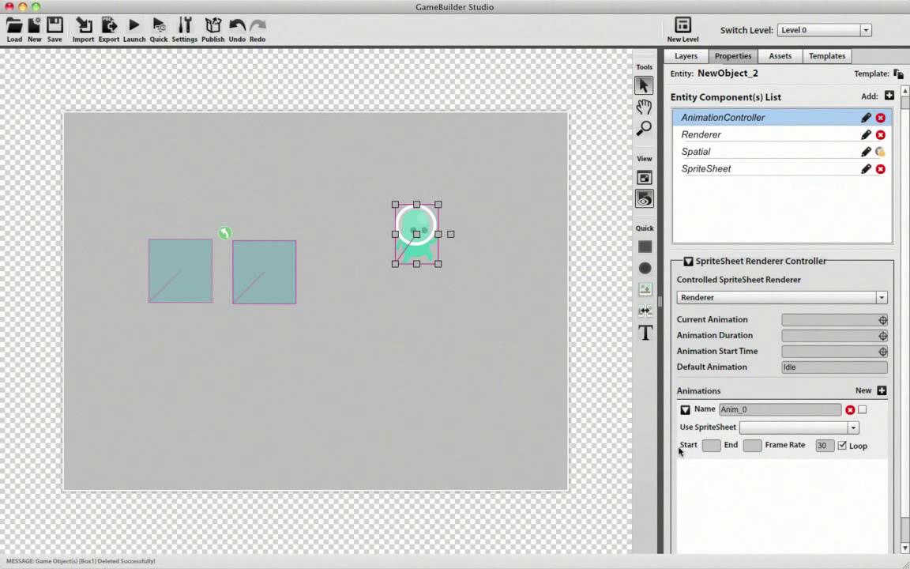
pyautogui.click(798, 426)
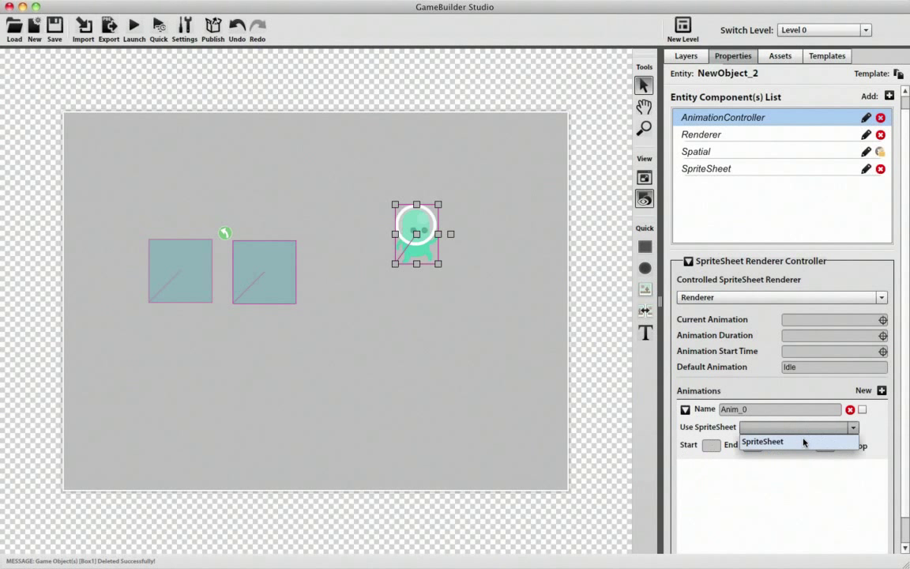
pyautogui.click(782, 439)
pyautogui.click(715, 446)
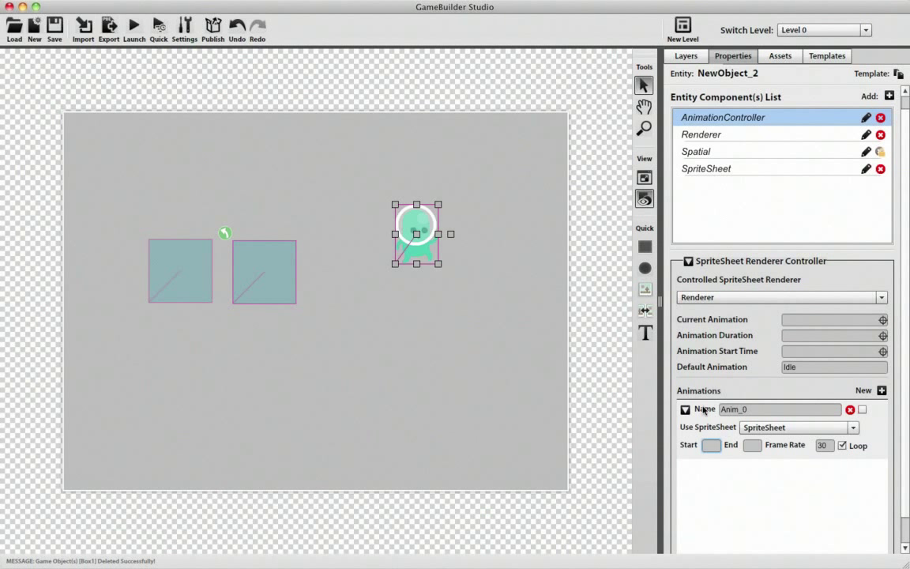
pyautogui.click(685, 409)
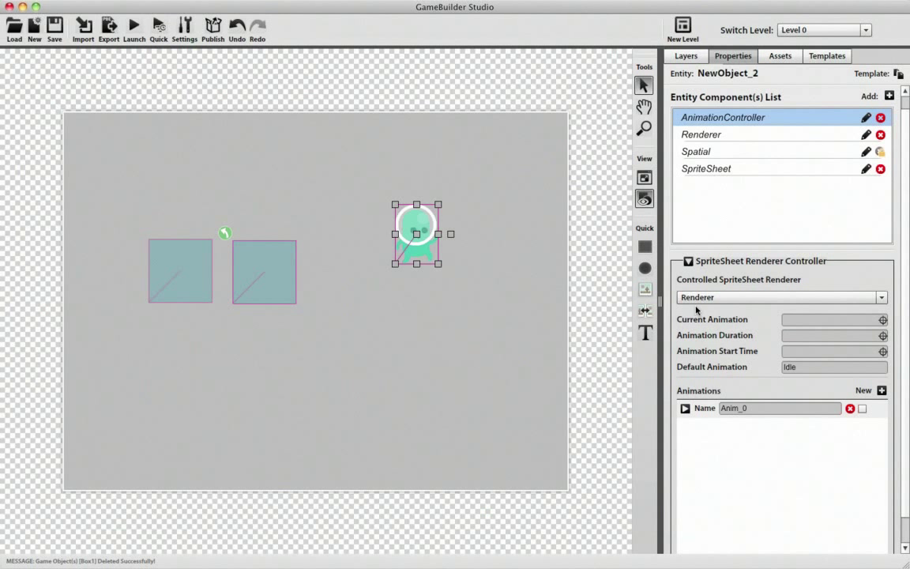
# Step: Move the alien entity down and to the left, closer to the two boxes
pyautogui.moveTo(412, 234); pyautogui.dragTo(353, 299)
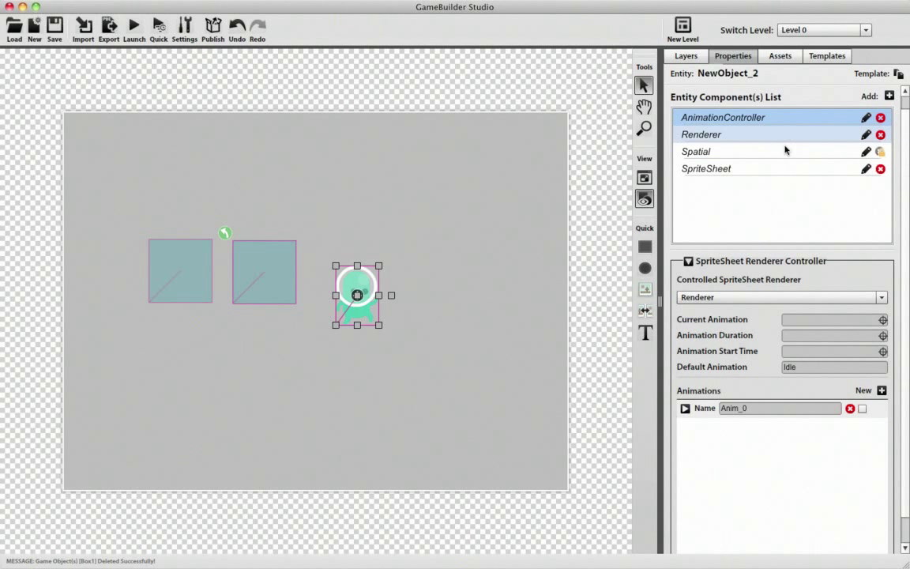
pyautogui.click(889, 95)
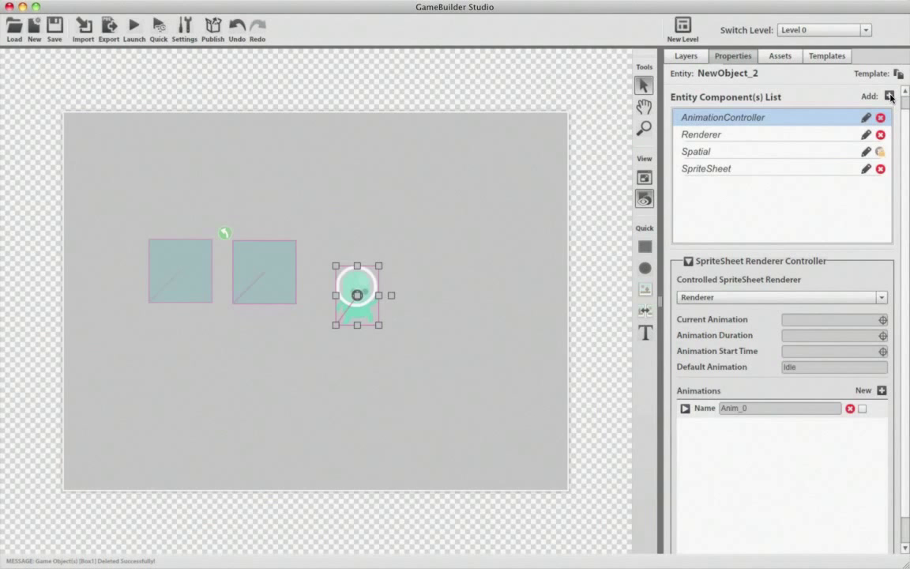
pyautogui.write('Mul')
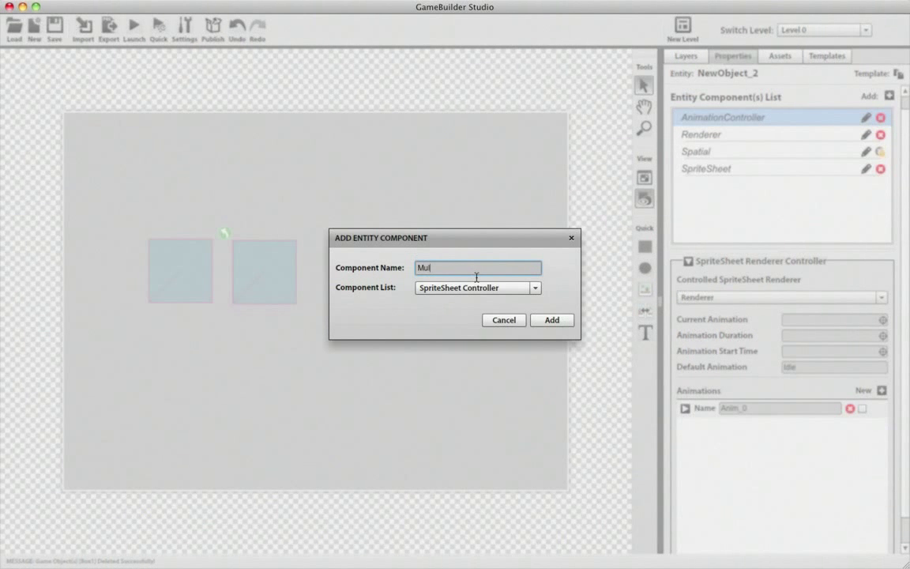
pyautogui.click(518, 291)
pyautogui.scroll(-5, 526, 319)
pyautogui.click(504, 250)
pyautogui.click(571, 238)
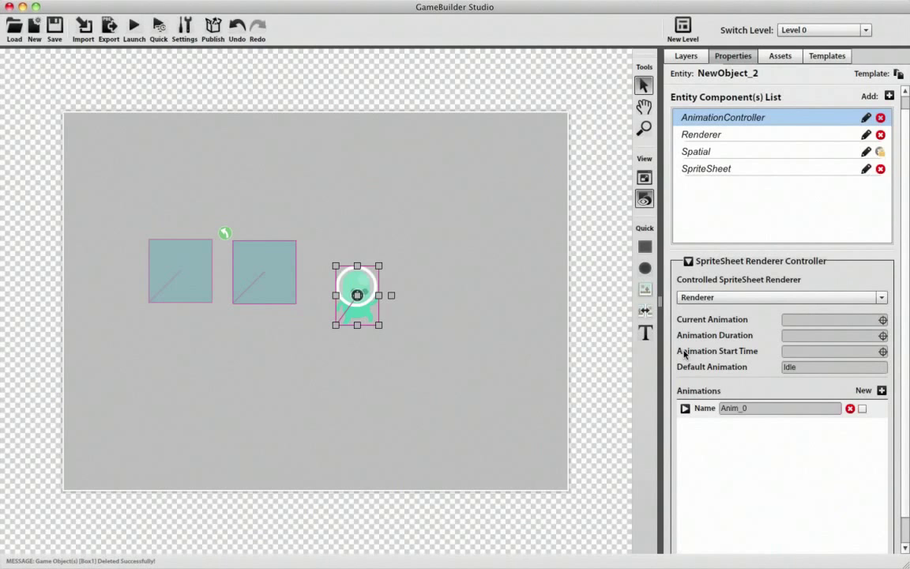
# Step: Examine the alien's SpriteSheet component settings and compare them with the component list of the cloned box
pyautogui.click(683, 169)
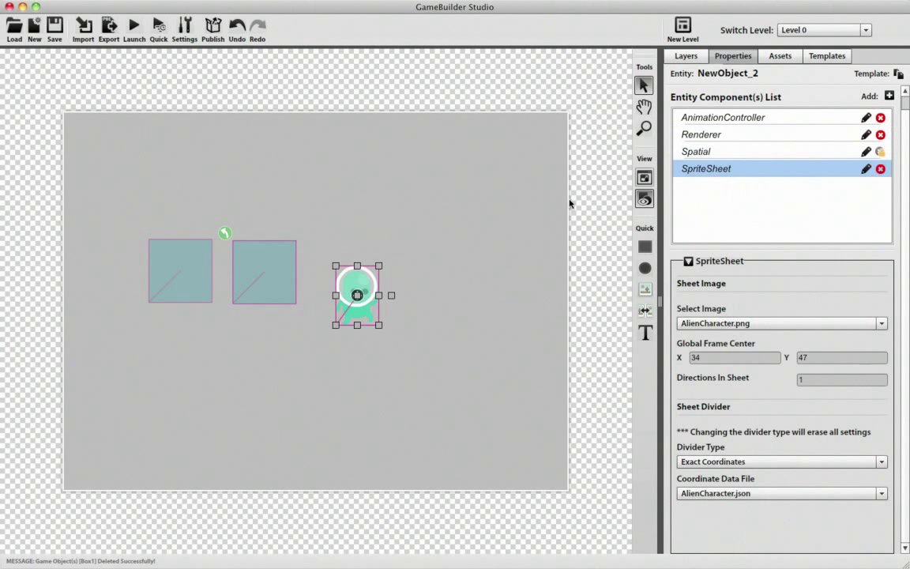
pyautogui.click(249, 274)
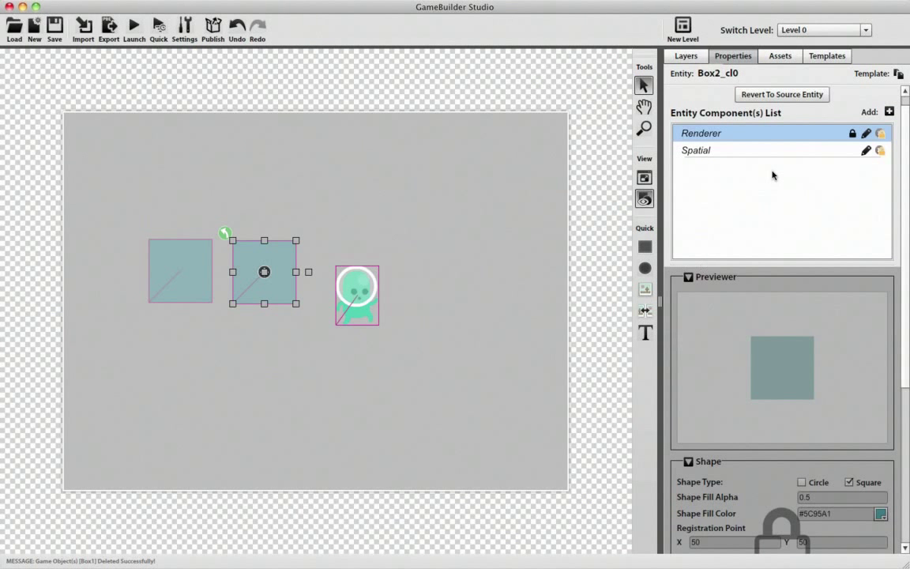
# Step: Add a Rules Map component named RulesMap to the alien entity
pyautogui.click(356, 304)
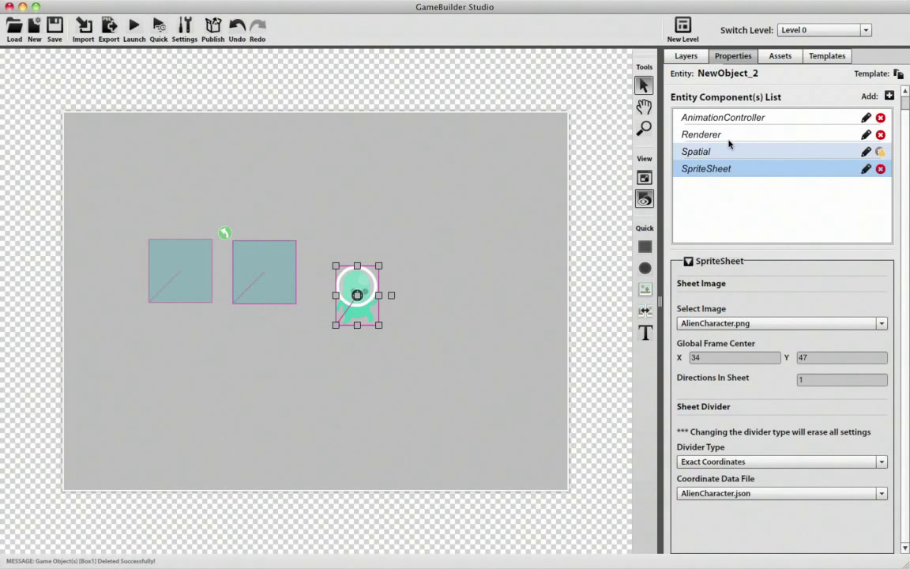
pyautogui.click(889, 95)
pyautogui.click(469, 268)
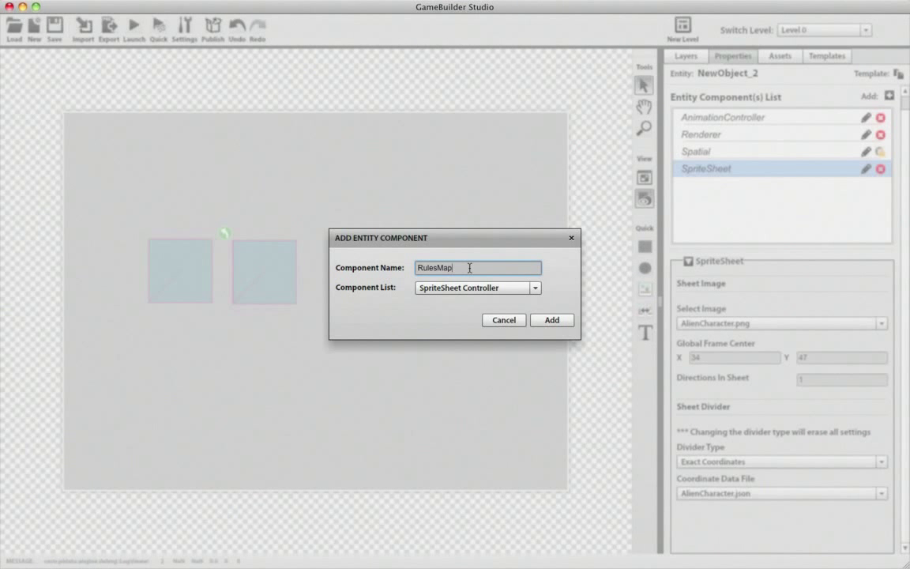
pyautogui.click(472, 287)
pyautogui.click(471, 287)
pyautogui.click(471, 288)
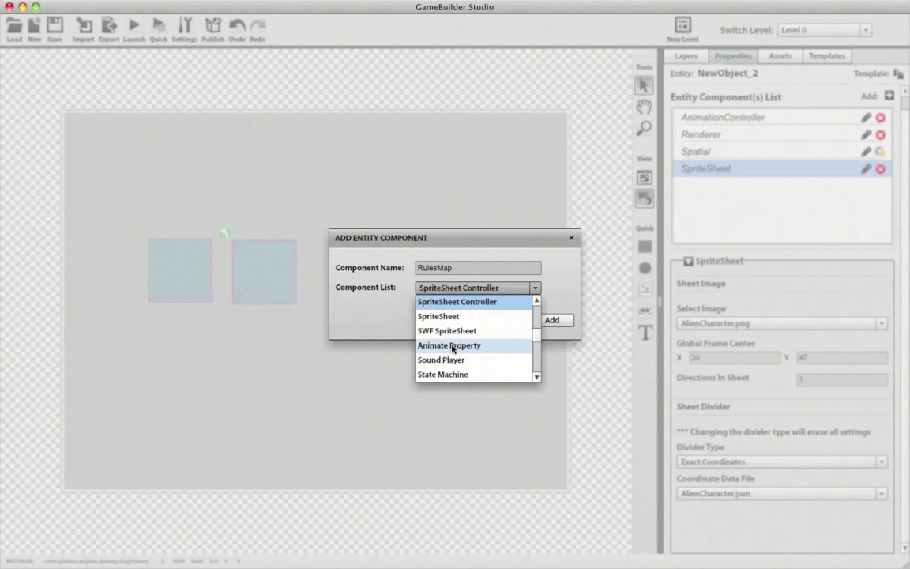
pyautogui.scroll(-5, 457, 337)
pyautogui.click(444, 317)
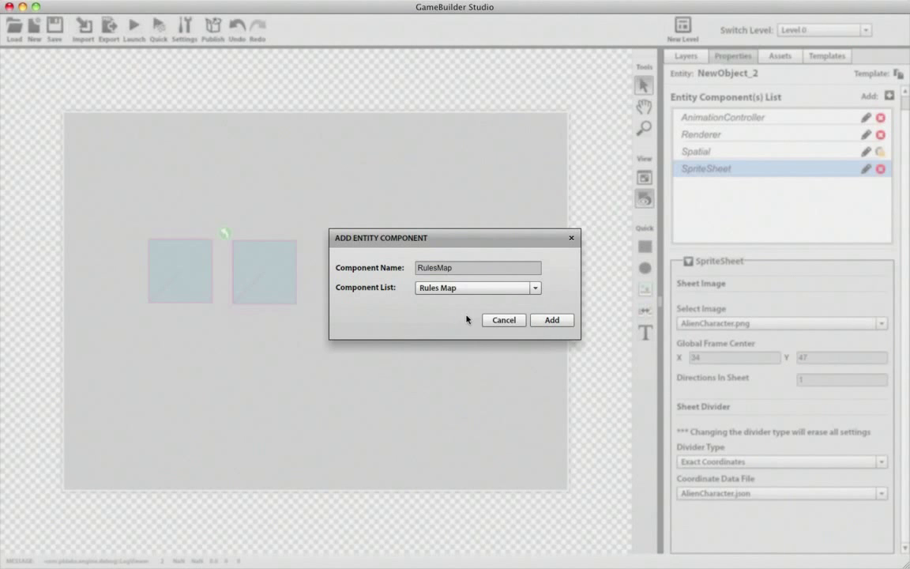
pyautogui.click(551, 319)
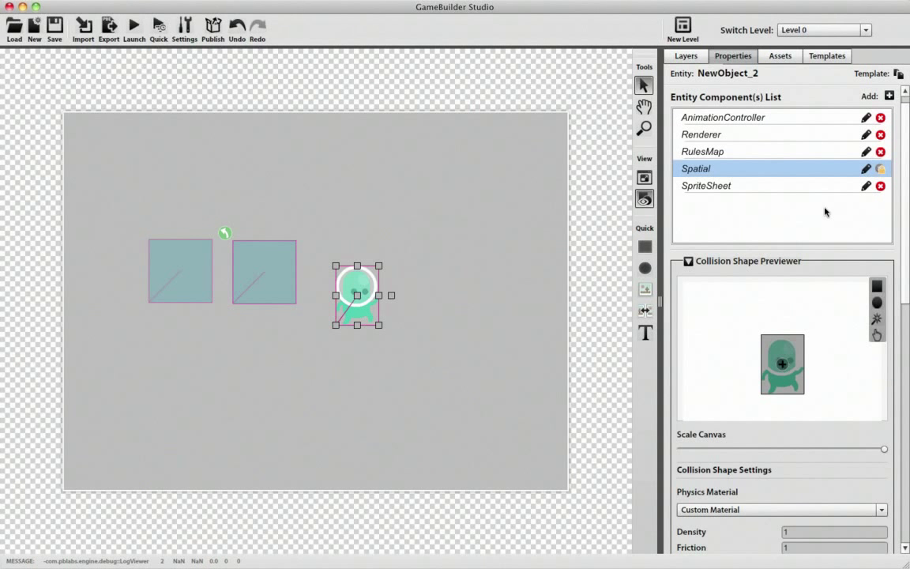
# Step: Add a trigger action to the alien's RulesMap and set its type to Interpolate Property
pyautogui.click(759, 151)
pyautogui.click(881, 319)
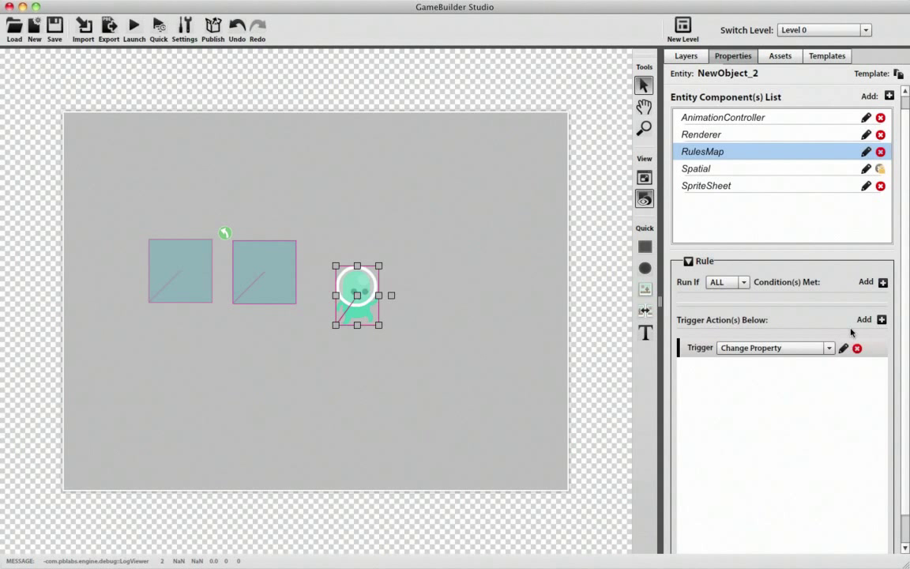
pyautogui.click(754, 348)
pyautogui.click(749, 391)
# Step: Set the alpha of Box2's Renderer as the property that the Interpolate Property action animates
pyautogui.click(842, 347)
pyautogui.click(468, 378)
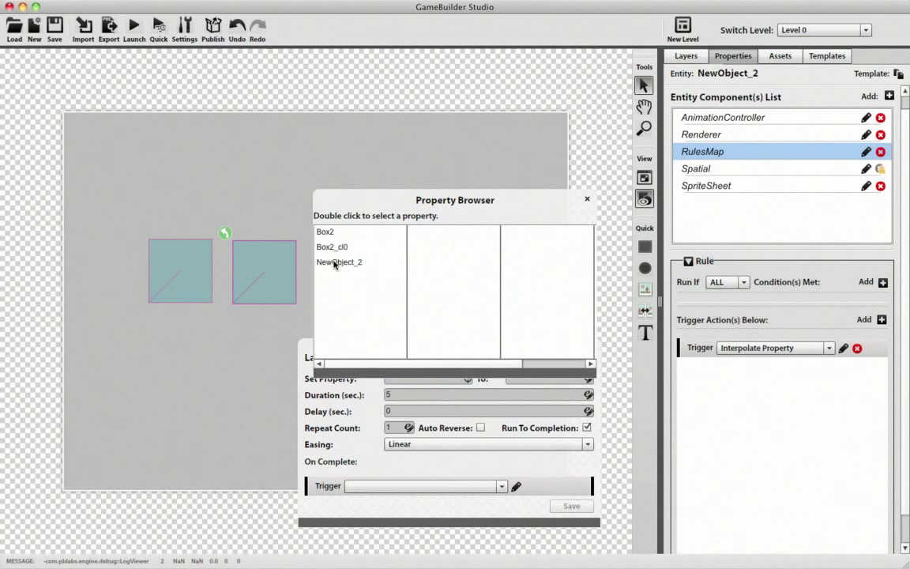
pyautogui.click(344, 233)
pyautogui.click(426, 246)
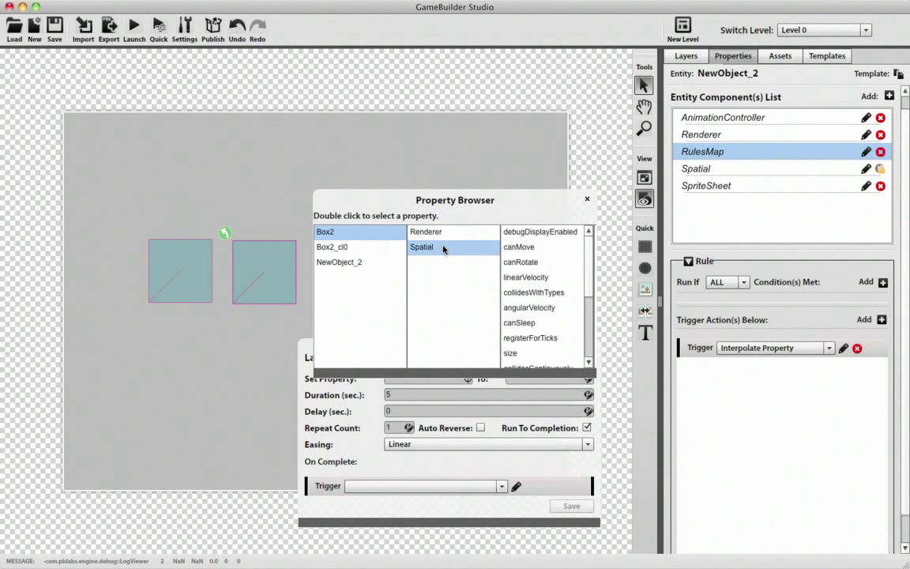
pyautogui.click(444, 232)
pyautogui.scroll(5, 541, 280)
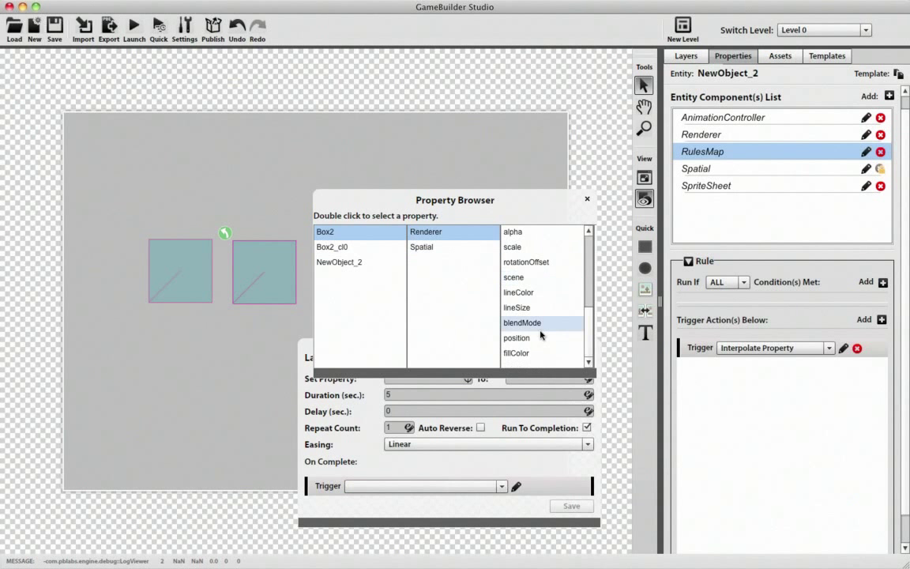
pyautogui.doubleClick(512, 231)
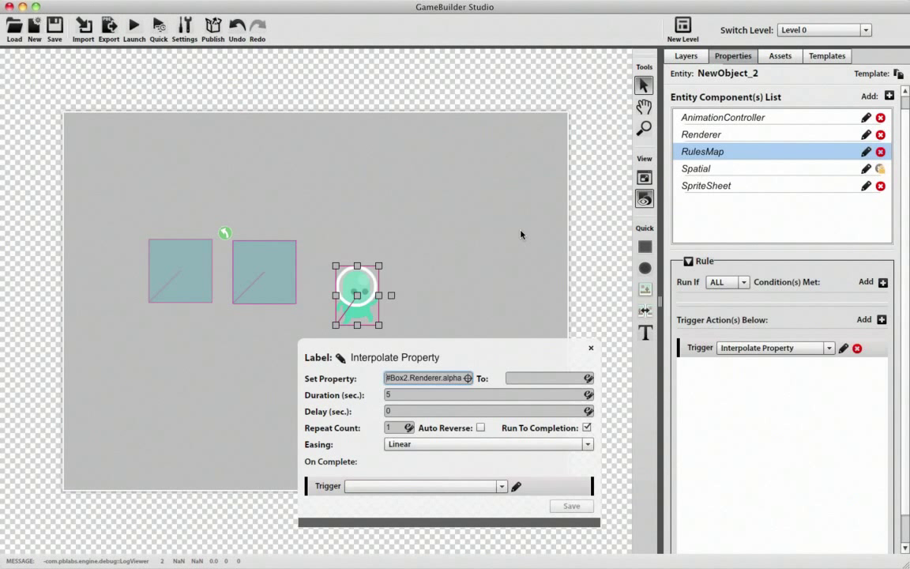
# Step: Set the interpolation's target value to 0 and enable Auto Reverse
pyautogui.click(435, 381)
pyautogui.click(533, 378)
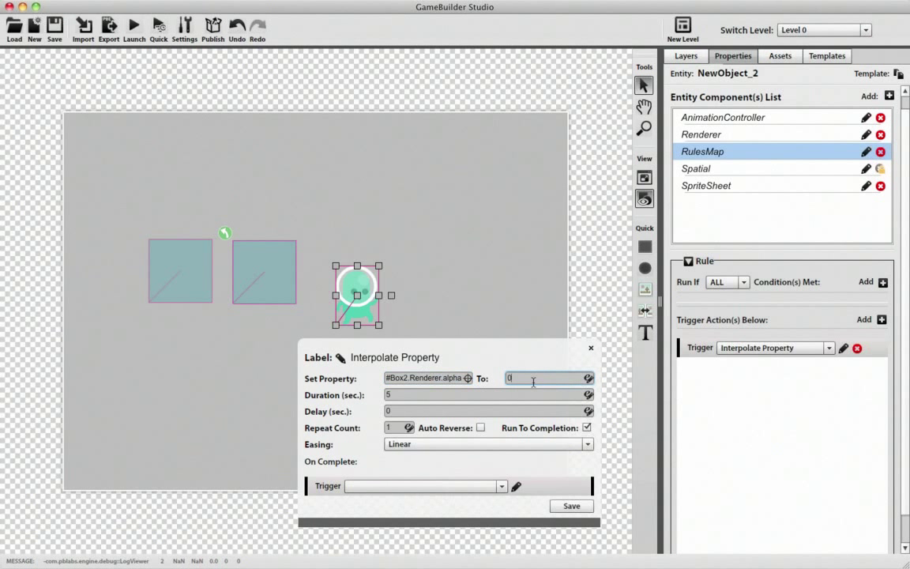
pyautogui.write('0')
pyautogui.click(480, 427)
# Step: Review the easing choices and the On Complete trigger actions, and leave the Interpolate Property settings
pyautogui.click(537, 443)
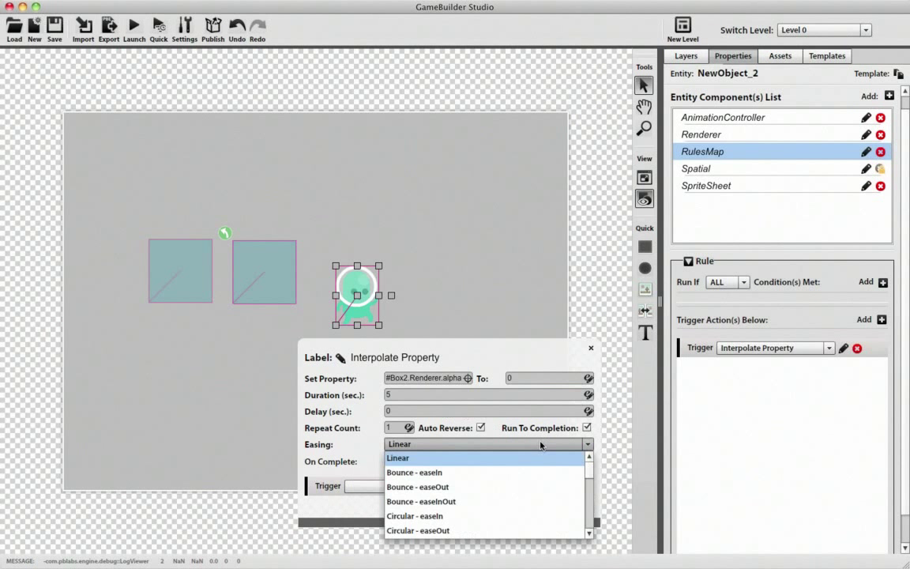
pyautogui.scroll(-5, 530, 501)
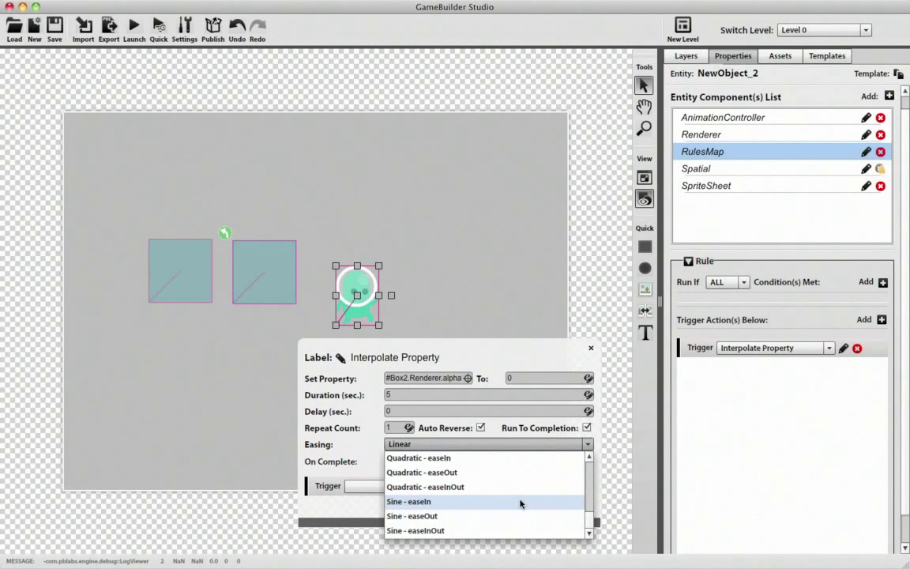
pyautogui.click(356, 463)
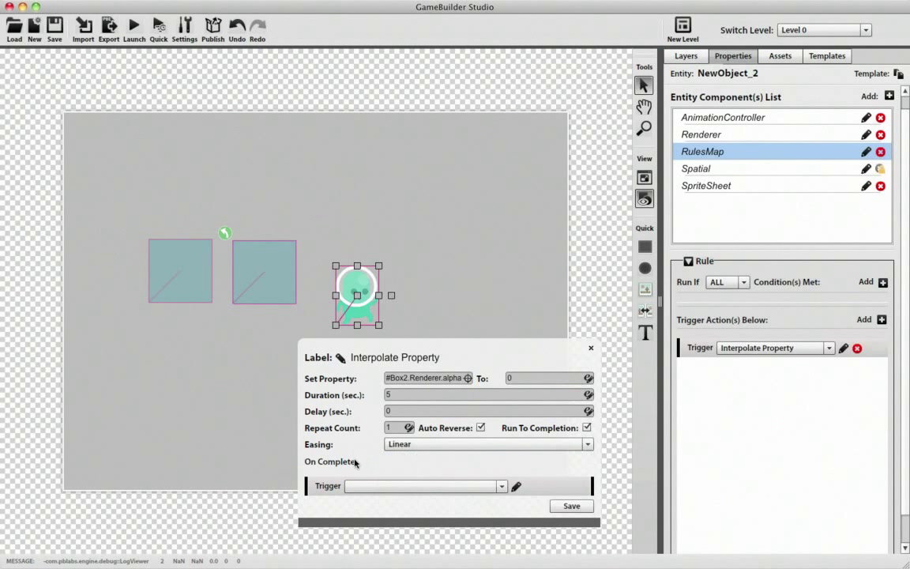
pyautogui.click(503, 487)
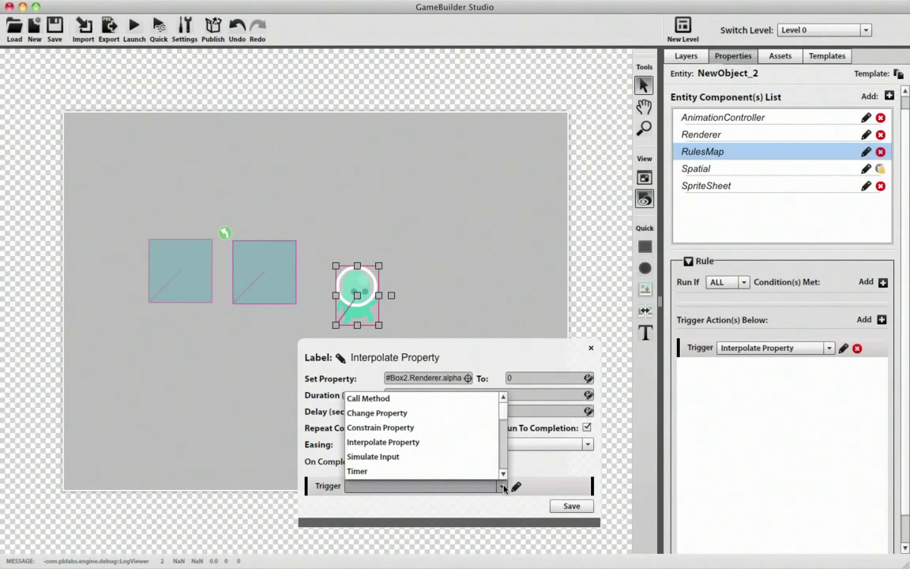
pyautogui.click(544, 471)
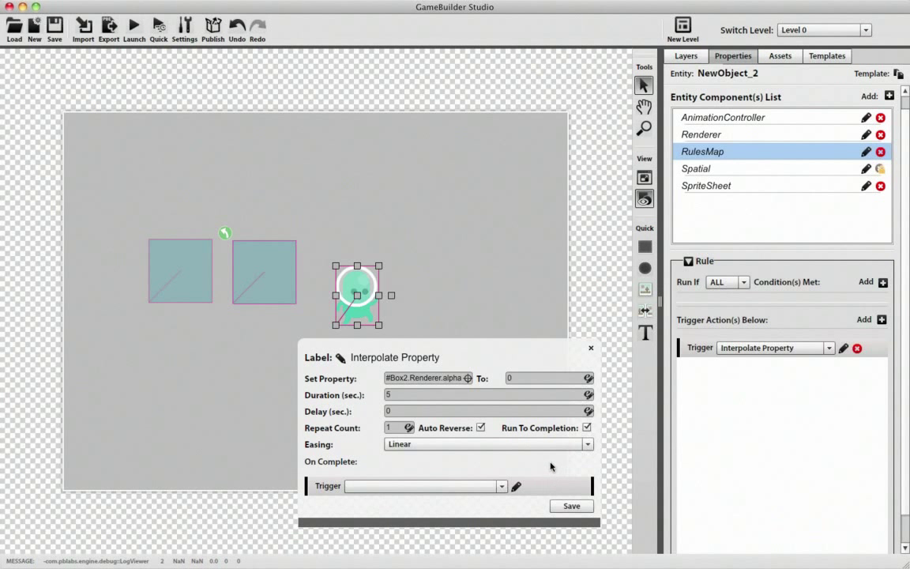
pyautogui.click(535, 313)
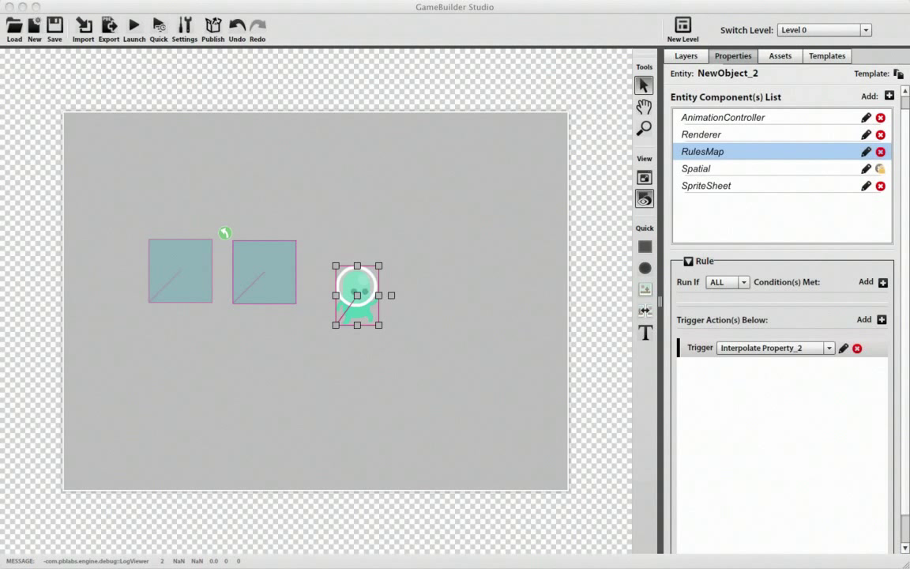
# Step: Move the alien entity up and slightly right, level with the two boxes
pyautogui.moveTo(357, 319); pyautogui.dragTo(374, 255)
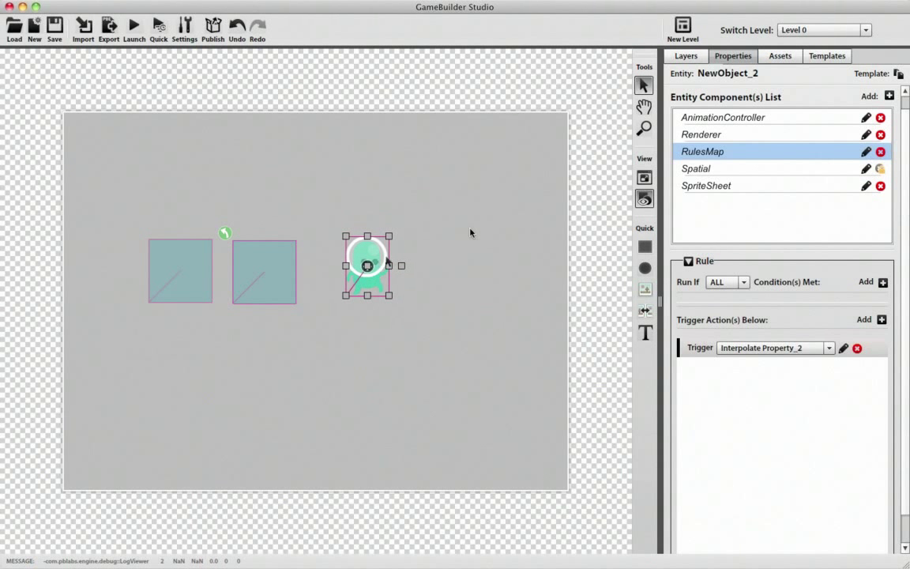
# Step: Select the collision shape in the alien's Spatial component and examine its physics material settings, opening Density for editing
pyautogui.click(744, 169)
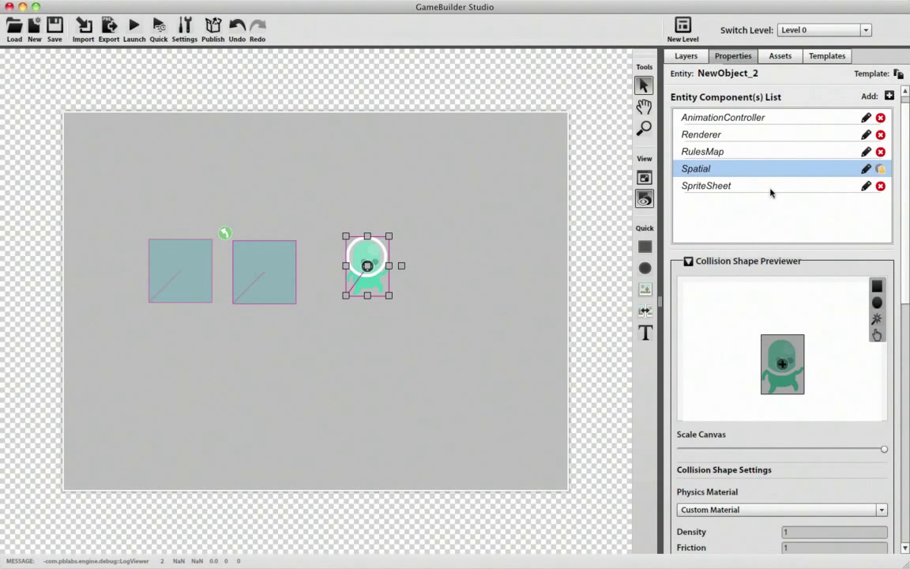
pyautogui.moveTo(906, 235); pyautogui.dragTo(908, 279)
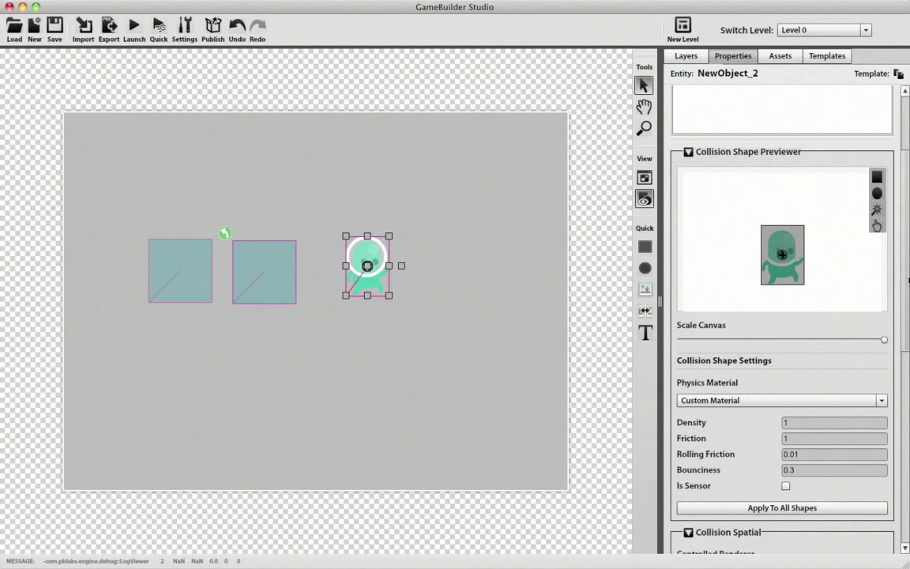
pyautogui.click(791, 281)
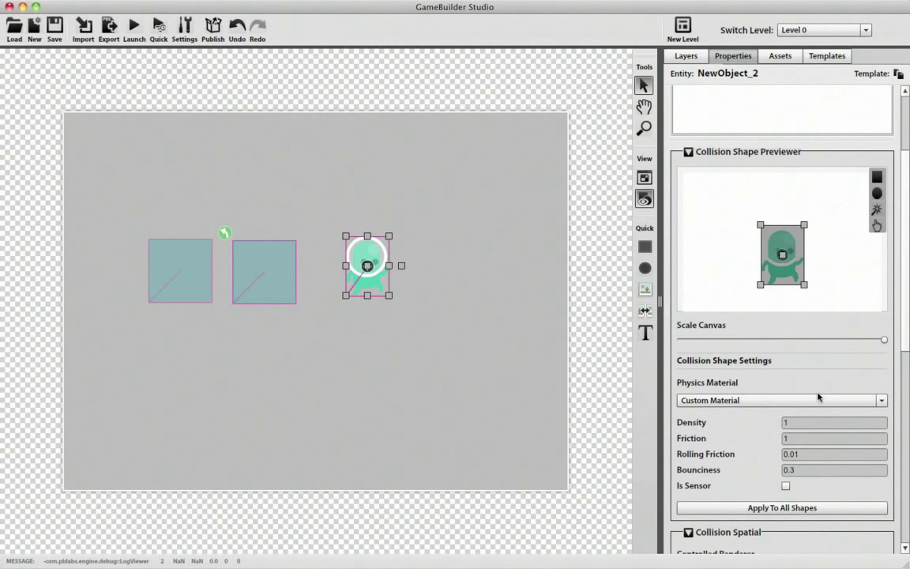
pyautogui.click(800, 424)
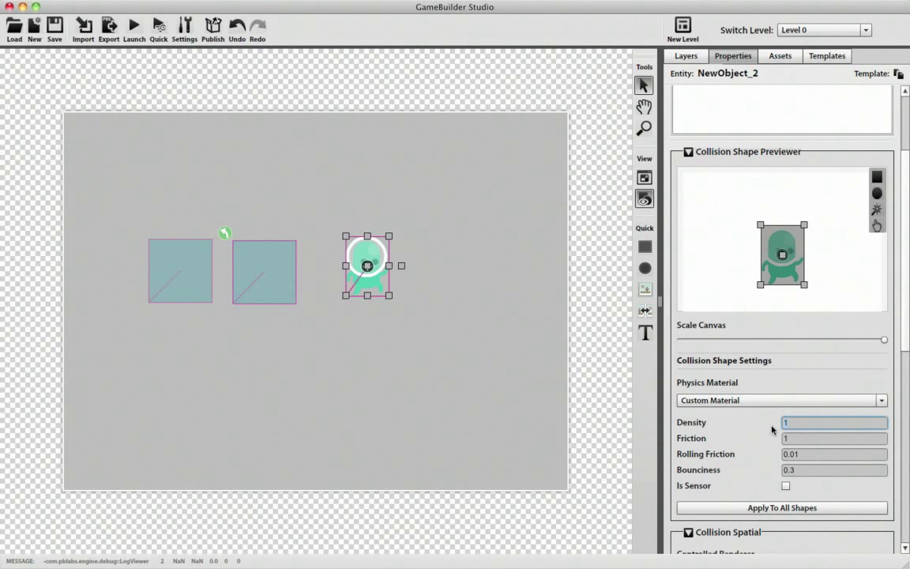
# Step: Examine the alien entity's component list and the options for adding a component, and leave without adding one
pyautogui.click(821, 471)
pyautogui.moveTo(901, 285); pyautogui.dragTo(902, 206)
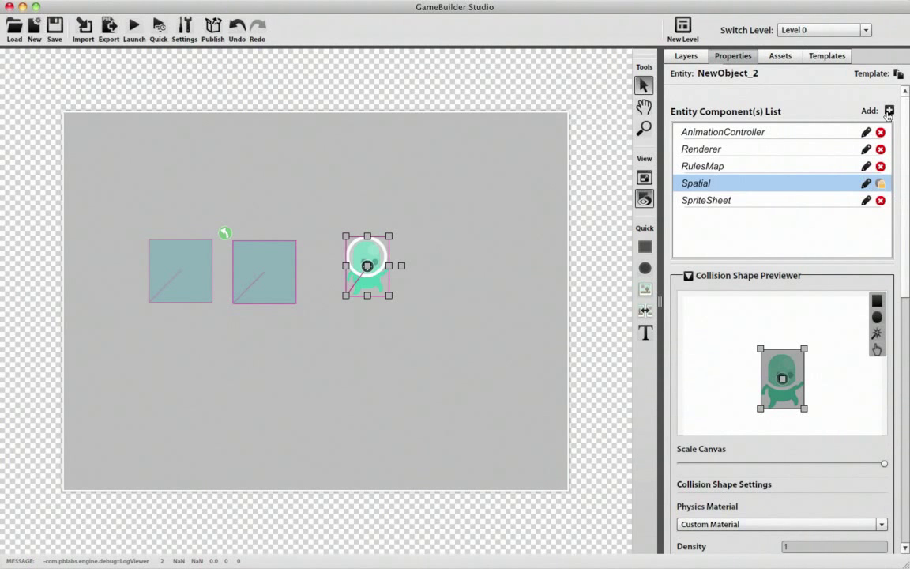
pyautogui.moveTo(907, 202); pyautogui.dragTo(906, 224)
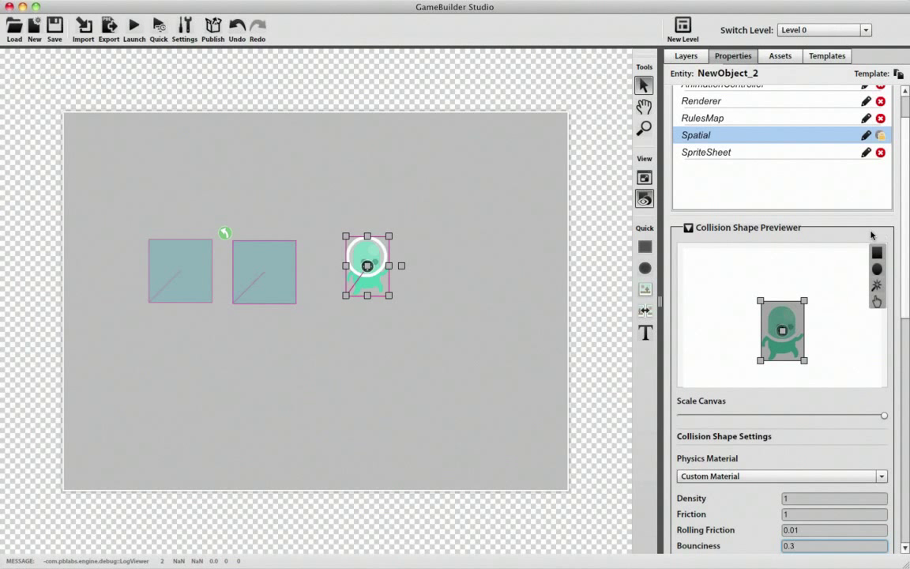
pyautogui.scroll(2, 904, 182)
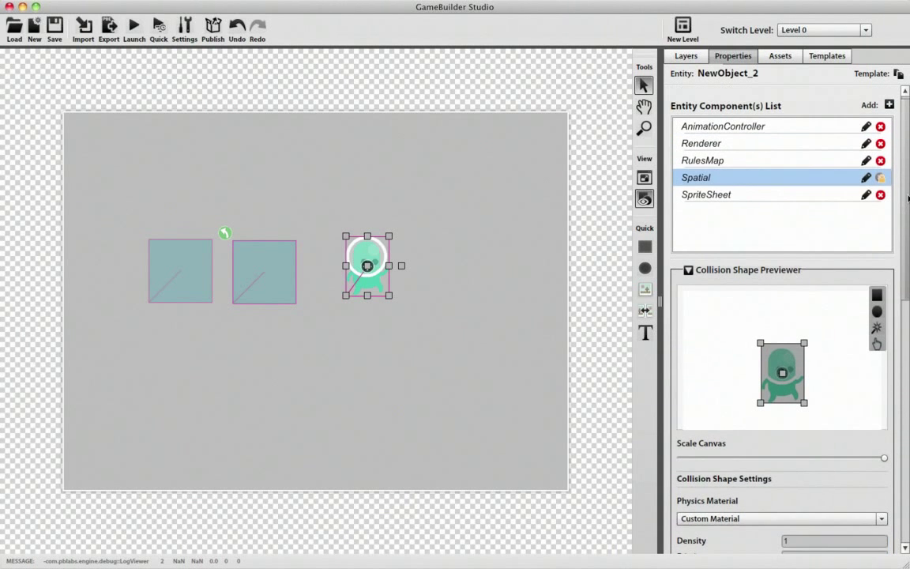
pyautogui.click(890, 109)
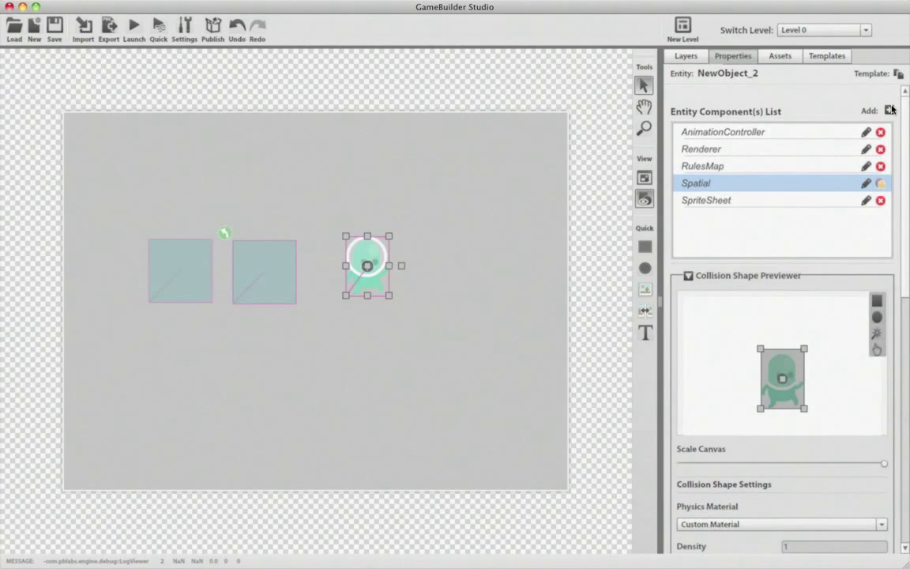
pyautogui.click(507, 287)
pyautogui.click(534, 288)
pyautogui.click(571, 237)
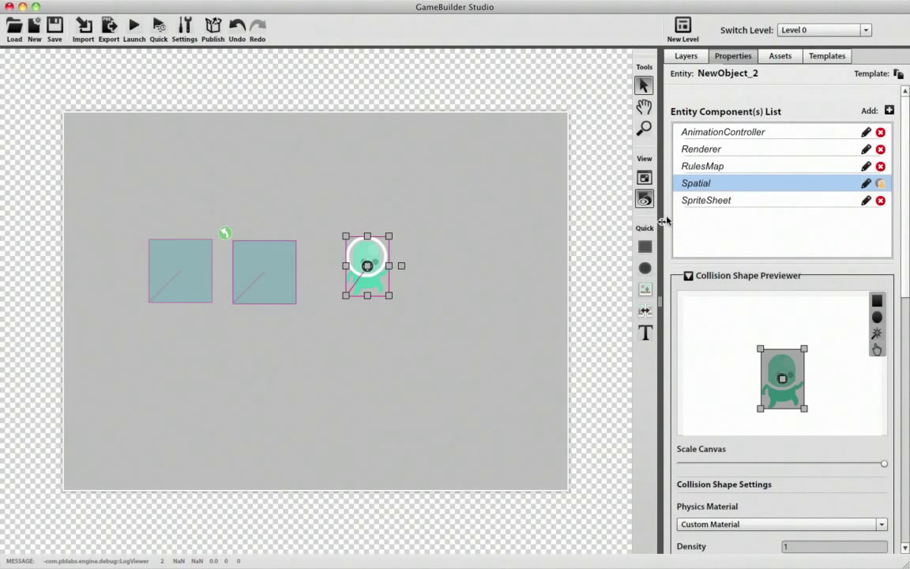
# Step: Replace the alien's rectangular collision shape with polygons traced automatically from the sprite
pyautogui.scroll(-3, 907, 204)
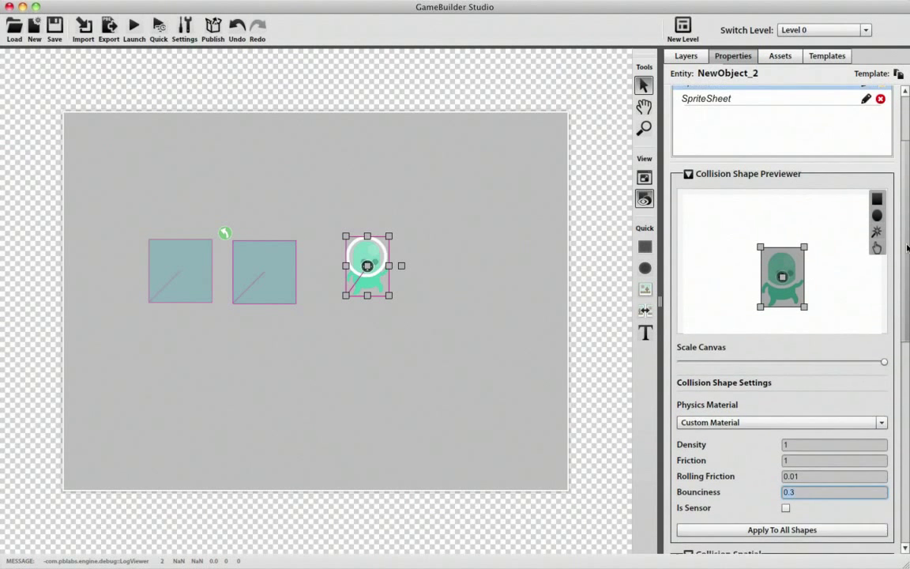
pyautogui.moveTo(788, 263); pyautogui.dragTo(744, 244)
pyautogui.click(876, 205)
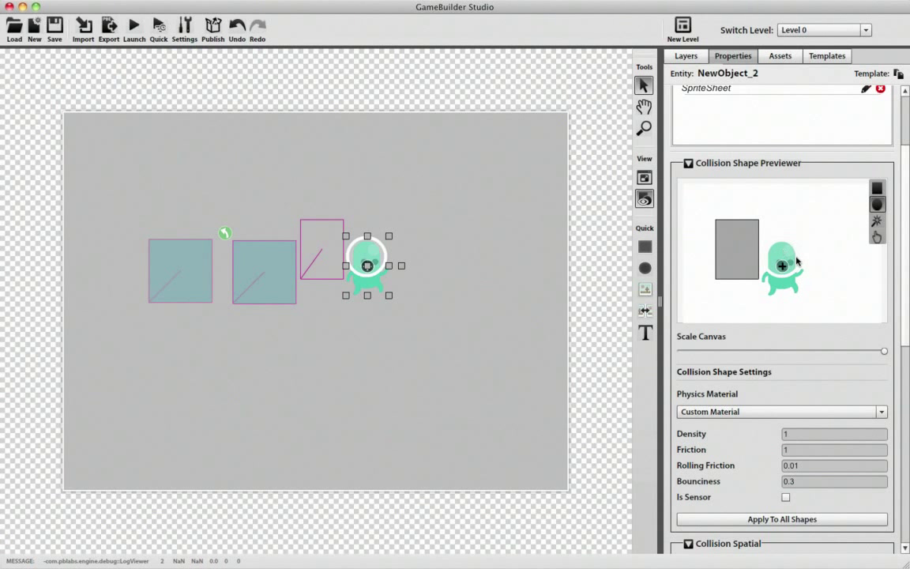
pyautogui.moveTo(695, 237); pyautogui.dragTo(796, 301)
pyautogui.press('Delete')
pyautogui.click(877, 221)
pyautogui.click(707, 224)
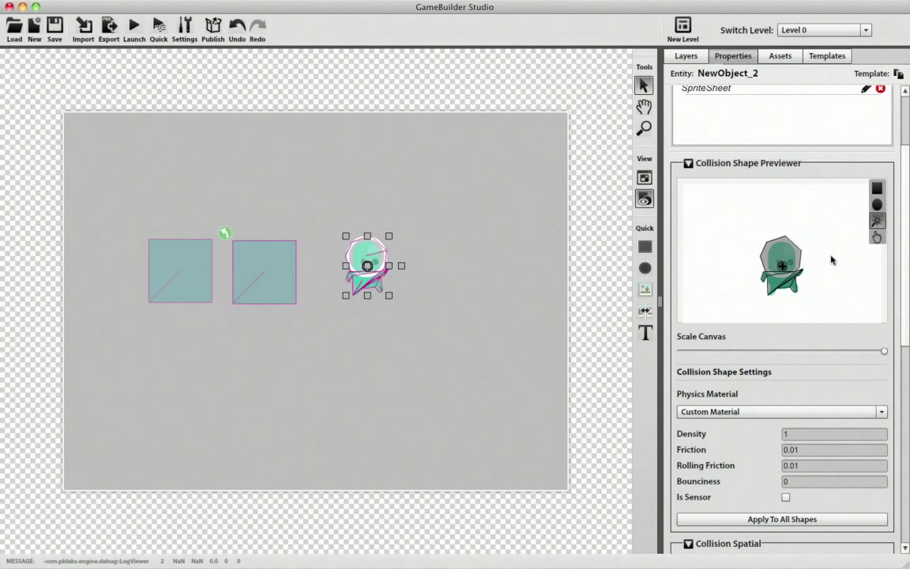
# Step: Delete the traced polygon over the alien's head and undo the deletion
pyautogui.moveTo(782, 254)
pyautogui.mouseDown()
pyautogui.moveTo(796, 237)
pyautogui.moveTo(786, 238)
pyautogui.moveTo(787, 251)
pyautogui.mouseUp()
pyautogui.press('Delete')
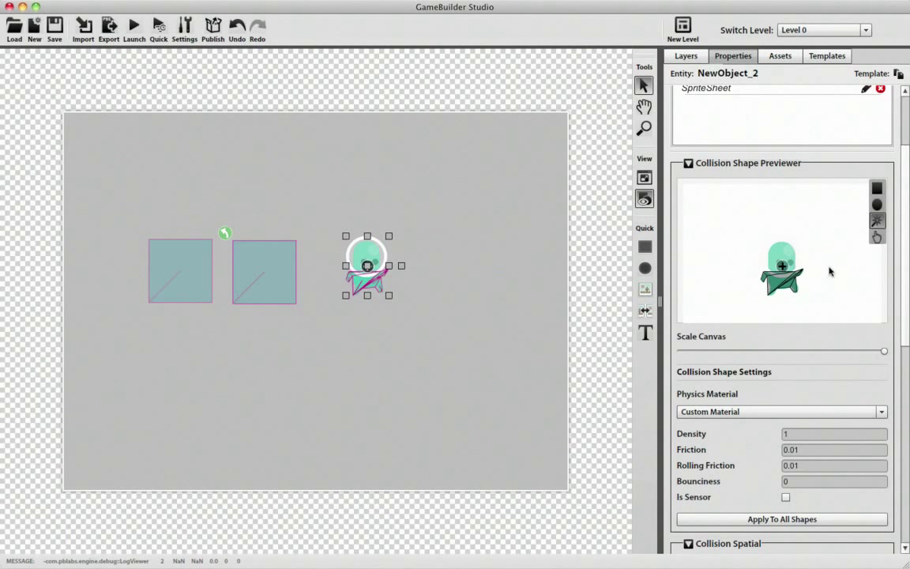
pyautogui.press('super+z')
# Step: Pan the collision shape preview, and scale its canvas down to about half and back to full
pyautogui.click(876, 237)
pyautogui.moveTo(831, 291); pyautogui.dragTo(849, 312)
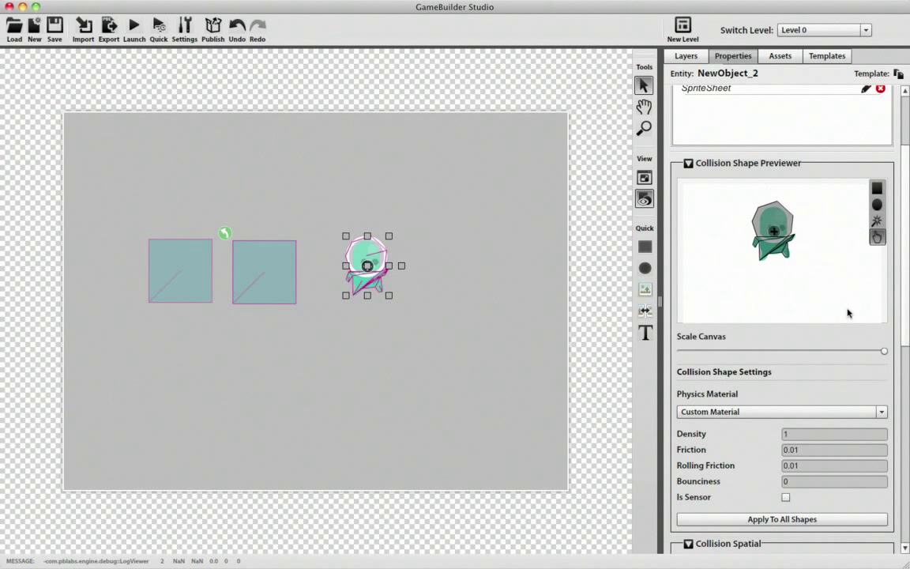
pyautogui.moveTo(886, 350); pyautogui.dragTo(784, 351)
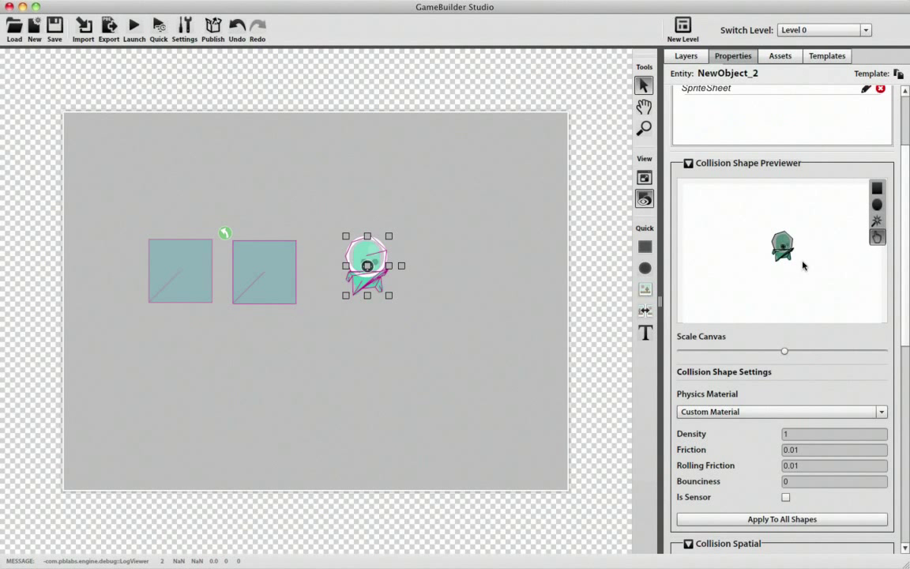
pyautogui.moveTo(784, 351); pyautogui.dragTo(901, 348)
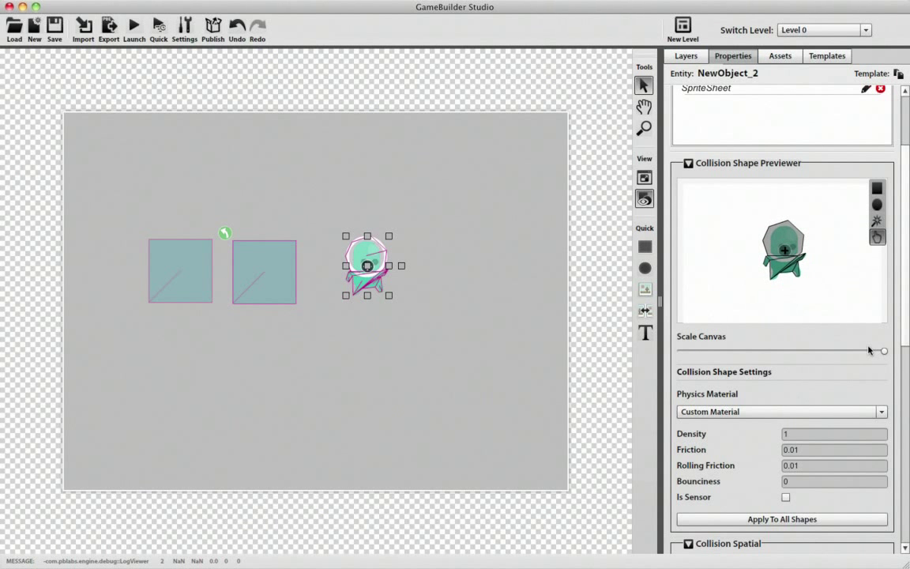
# Step: Review the preset physics materials for the alien's collision shapes, keeping Custom Material
pyautogui.moveTo(903, 321); pyautogui.dragTo(903, 392)
pyautogui.click(815, 269)
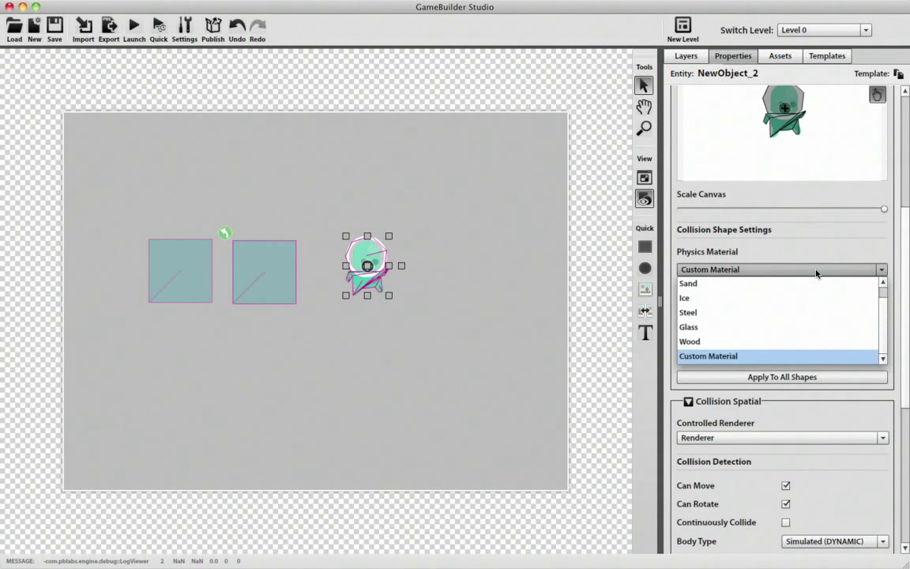
pyautogui.scroll(1, 815, 316)
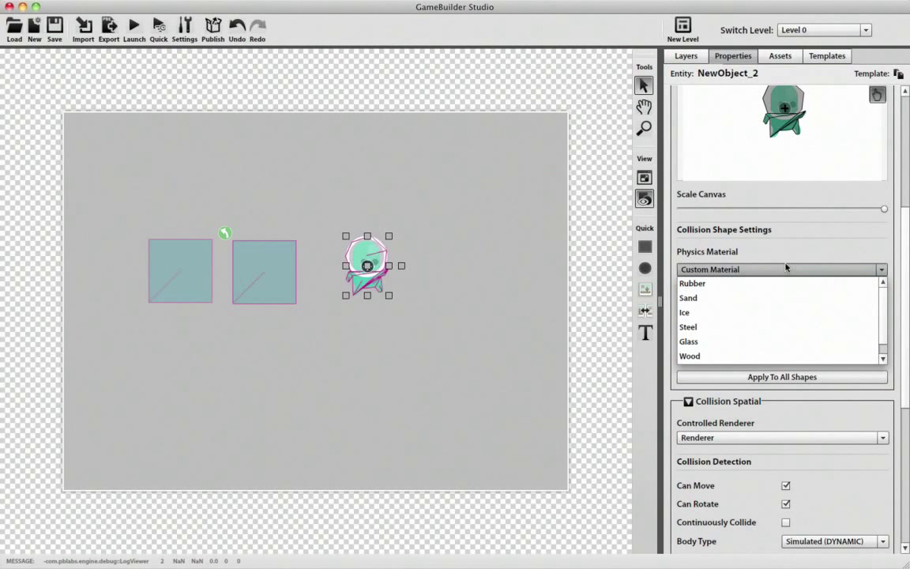
pyautogui.click(805, 232)
# Step: Examine the Physics Materials list and its editable properties in the Engine settings, and close the settings
pyautogui.click(199, 43)
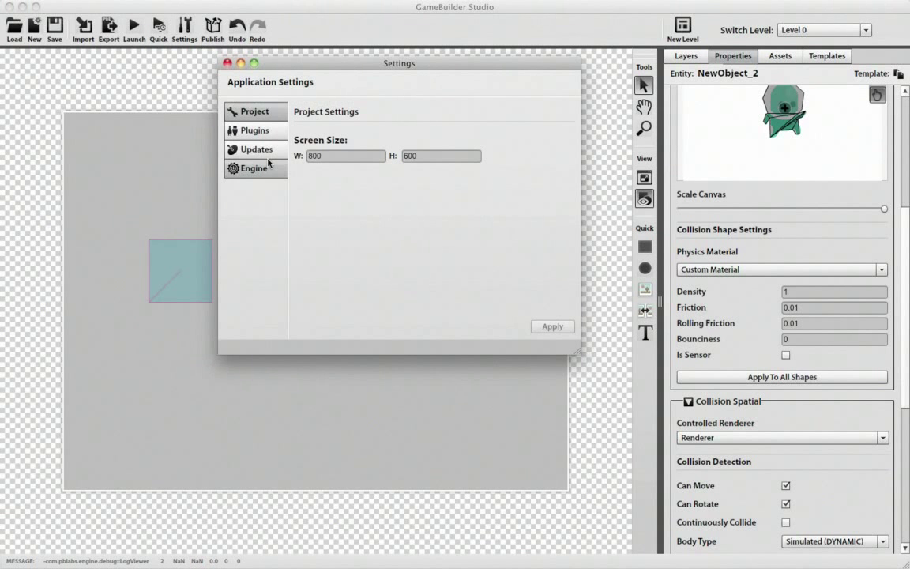
pyautogui.click(255, 168)
pyautogui.moveTo(569, 146); pyautogui.dragTo(569, 278)
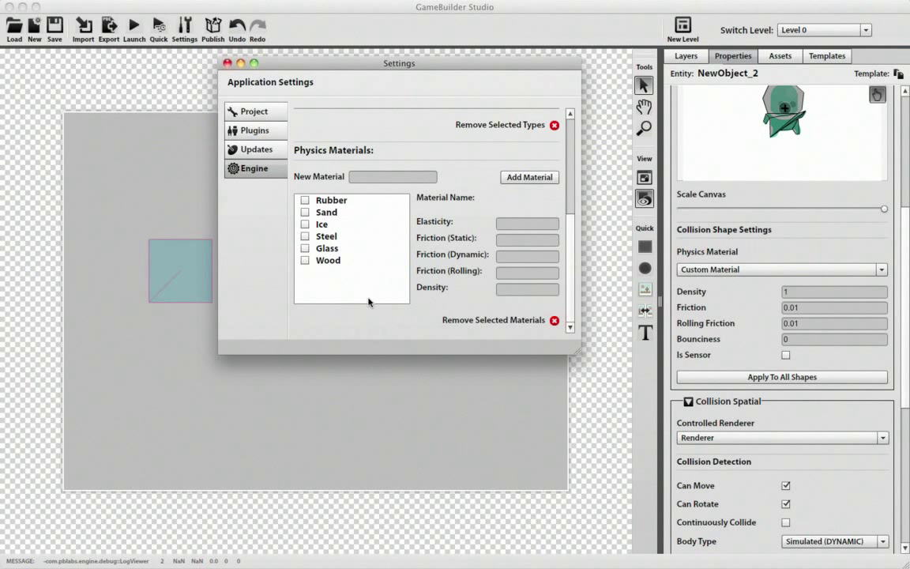
pyautogui.press('Escape')
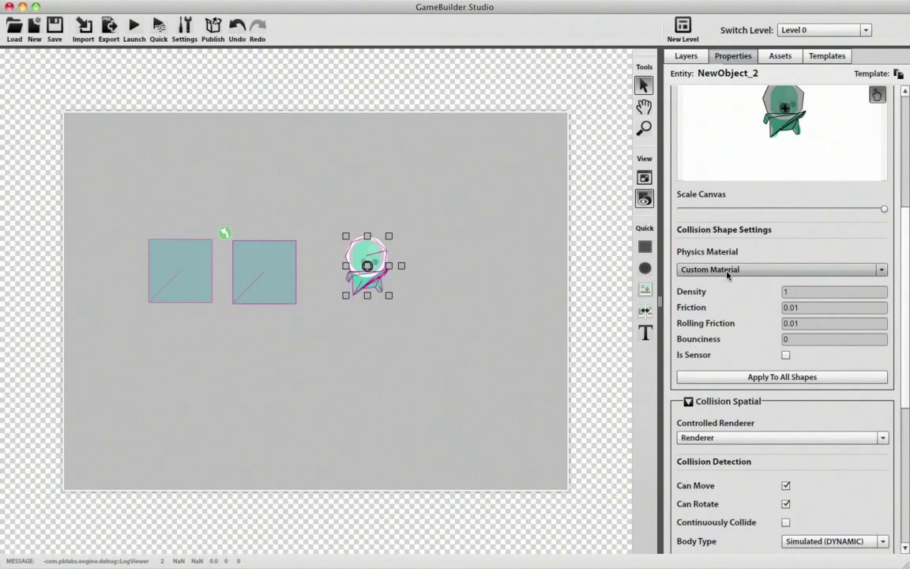
# Step: Select the polygon over the alien's head in the collision preview and examine its friction and other material settings
pyautogui.click(828, 309)
pyautogui.moveTo(829, 312); pyautogui.dragTo(761, 310)
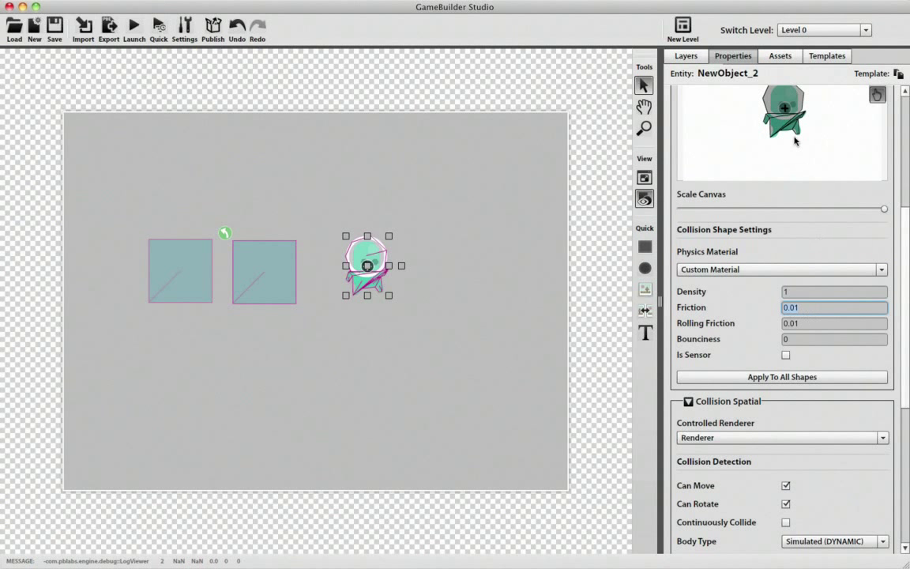
pyautogui.click(786, 115)
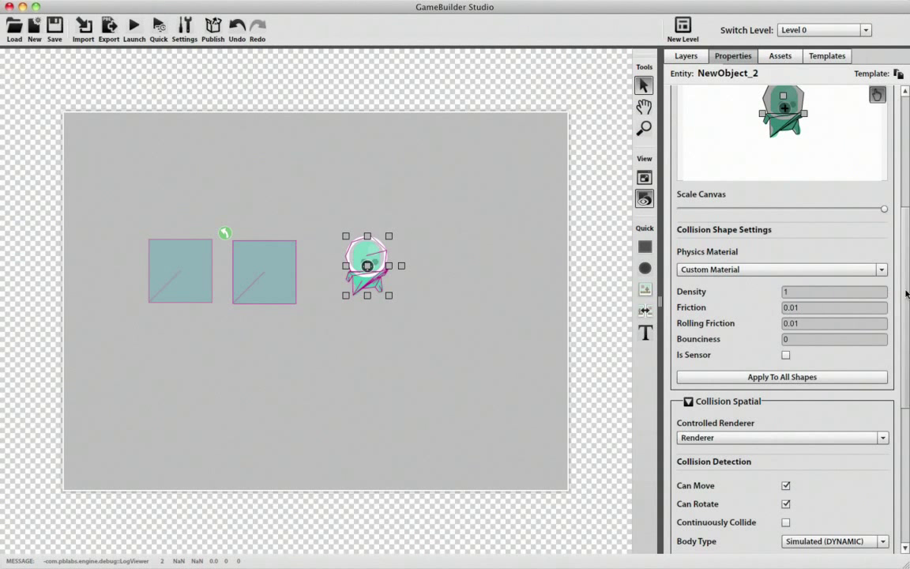
pyautogui.scroll(1, 907, 267)
pyautogui.scroll(3, 907, 267)
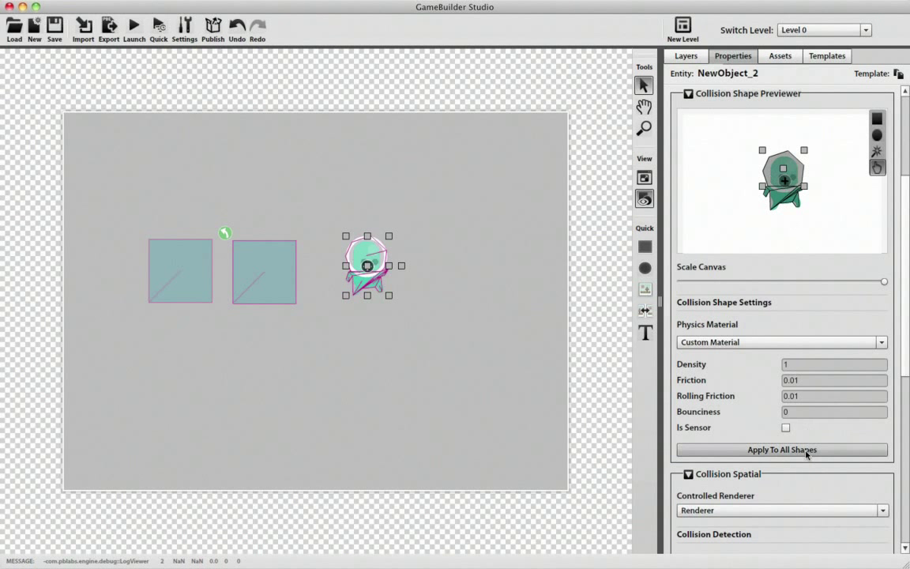
# Step: Set the Body Type of the alien's Spatial component to Non-Simulated (KINEMATIC)
pyautogui.moveTo(903, 324); pyautogui.dragTo(905, 423)
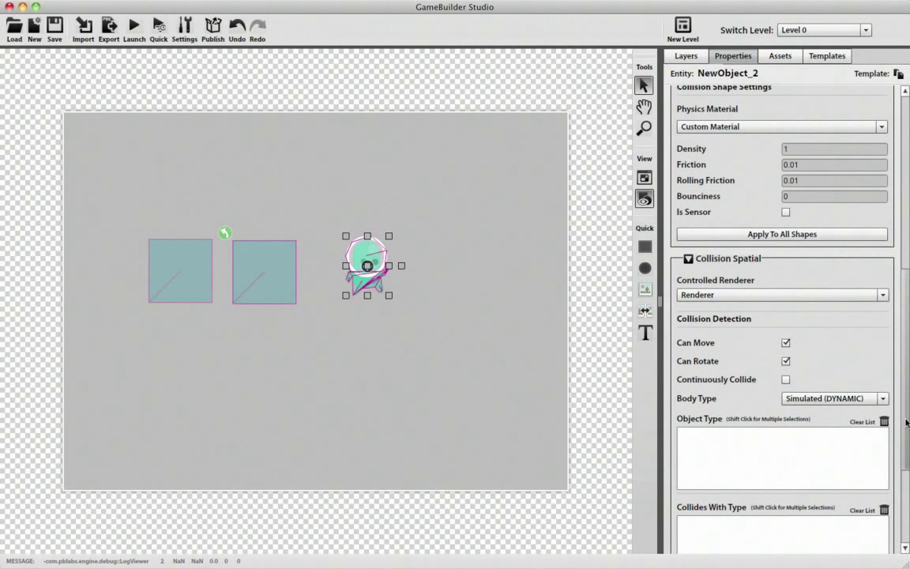
pyautogui.scroll(-1, 892, 391)
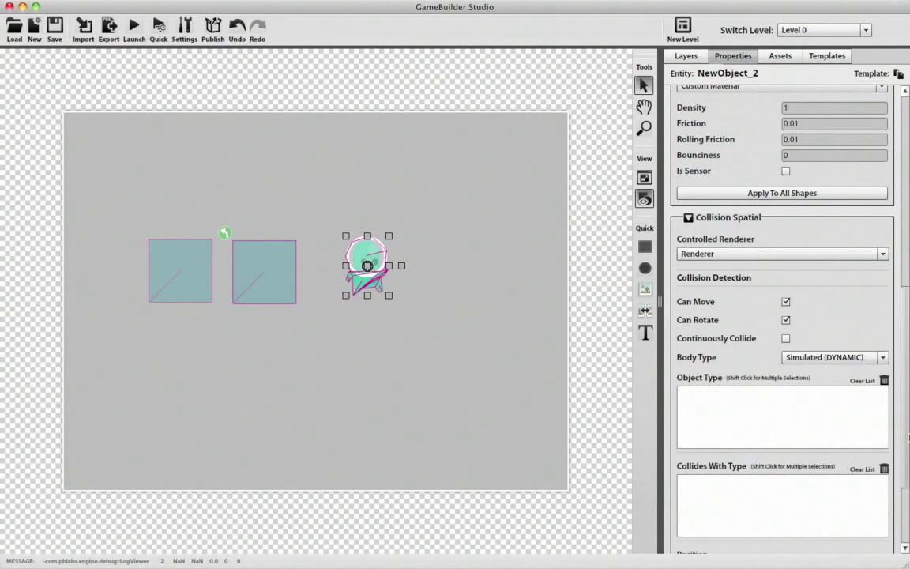
pyautogui.click(882, 357)
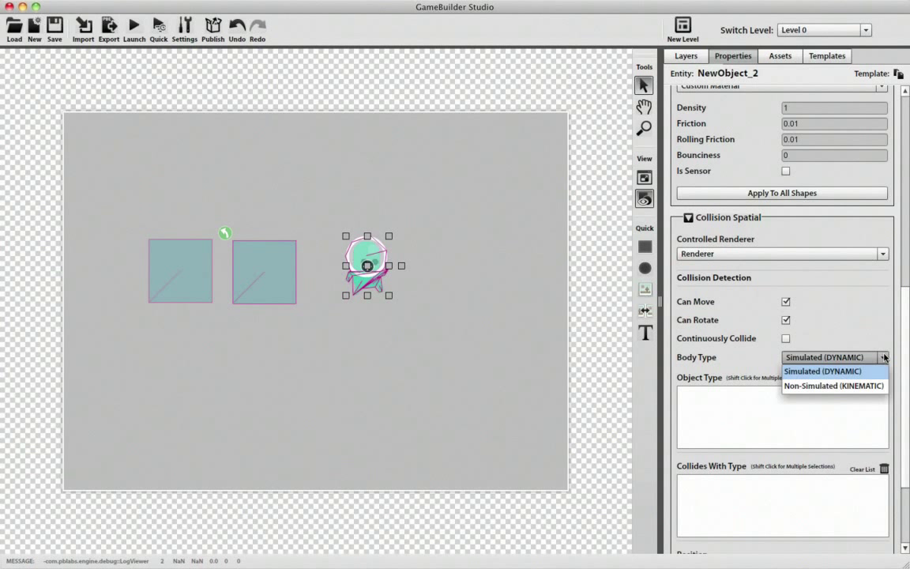
pyautogui.click(822, 369)
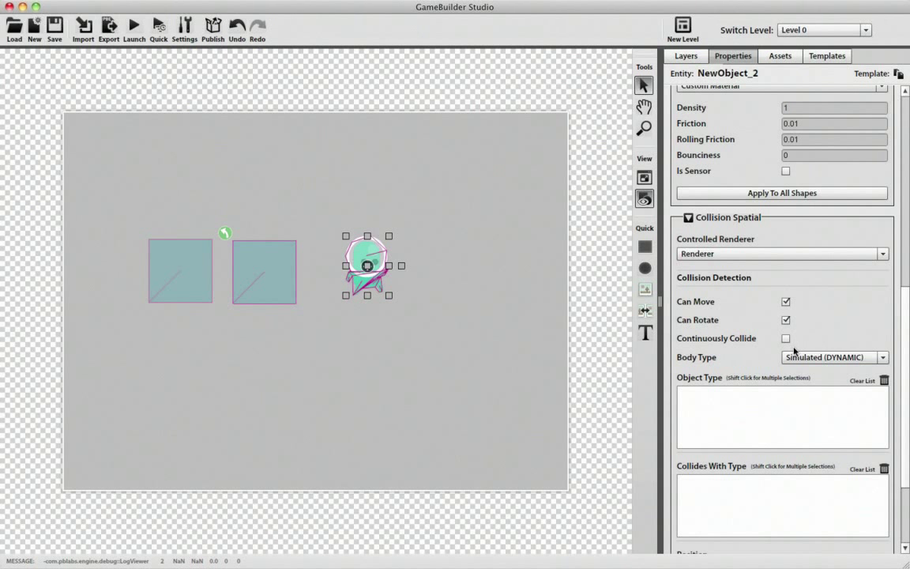
pyautogui.click(798, 357)
pyautogui.click(804, 385)
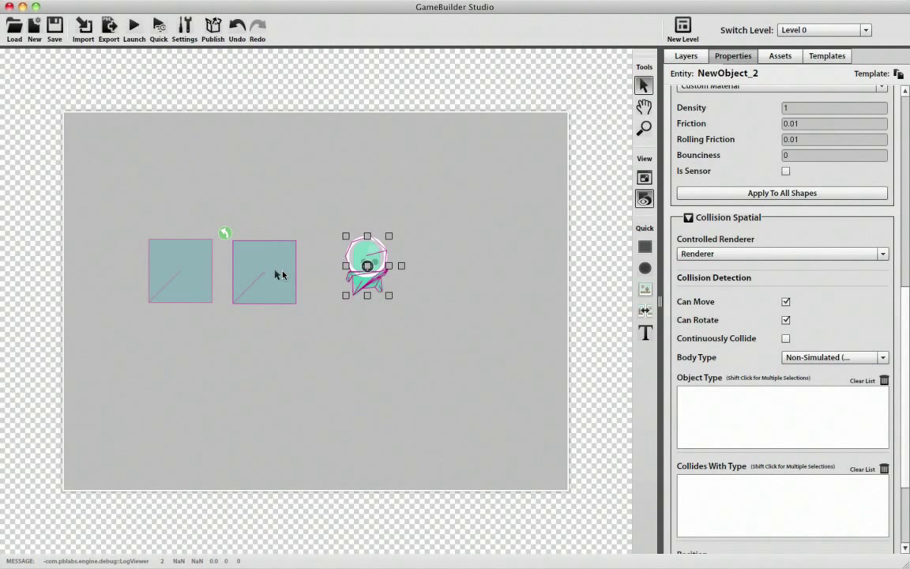
# Step: Enable Is Sensor for the alien's collision shape and place the alien on top of the right-hand box
pyautogui.click(785, 170)
pyautogui.scroll(-3, 906, 342)
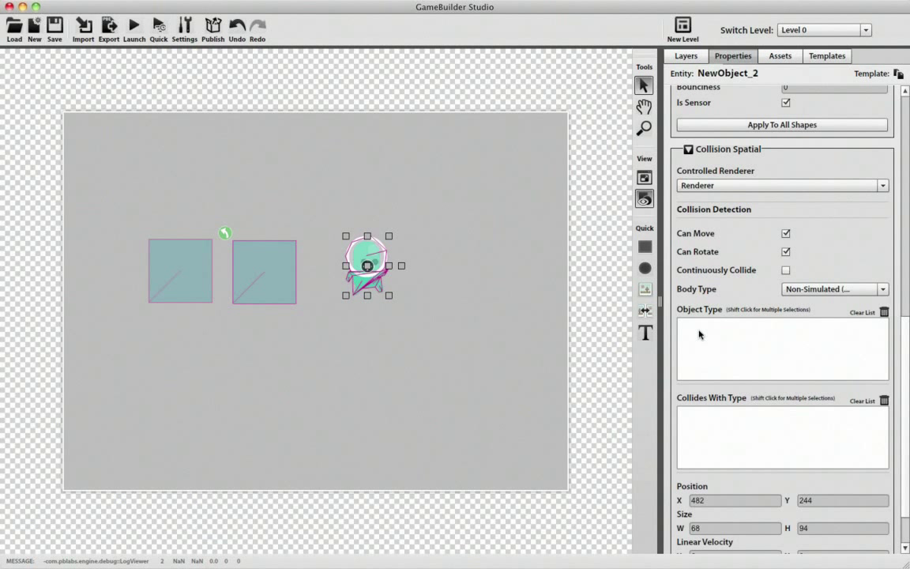
pyautogui.moveTo(351, 254); pyautogui.dragTo(269, 209)
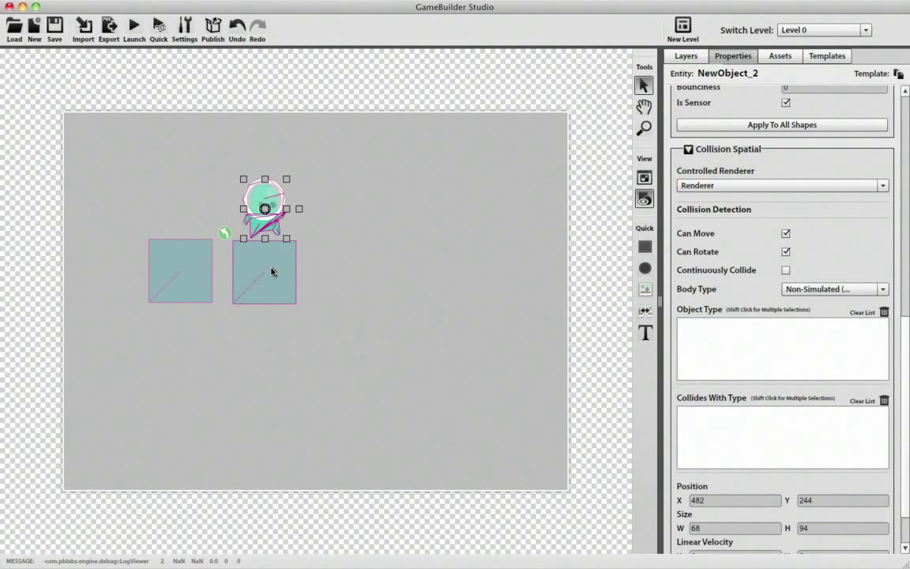
# Step: Add the object mask types Floor and Cloud in the Engine settings and close the settings
pyautogui.click(184, 27)
pyautogui.scroll(4, 565, 237)
pyautogui.click(360, 134)
pyautogui.write('Flo')
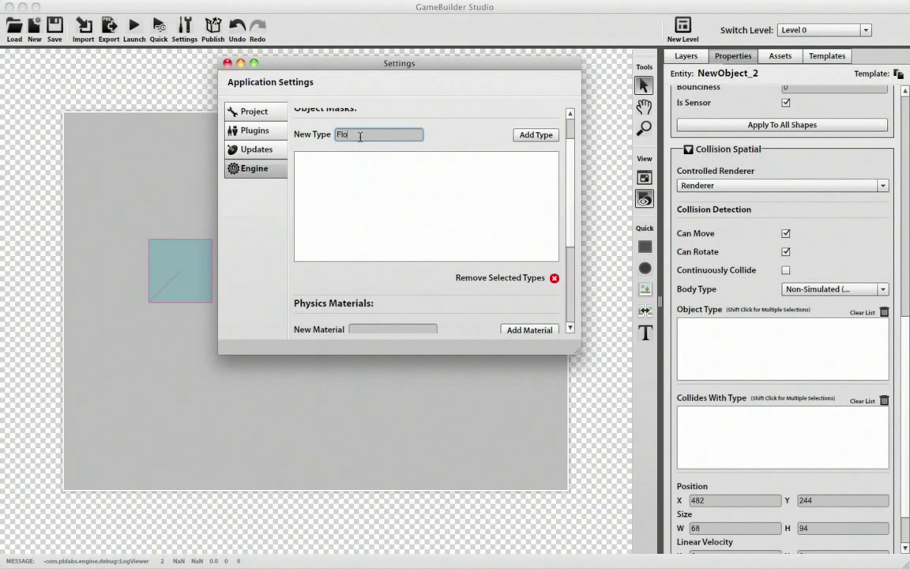
pyautogui.write('or')
pyautogui.click(534, 135)
pyautogui.click(379, 135)
pyautogui.write('Cloud')
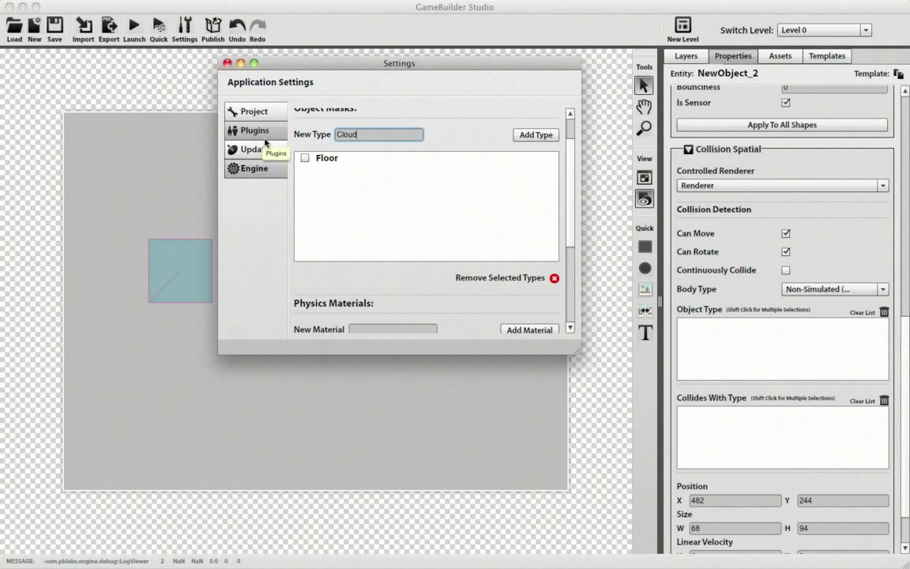
pyautogui.click(535, 135)
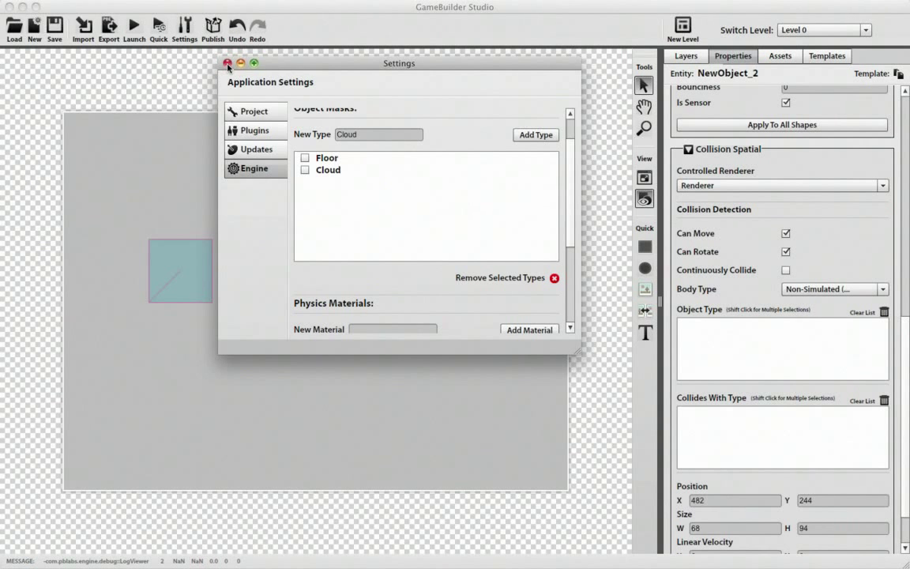
pyautogui.click(227, 64)
# Step: Select the right-hand box's Spatial component and examine its Object Type and Collides With Type lists
pyautogui.click(253, 270)
pyautogui.scroll(10, 770, 265)
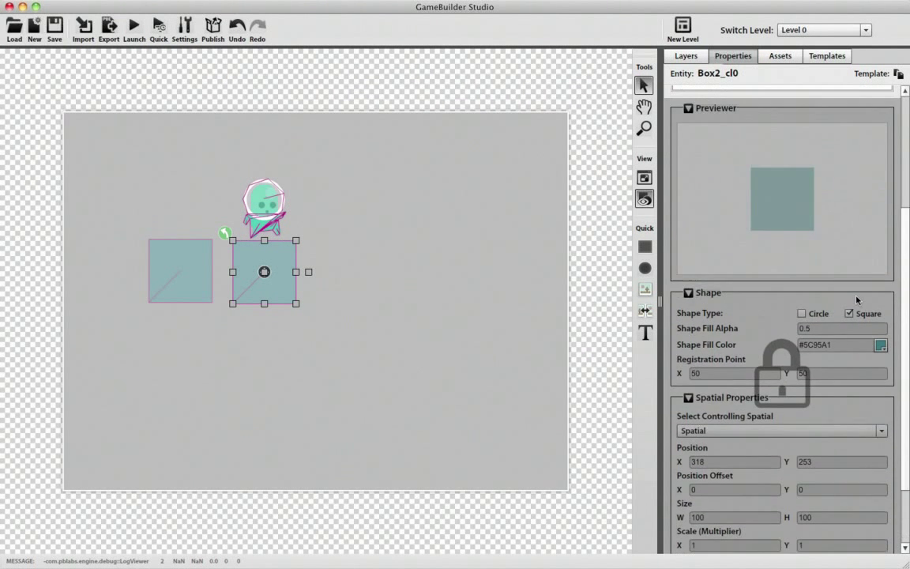
pyautogui.click(778, 172)
pyautogui.scroll(-5, 801, 406)
pyautogui.scroll(-4, 758, 332)
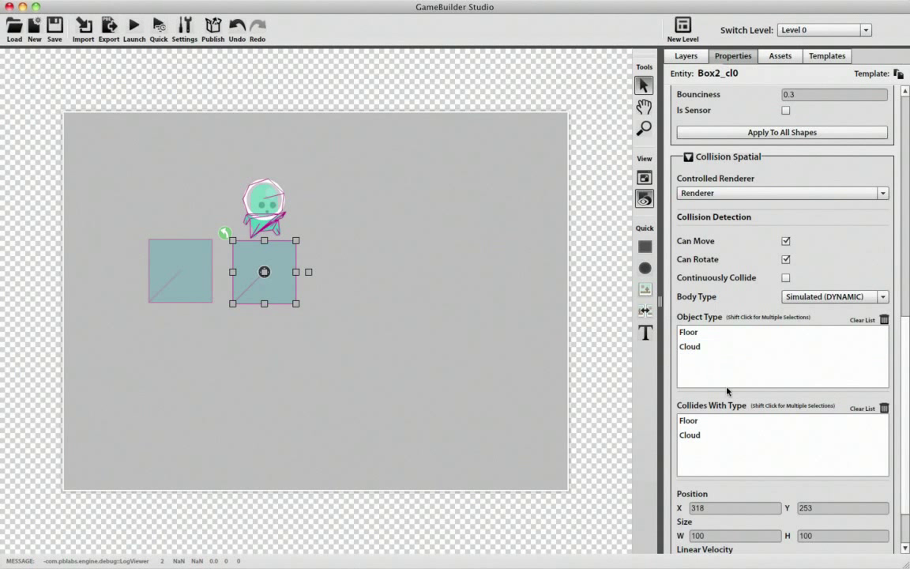
pyautogui.scroll(-2, 904, 442)
pyautogui.scroll(6, 898, 364)
pyautogui.scroll(3, 895, 280)
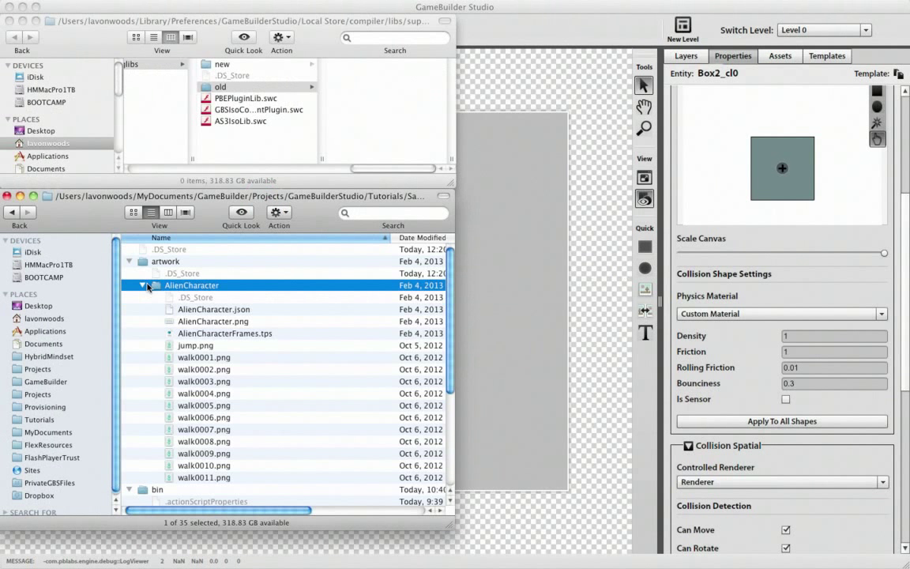
# Step: Open the sample game project from the Tutorials folder in Finder, continuing without saving the current project
pyautogui.click(129, 260)
pyautogui.doubleClick(190, 428)
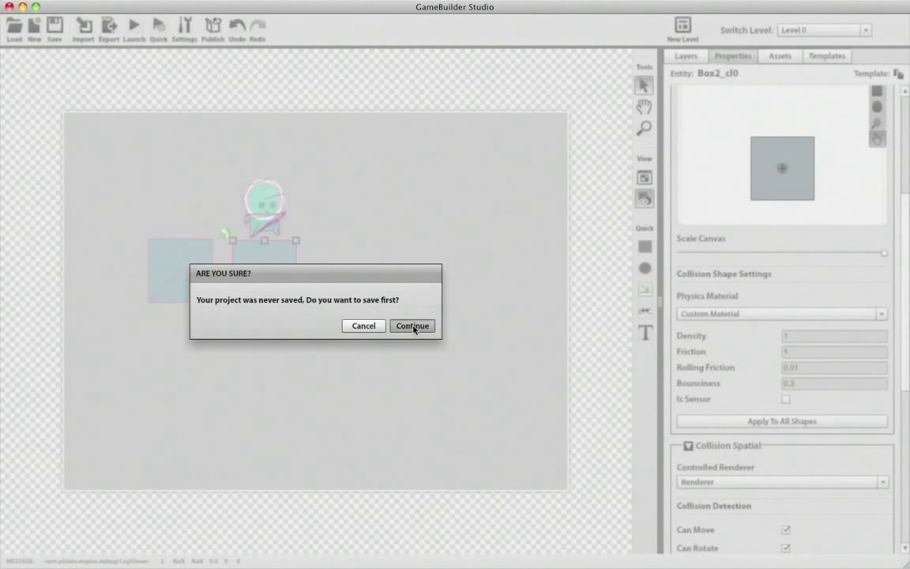
pyautogui.click(413, 326)
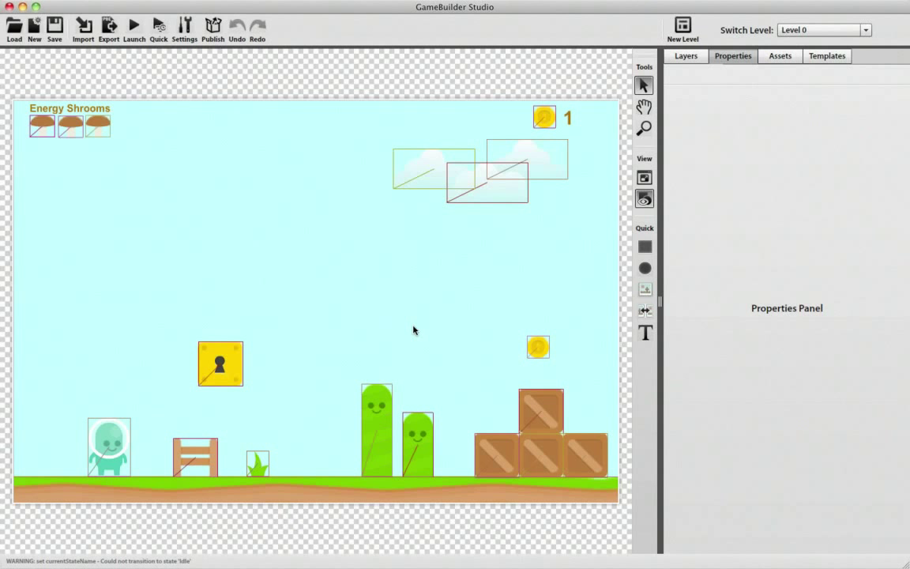
# Step: Show the artwork outside the scene bounds, and shift the ground floor left and its collision overlay right along the level's base
pyautogui.click(646, 177)
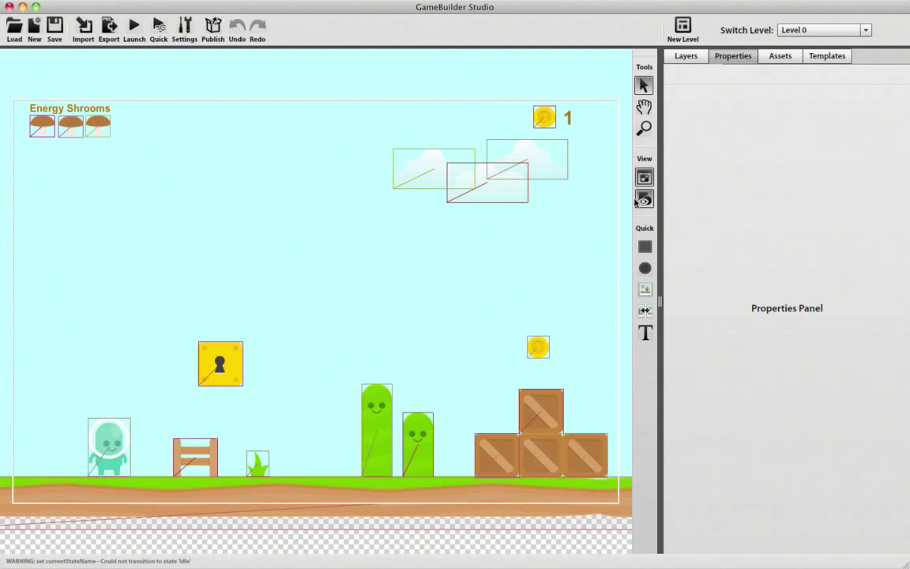
pyautogui.click(360, 502)
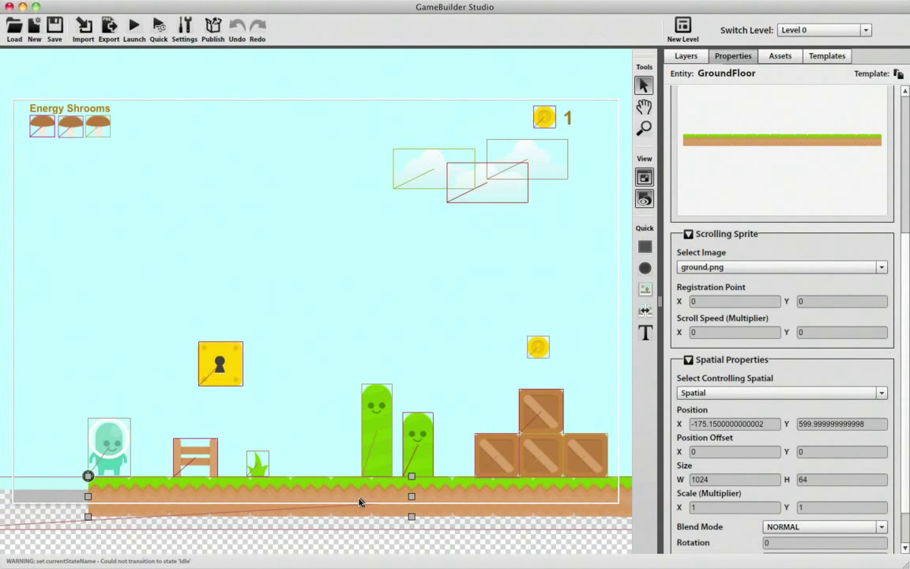
pyautogui.moveTo(360, 502); pyautogui.dragTo(259, 500)
pyautogui.click(143, 522)
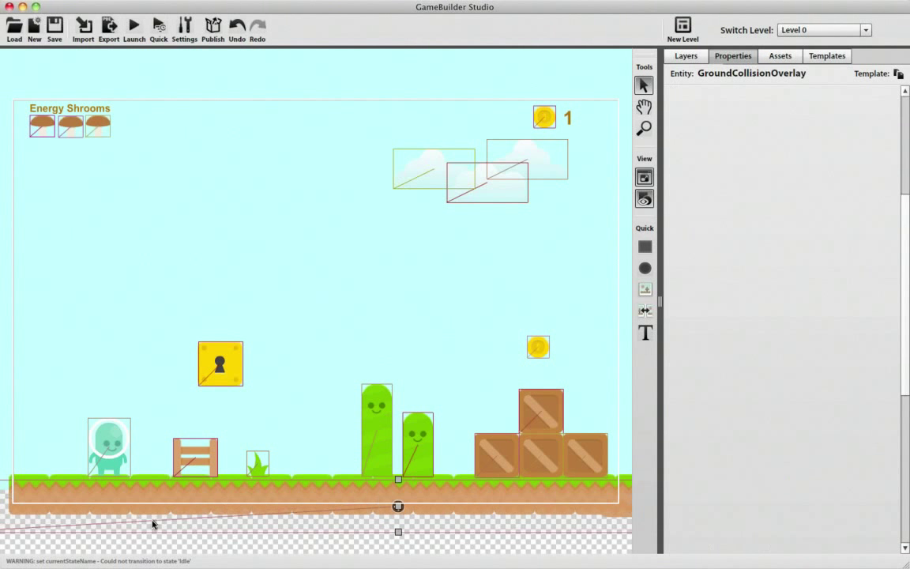
pyautogui.moveTo(156, 523); pyautogui.dragTo(208, 520)
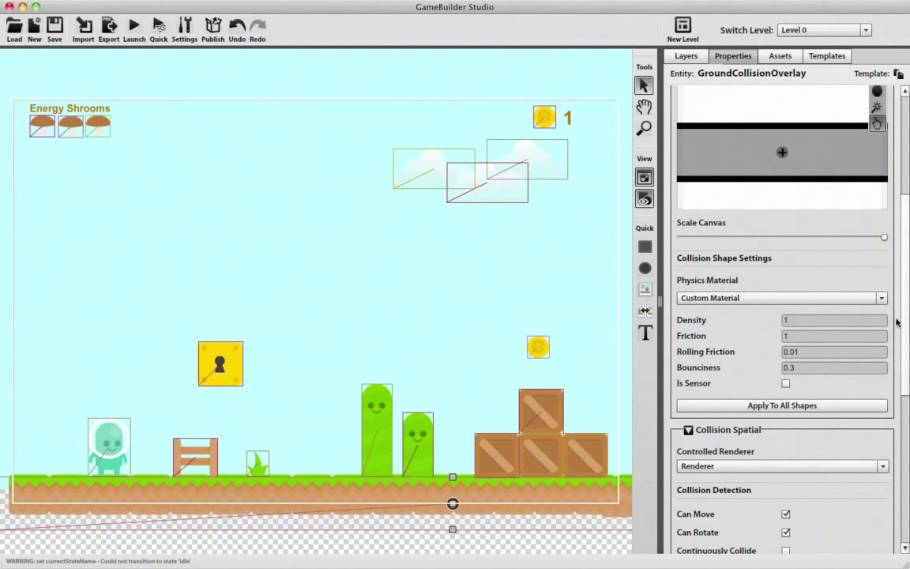
# Step: Examine the collision detection settings and Body Type options of the ground collision overlay
pyautogui.scroll(-8, 782, 315)
pyautogui.click(835, 353)
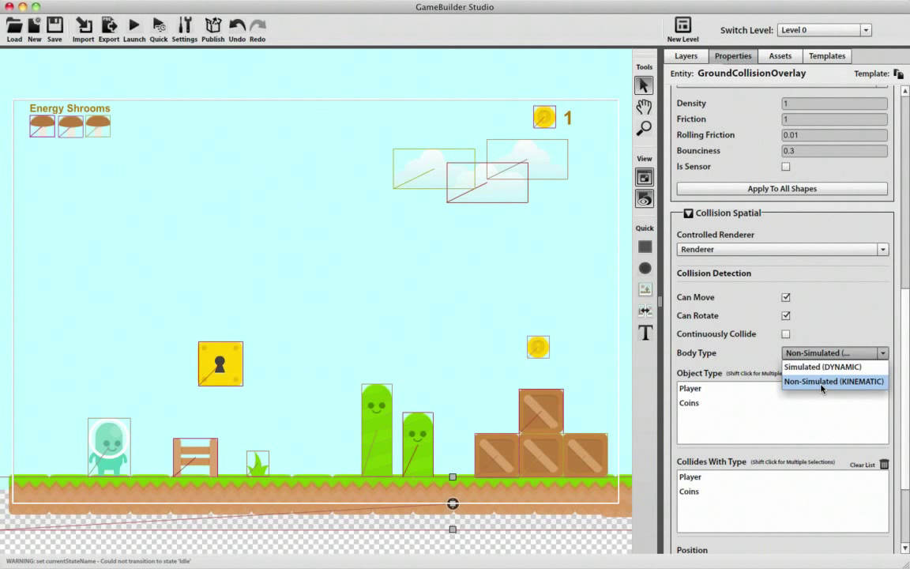
pyautogui.click(749, 366)
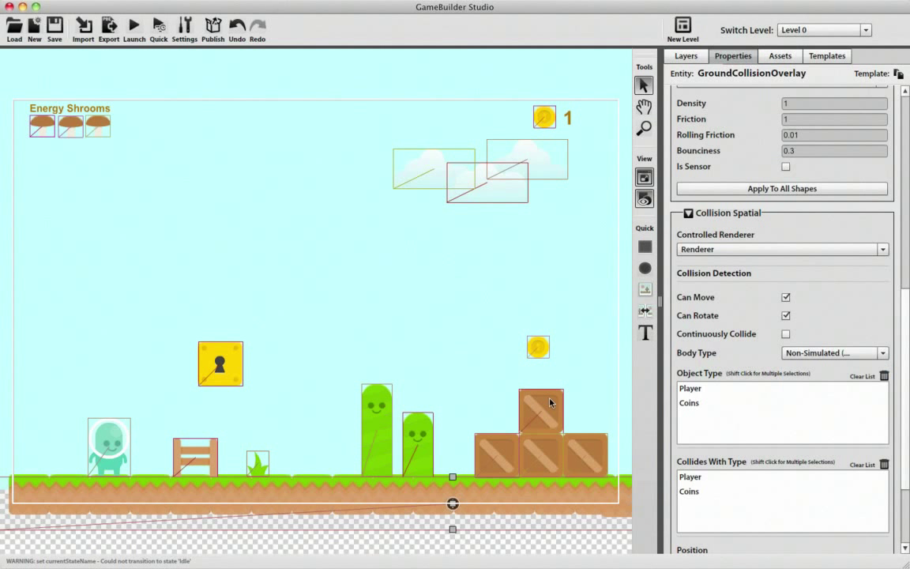
# Step: Reposition the alien character just above the ground, beside the wooden hurdle
pyautogui.click(116, 444)
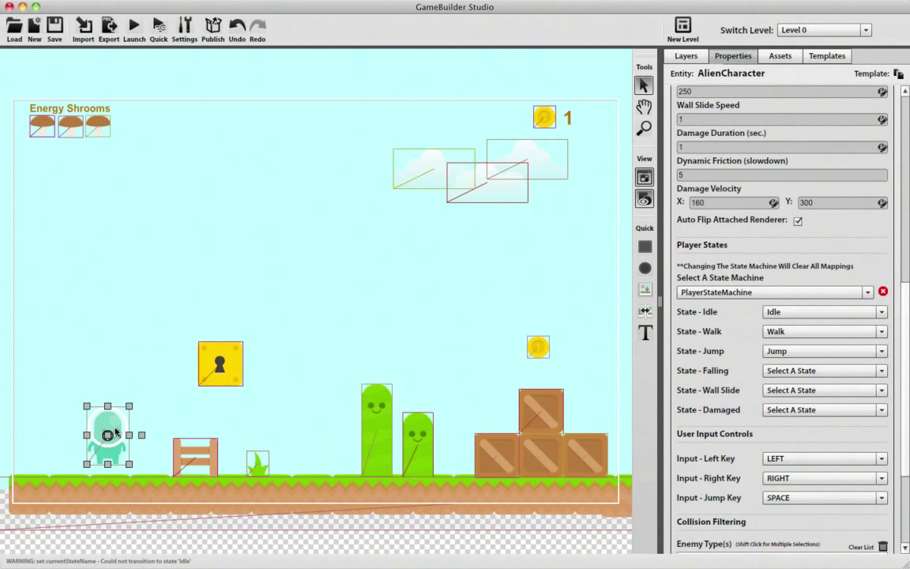
pyautogui.click(126, 496)
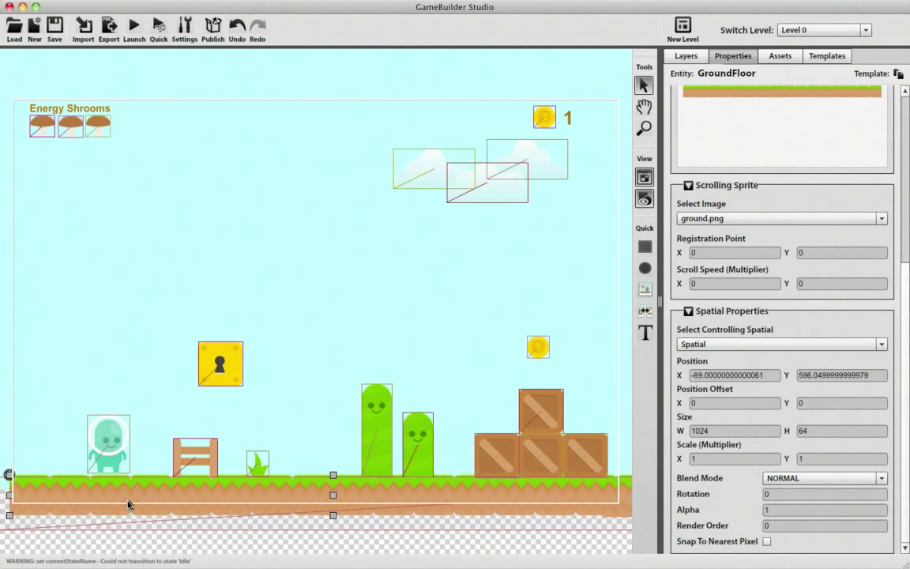
pyautogui.click(112, 430)
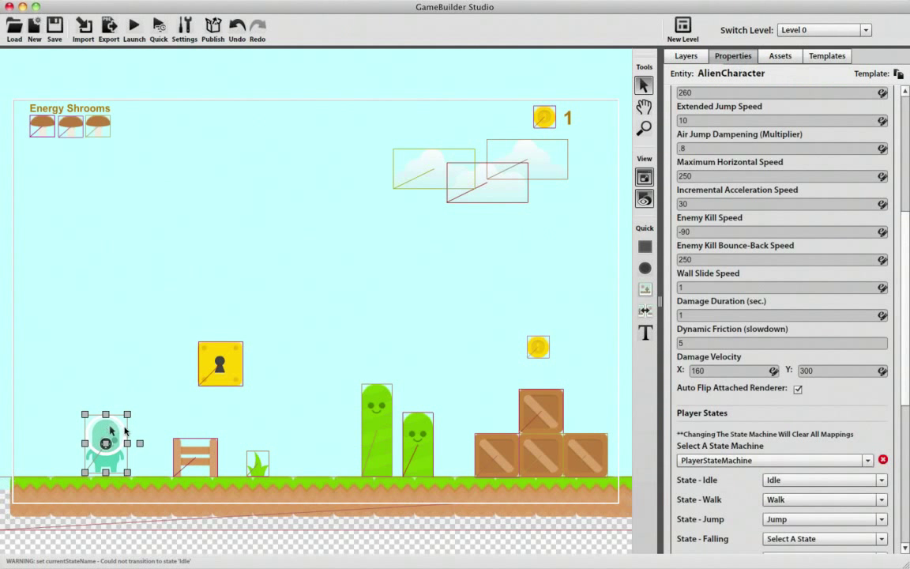
# Step: Place a new square shape in the level and reshape it into a wide, flat platform above the green characters
pyautogui.moveTo(645, 268); pyautogui.dragTo(308, 391)
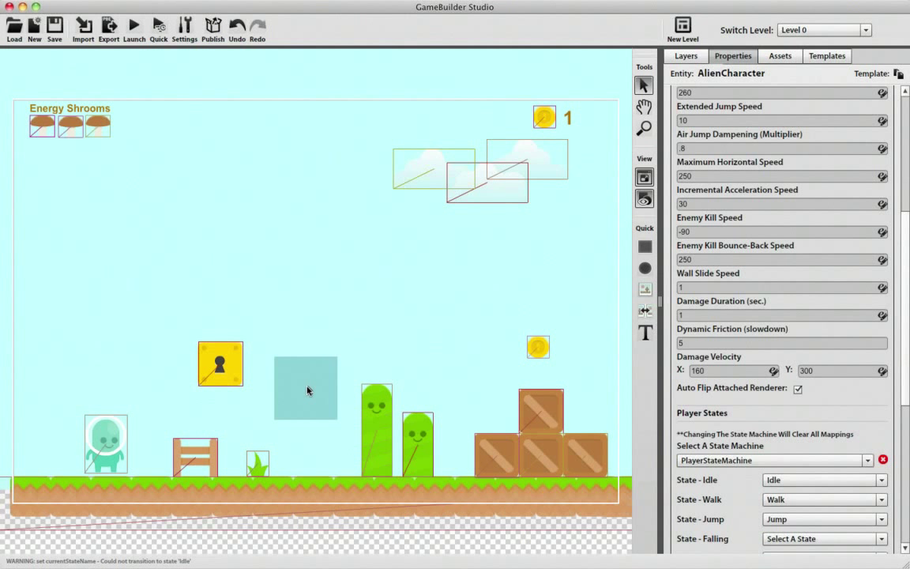
pyautogui.moveTo(338, 364); pyautogui.dragTo(418, 361)
# Step: Add a One-Way Platform component named PlatformComp to the new platform entity
pyautogui.moveTo(905, 229); pyautogui.dragTo(899, 106)
pyautogui.click(889, 105)
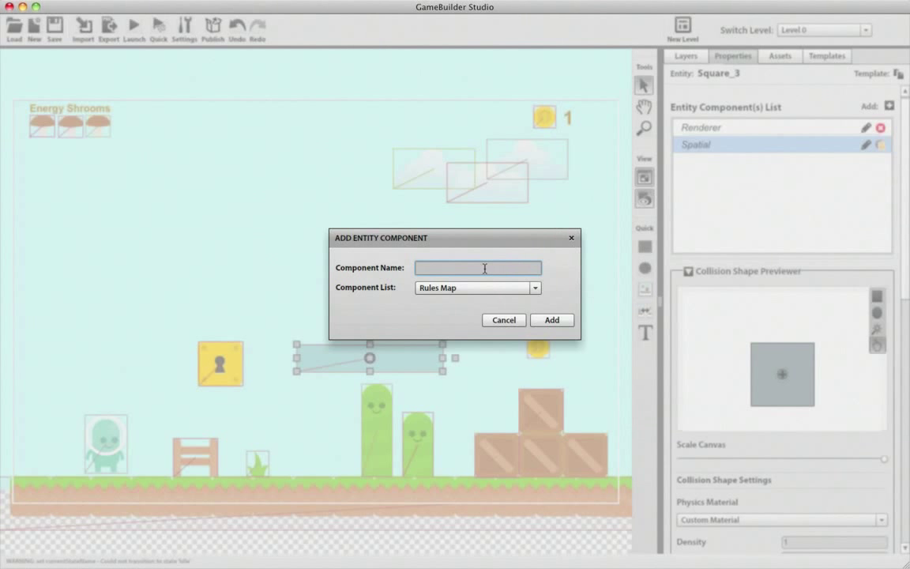
pyautogui.write('PlatformComp')
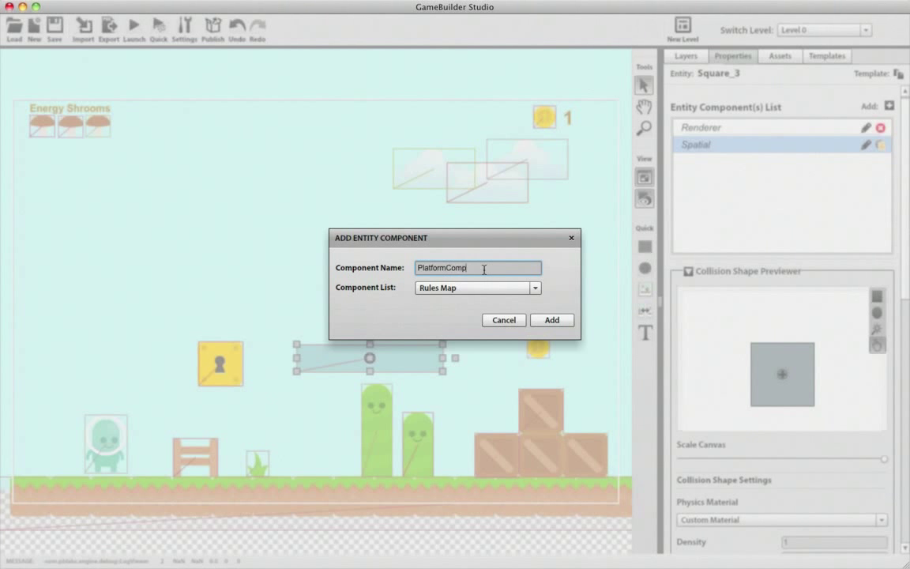
pyautogui.click(476, 288)
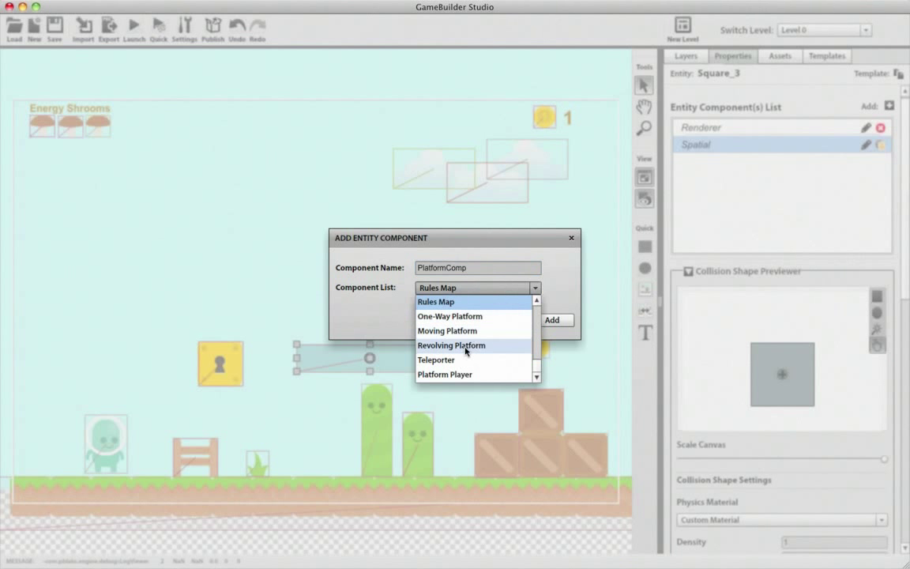
pyautogui.click(466, 317)
pyautogui.click(552, 320)
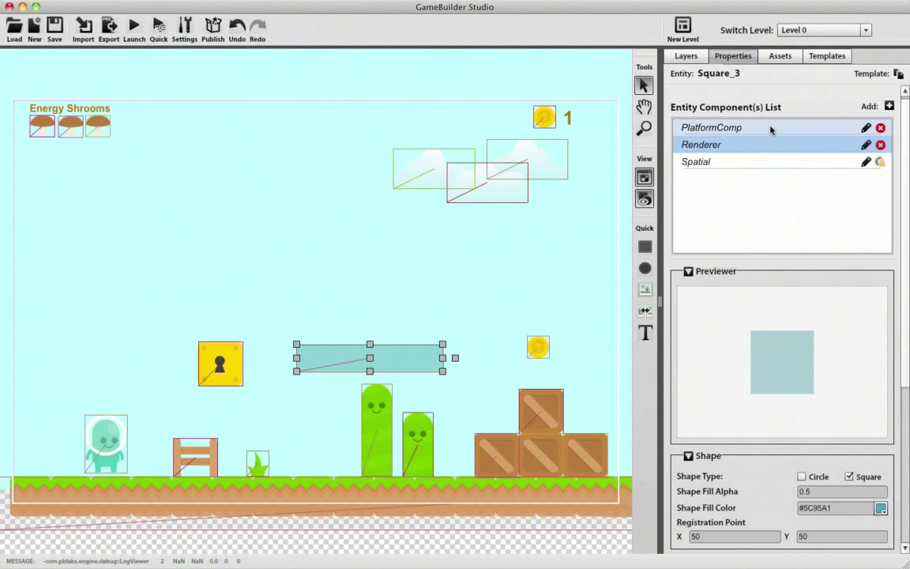
# Step: Set Spatial as the spatial controlled by the platform's PlatformComp component
pyautogui.click(705, 128)
pyautogui.click(780, 309)
pyautogui.click(766, 319)
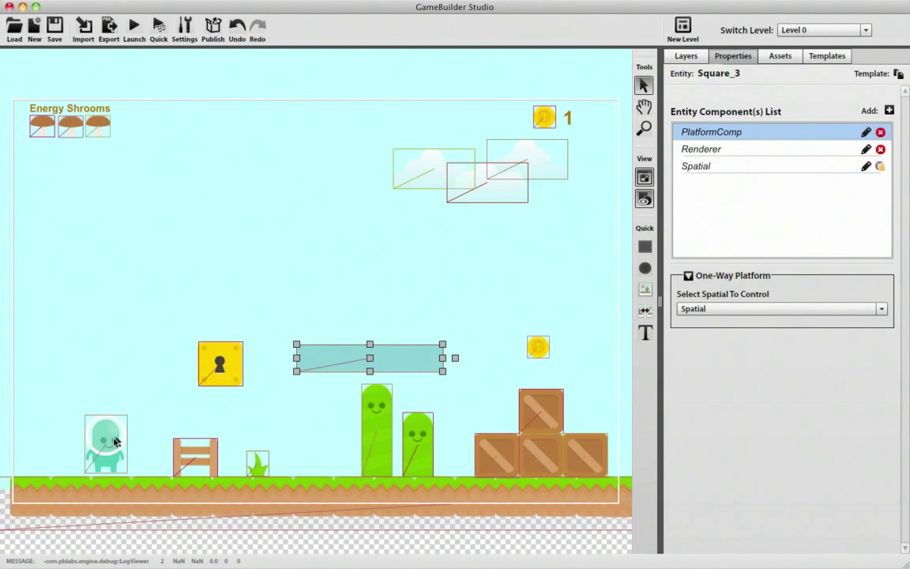
# Step: Select the alien character and adjust its position so that it stands on the ground
pyautogui.moveTo(116, 442)
pyautogui.mouseDown()
pyautogui.moveTo(335, 433)
pyautogui.moveTo(357, 310)
pyautogui.moveTo(380, 310)
pyautogui.moveTo(139, 465)
pyautogui.moveTo(94, 457)
pyautogui.moveTo(110, 440)
pyautogui.mouseUp()
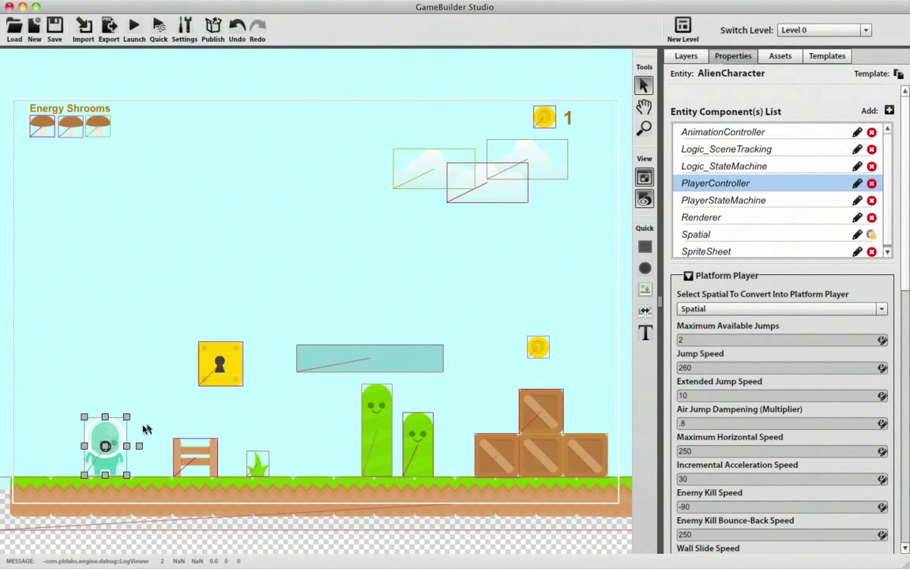
pyautogui.moveTo(110, 437); pyautogui.dragTo(104, 437)
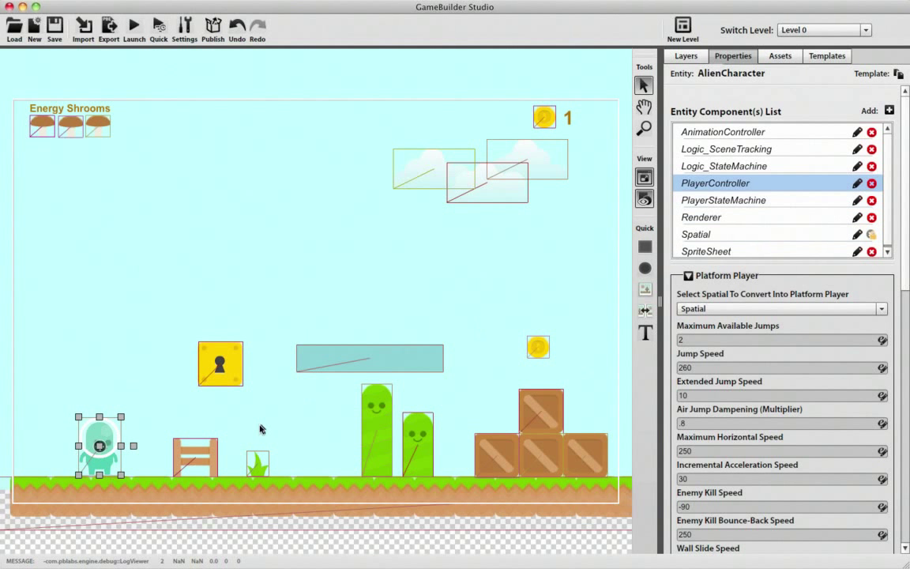
pyautogui.moveTo(105, 438); pyautogui.dragTo(112, 439)
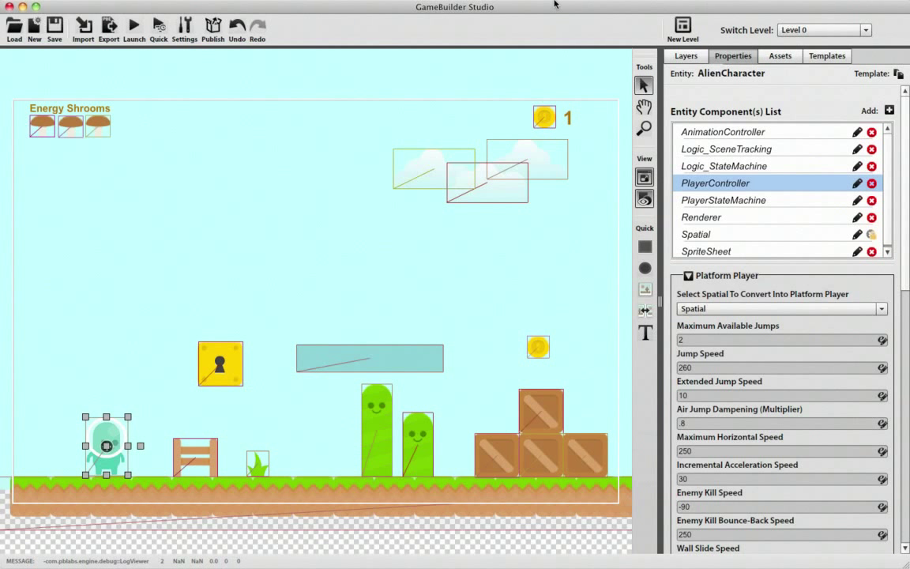
# Step: Review the physics materials in the Engine settings and close the settings
pyautogui.click(180, 30)
pyautogui.scroll(-5, 357, 228)
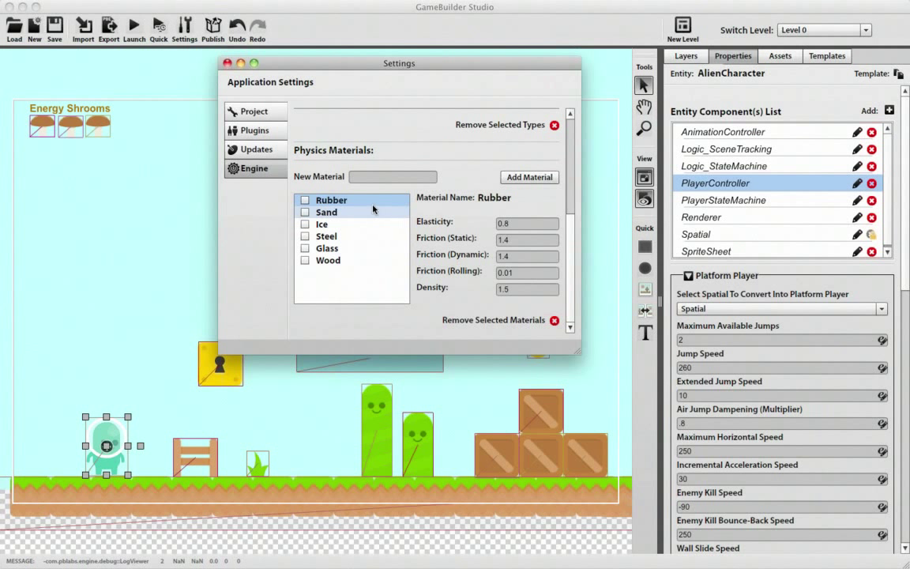
pyautogui.click(227, 64)
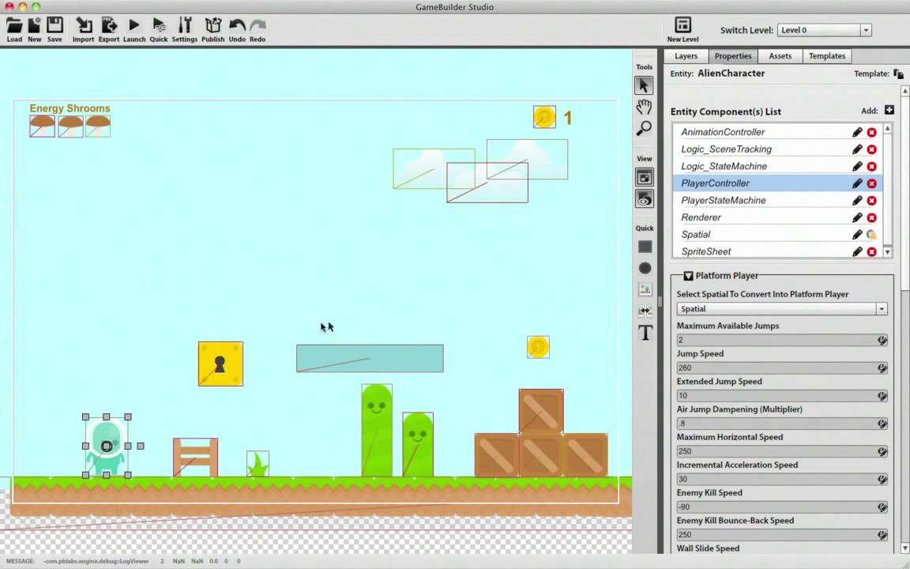
# Step: Examine the states of the alien's PlayerStateMachine component, including the details of the Idle state
pyautogui.moveTo(109, 432); pyautogui.dragTo(106, 432)
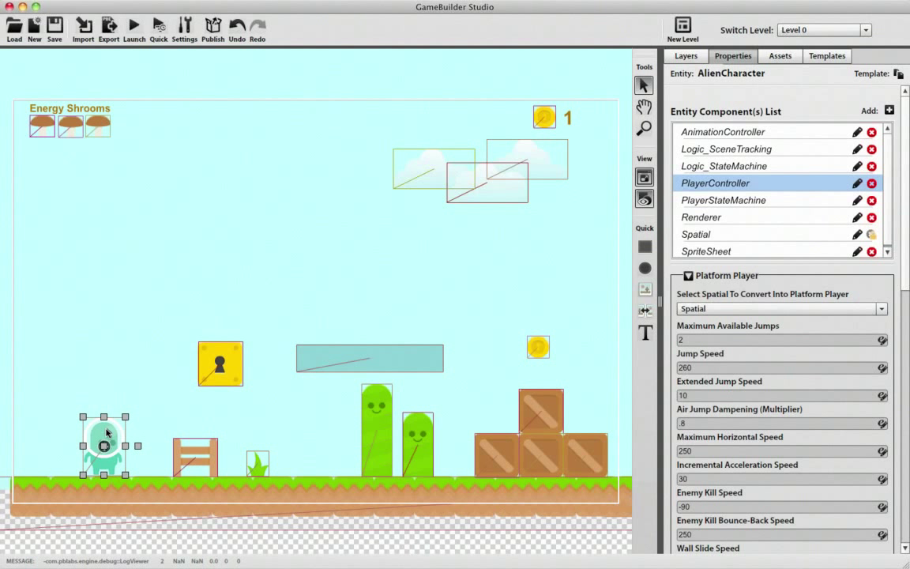
pyautogui.moveTo(106, 432); pyautogui.dragTo(109, 432)
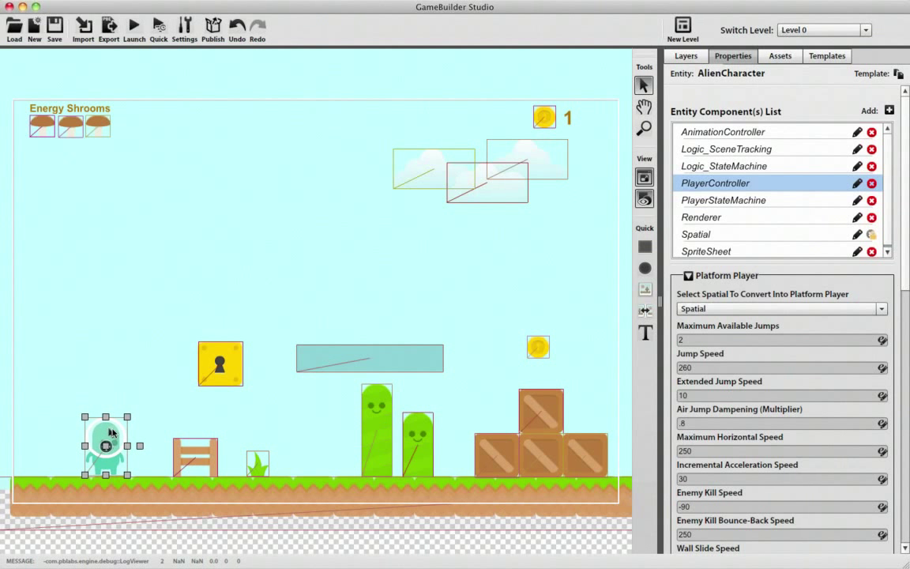
pyautogui.click(766, 201)
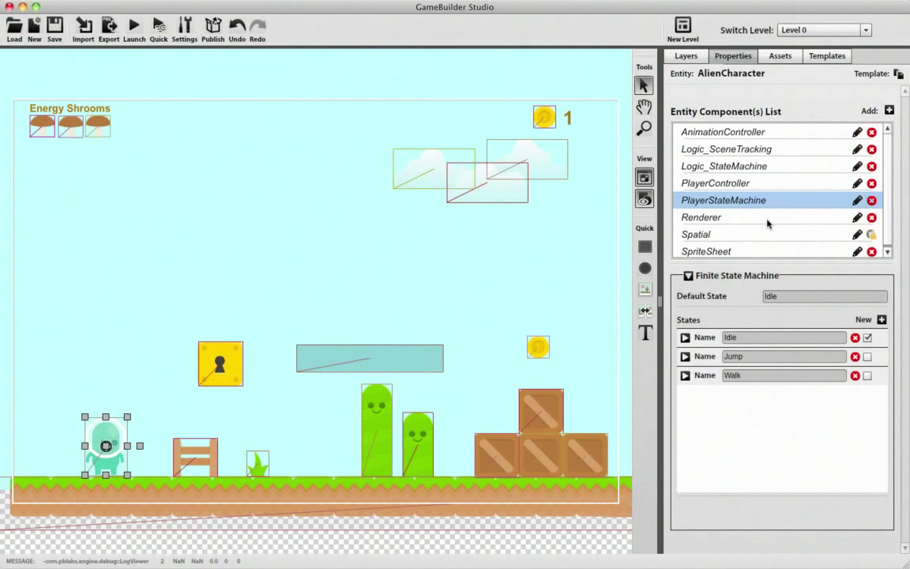
pyautogui.click(685, 337)
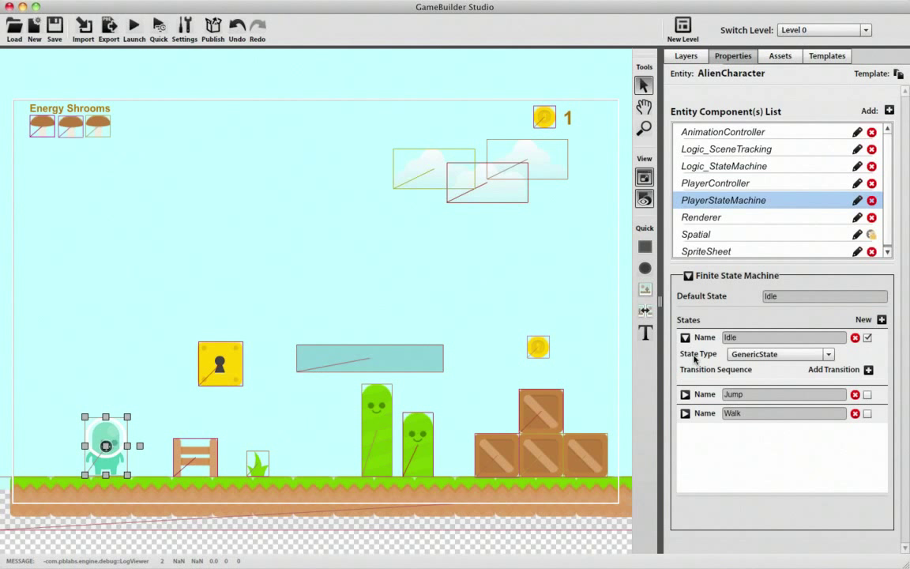
pyautogui.click(684, 338)
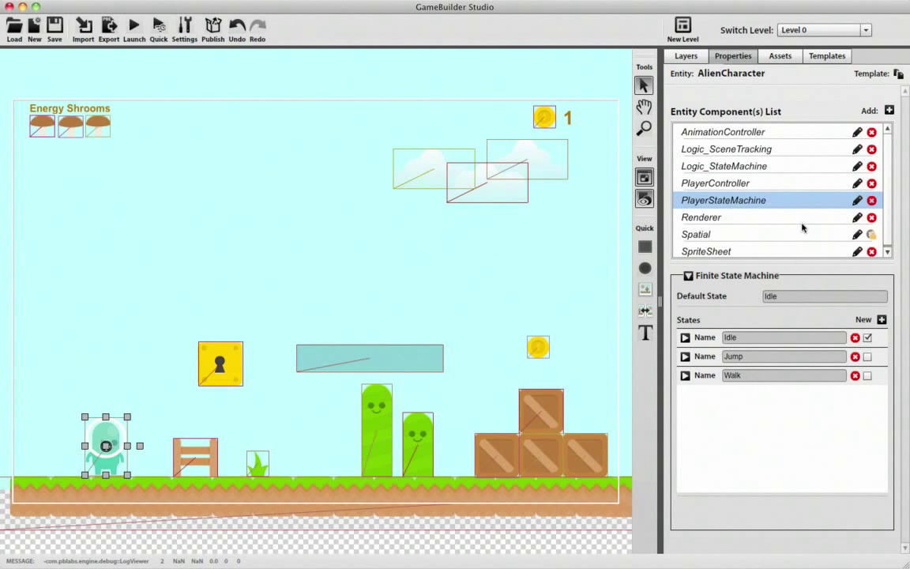
# Step: Examine the Idle and Jump logic mappings in the alien's Logic_StateMachine component and compare them with PlayerStateMachine
pyautogui.click(798, 167)
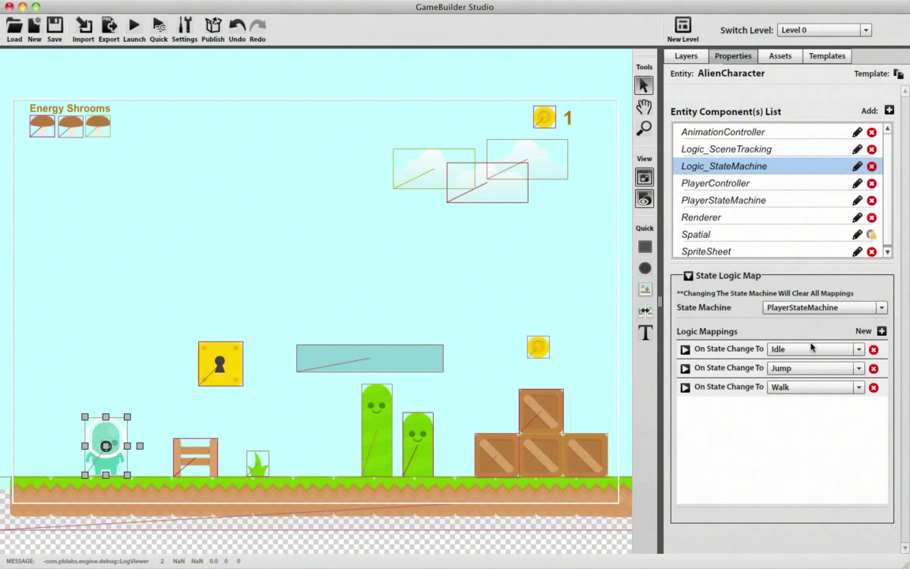
pyautogui.click(755, 201)
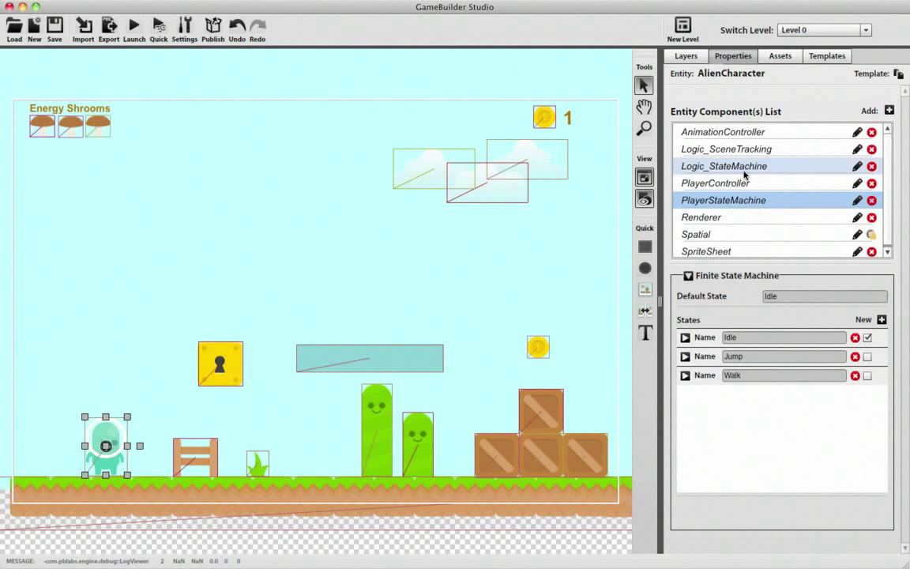
pyautogui.click(744, 168)
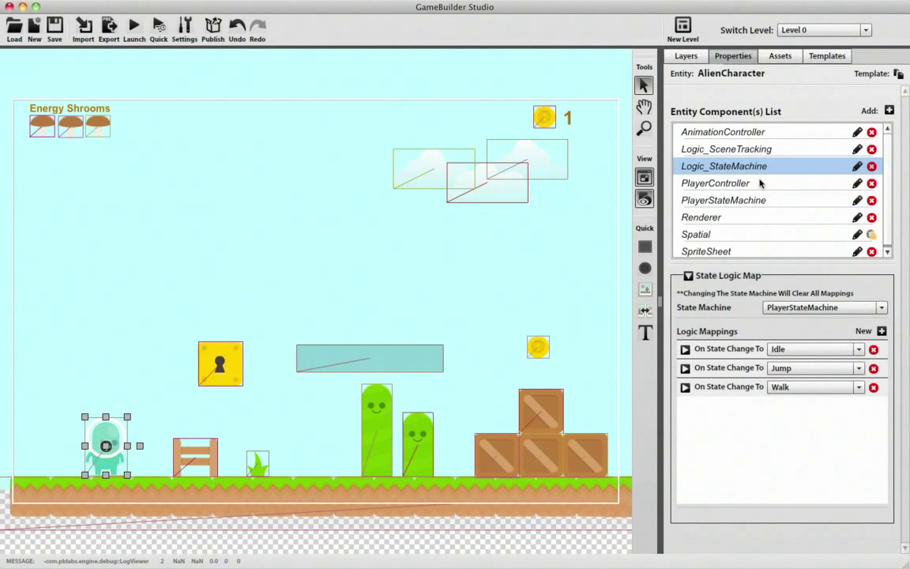
pyautogui.click(686, 349)
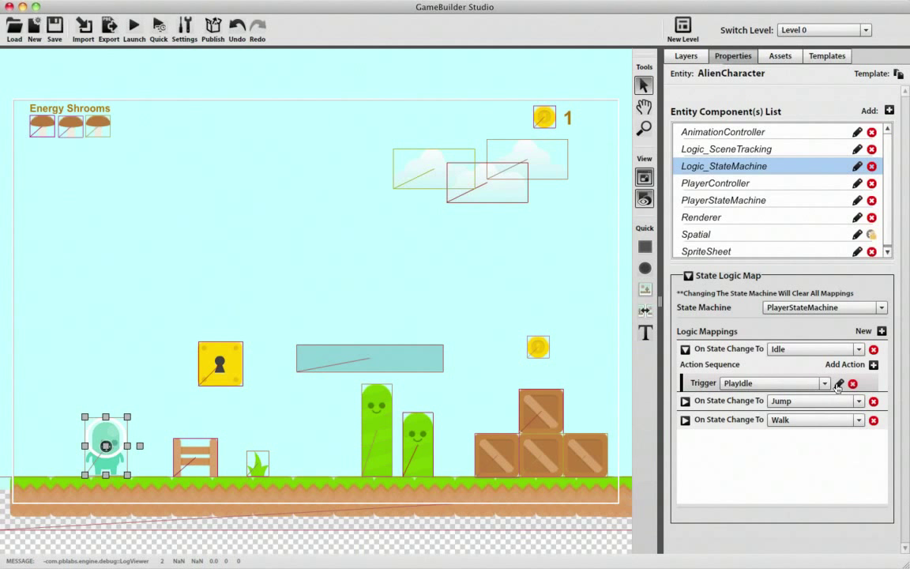
pyautogui.click(685, 401)
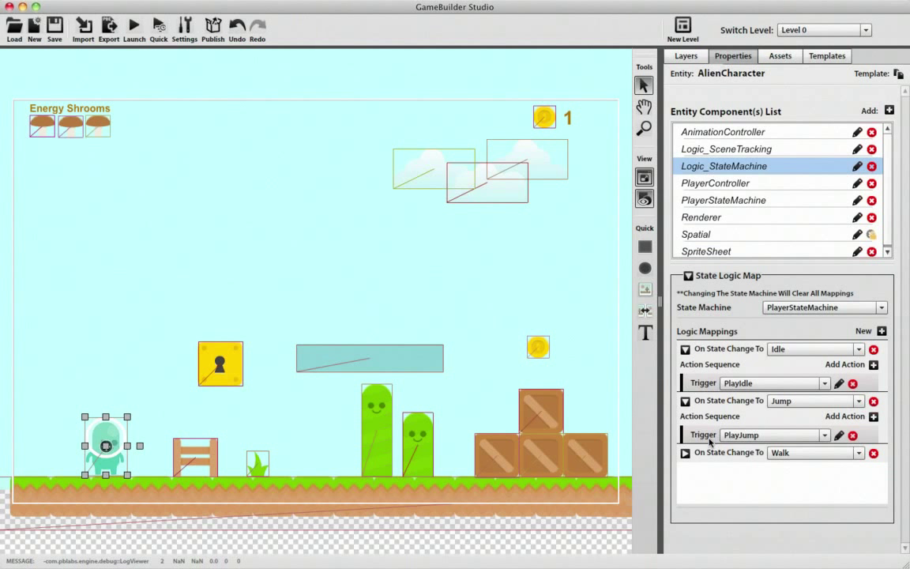
# Step: Inspect the trigger action of the alien's Logic_SceneTracking component and nudge the alien slightly up and to the left
pyautogui.click(739, 202)
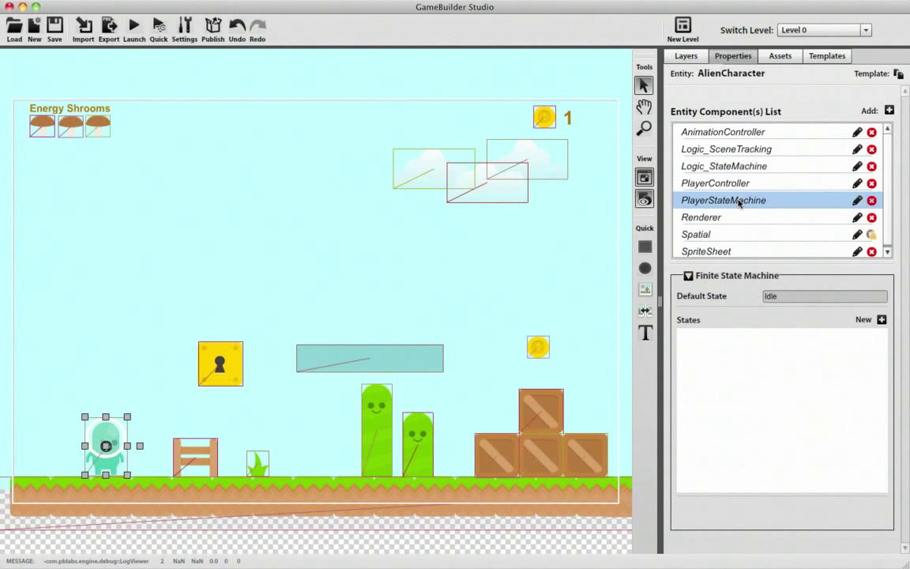
pyautogui.click(756, 151)
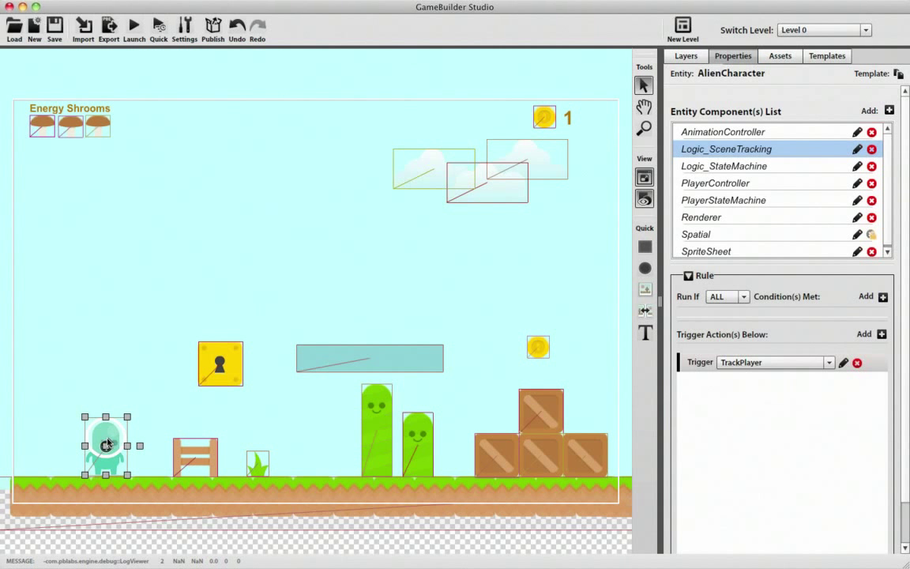
pyautogui.moveTo(108, 444)
pyautogui.mouseDown()
pyautogui.moveTo(270, 436)
pyautogui.moveTo(99, 440)
pyautogui.mouseUp()
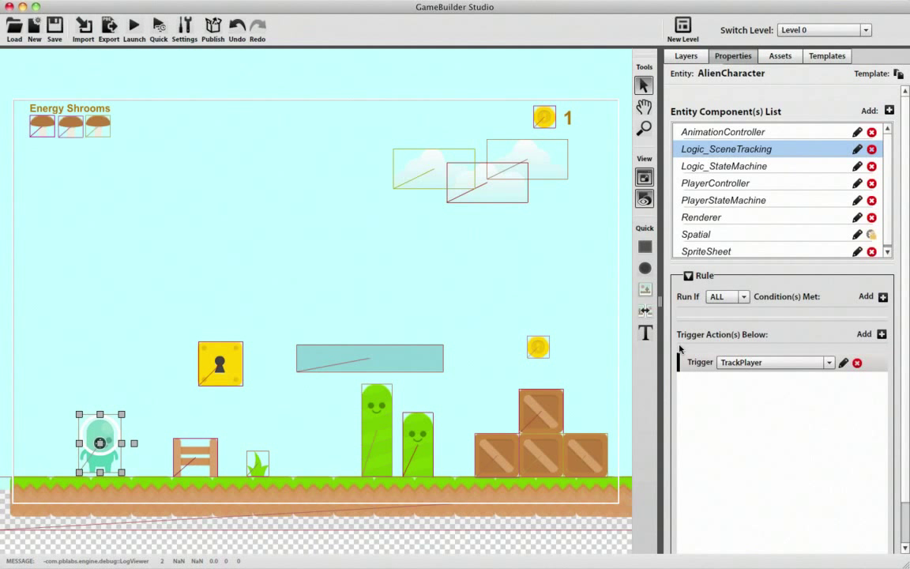
# Step: Examine the player states, user input controls and collision filtering of the alien's PlayerController component
pyautogui.click(754, 188)
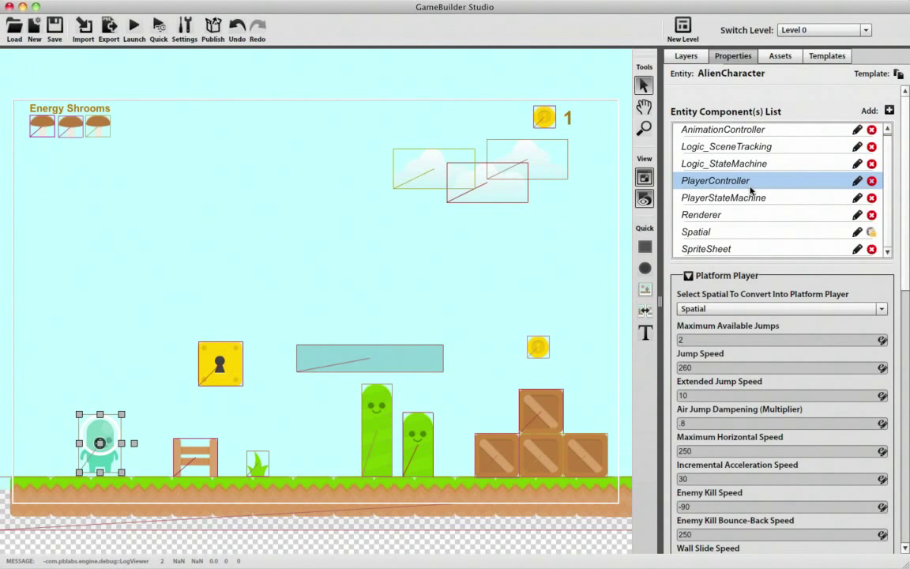
pyautogui.scroll(-1, 906, 282)
pyautogui.moveTo(906, 282); pyautogui.dragTo(900, 504)
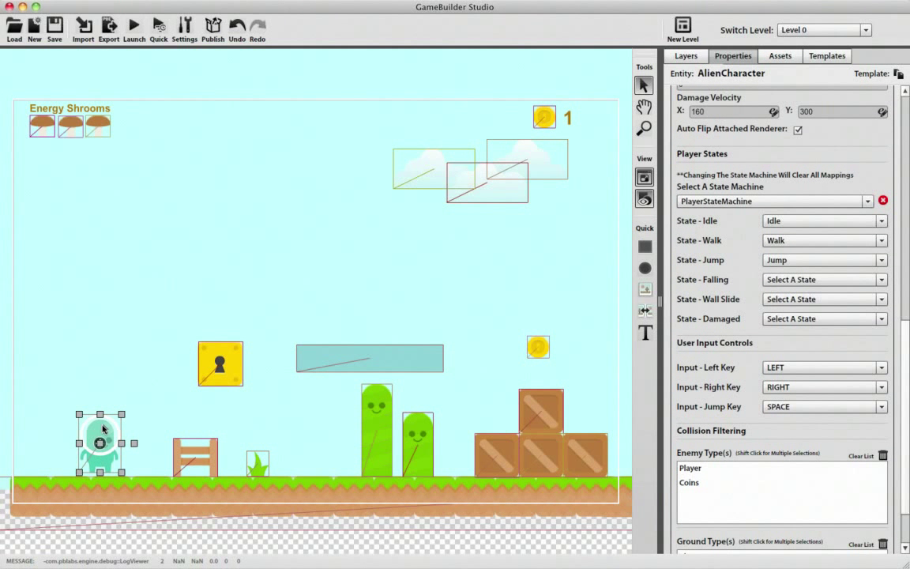
# Step: Examine the jump, speed and damage settings and the player state mappings of the alien's PlayerController component
pyautogui.moveTo(105, 428); pyautogui.dragTo(108, 432)
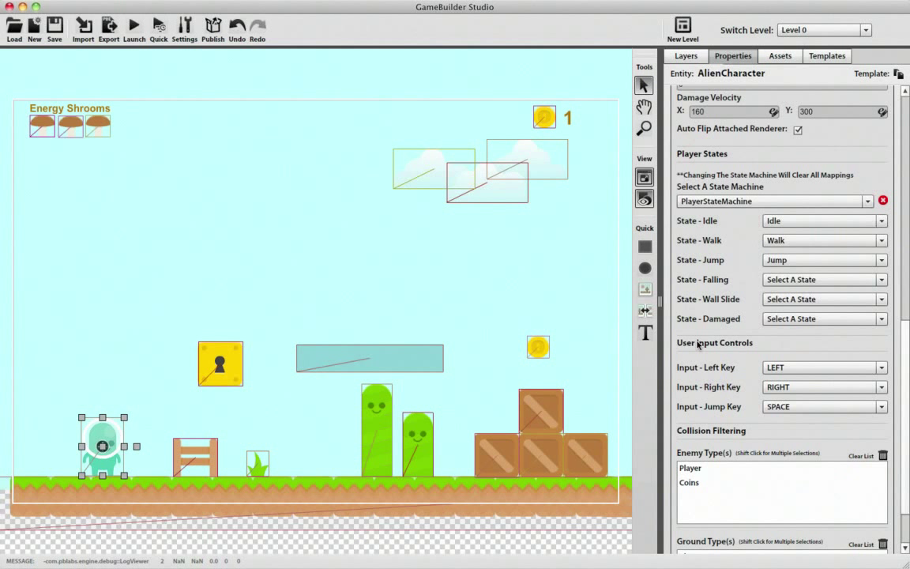
pyautogui.scroll(3, 901, 316)
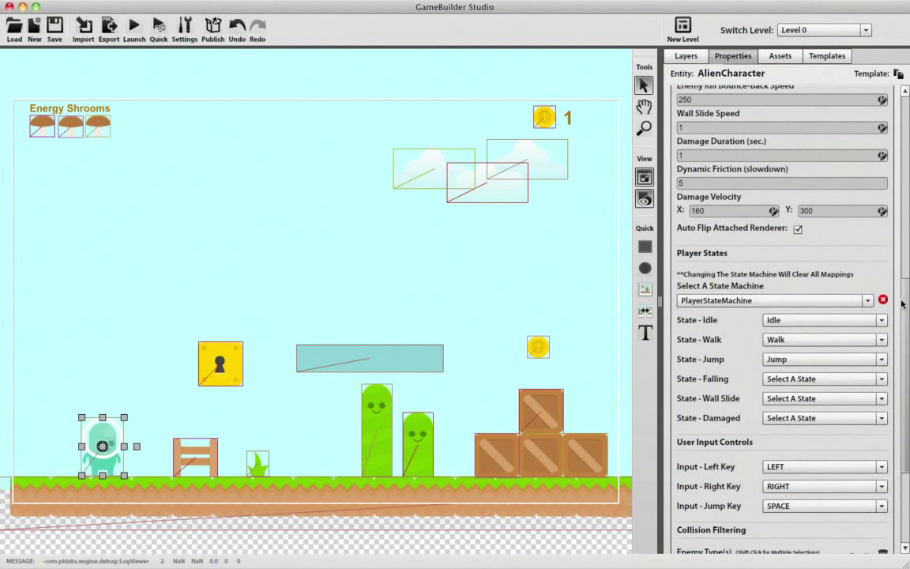
pyautogui.scroll(5, 901, 304)
pyautogui.scroll(-2, 883, 206)
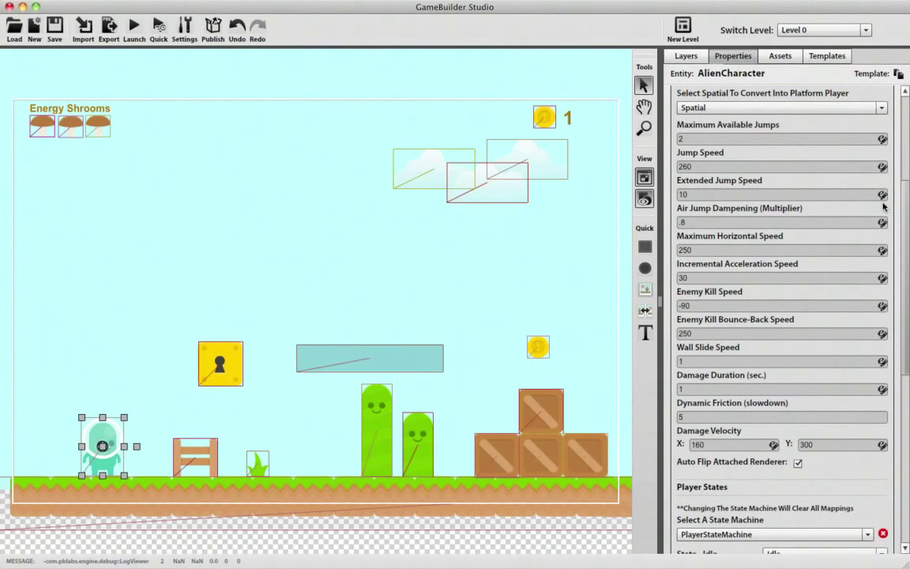
pyautogui.scroll(1, 883, 206)
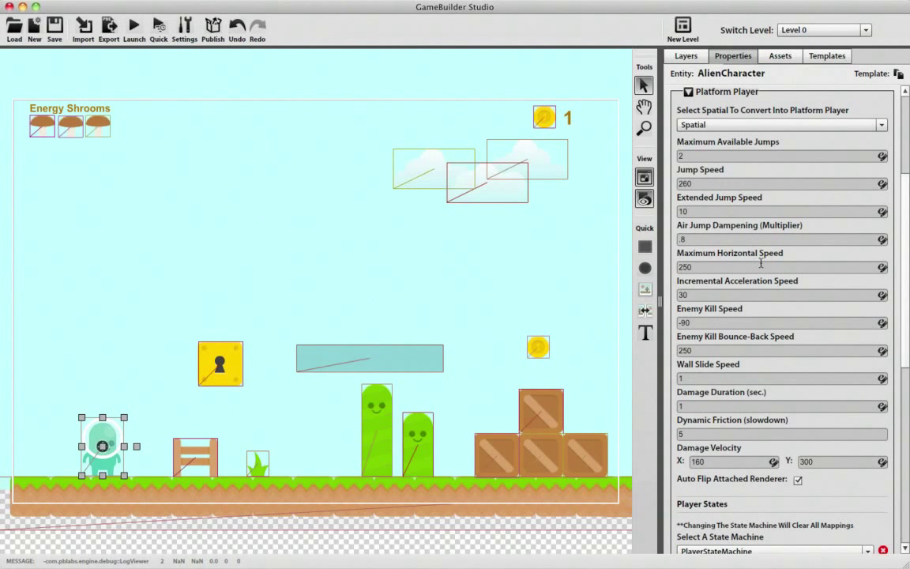
pyautogui.scroll(-3, 906, 276)
pyautogui.moveTo(905, 313); pyautogui.dragTo(908, 323)
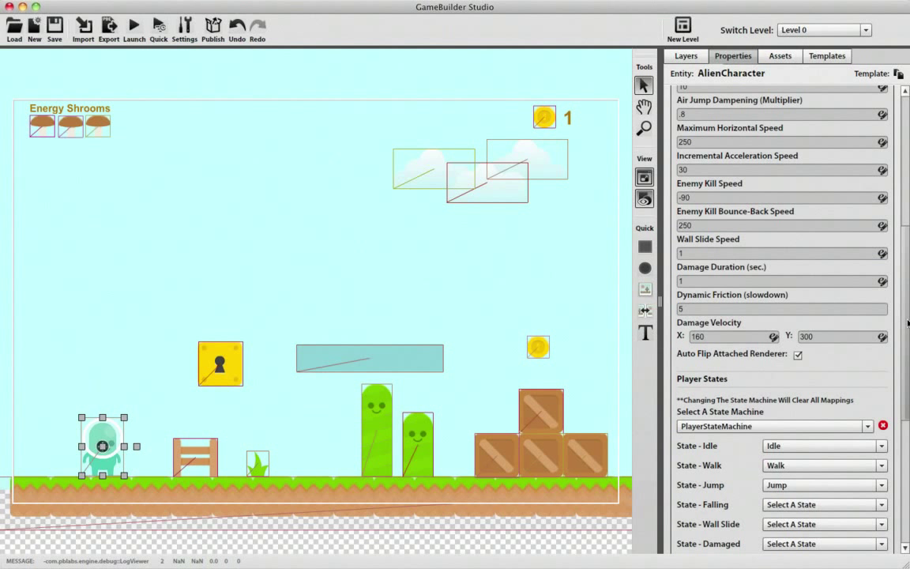
pyautogui.scroll(-3, 907, 323)
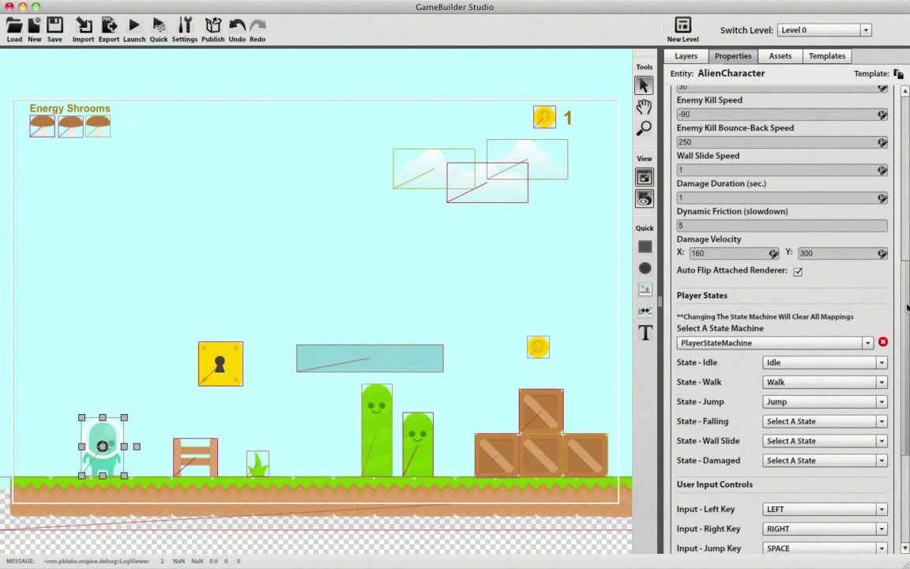
pyautogui.scroll(-3, 741, 305)
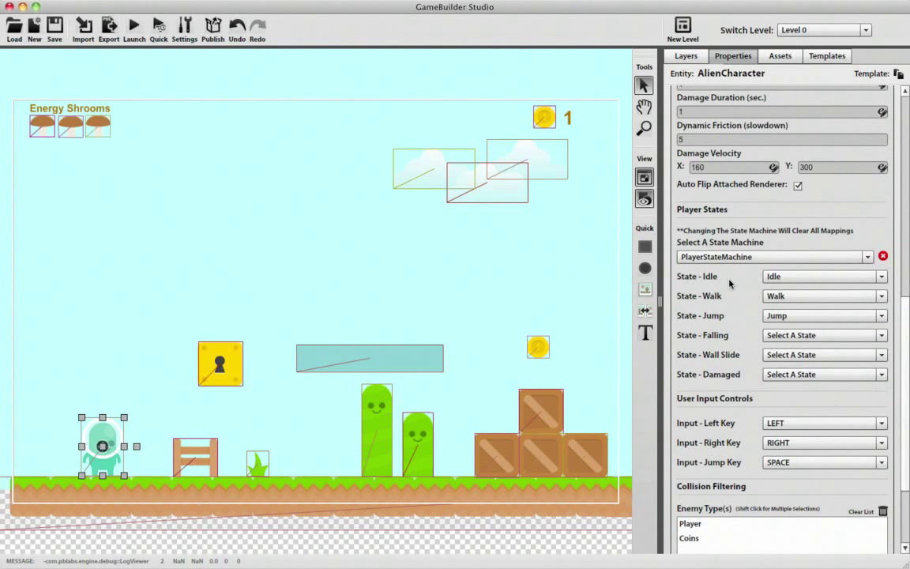
# Step: Examine the state machine choices and the enemy and ground type filtering of the alien's PlayerController, shifting the alien slightly right towards the bench
pyautogui.moveTo(103, 440); pyautogui.dragTo(123, 433)
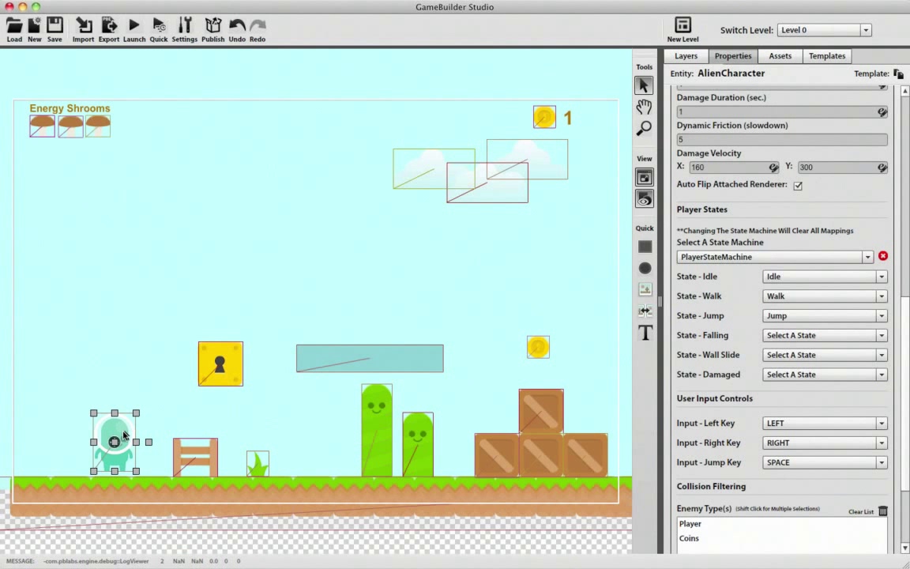
pyautogui.click(762, 257)
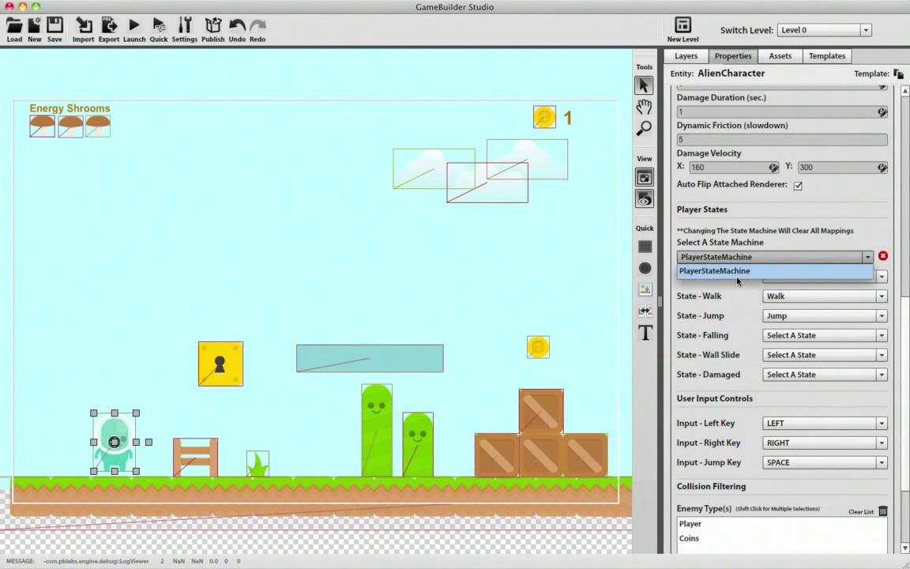
pyautogui.click(780, 271)
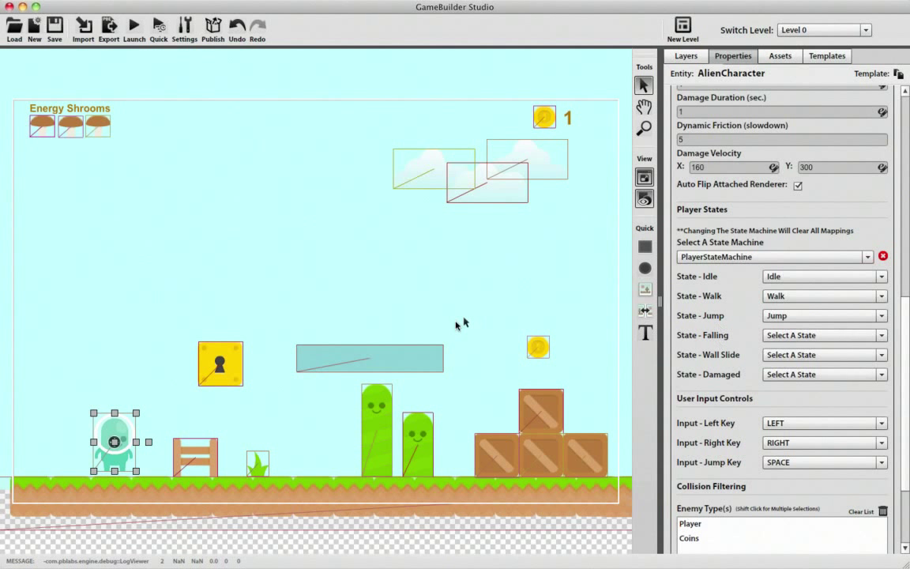
pyautogui.moveTo(116, 455); pyautogui.dragTo(141, 459)
pyautogui.scroll(-4, 766, 312)
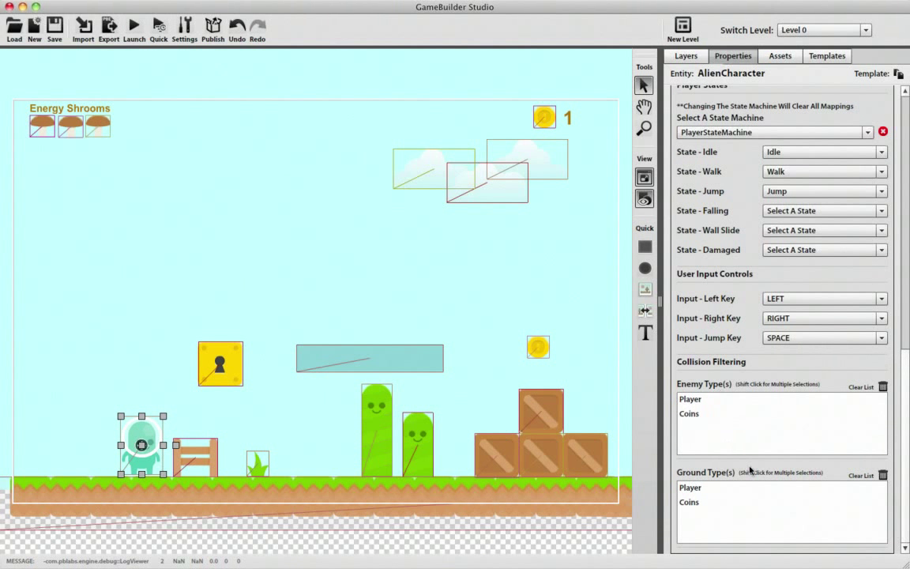
pyautogui.scroll(10, 898, 268)
pyautogui.scroll(7, 899, 241)
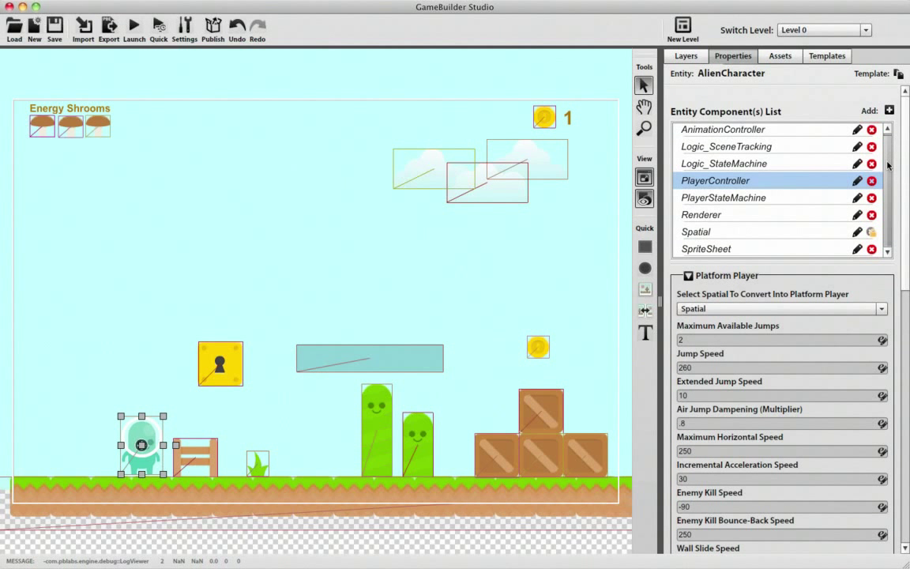
pyautogui.scroll(1, 799, 150)
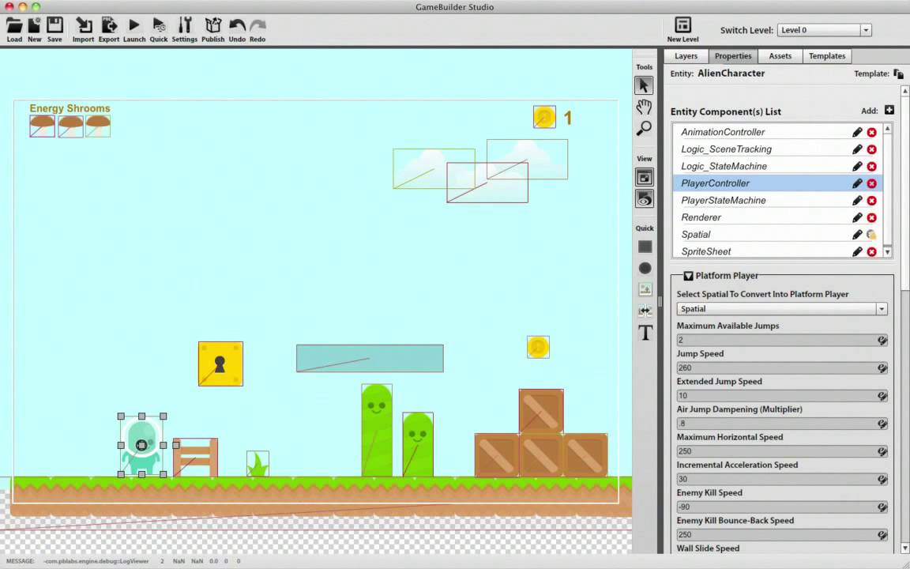
# Step: Move the alien towards the left edge of the scene and shift the yellow LockBlock slightly left
pyautogui.moveTo(141, 445); pyautogui.dragTo(75, 446)
pyautogui.click(220, 363)
pyautogui.moveTo(220, 364); pyautogui.dragTo(208, 364)
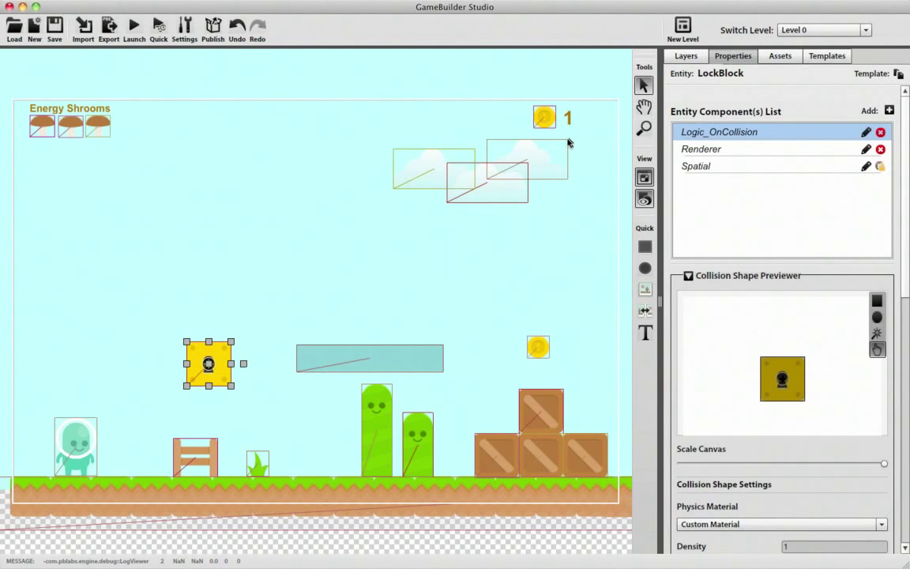
# Step: Display the level's layers and collapse Scene Layer - 0 and Scene Container - 1
pyautogui.click(685, 56)
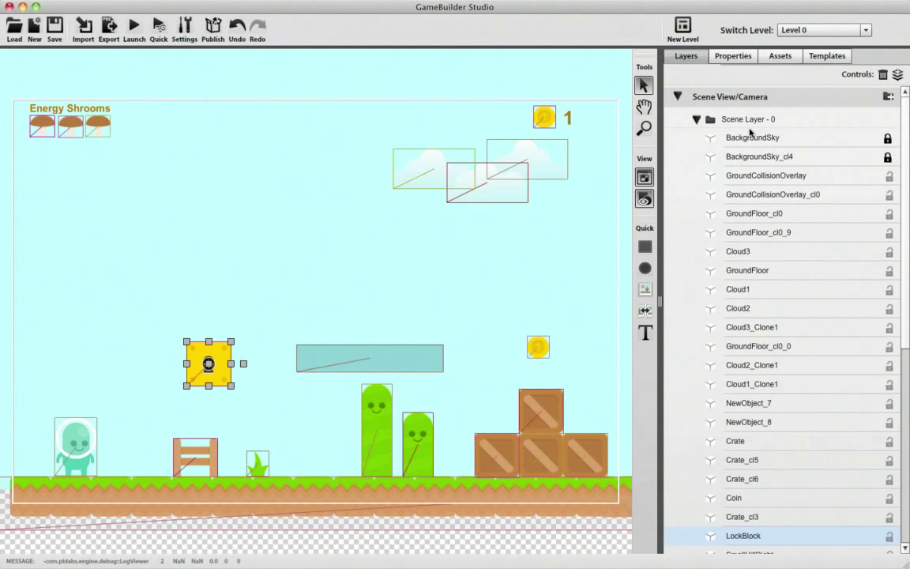
pyautogui.click(697, 120)
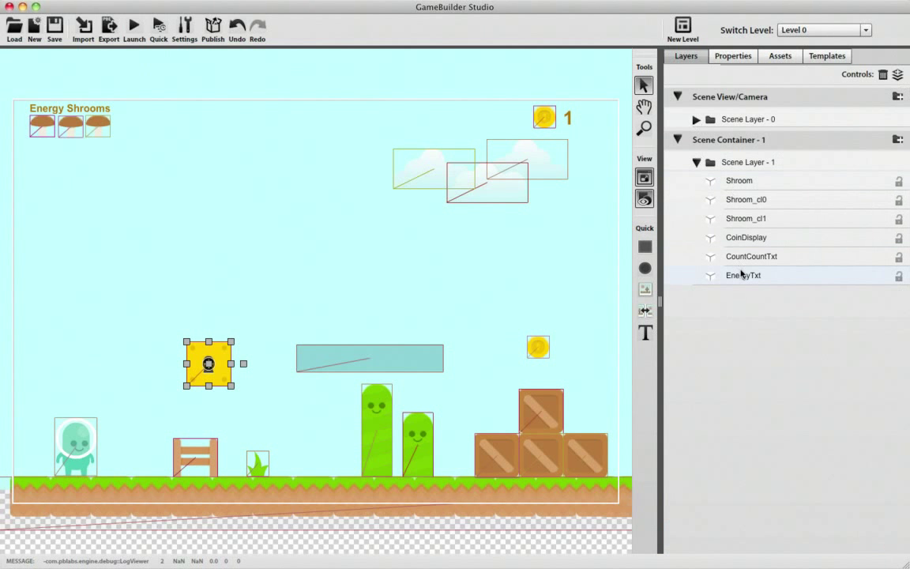
pyautogui.click(676, 140)
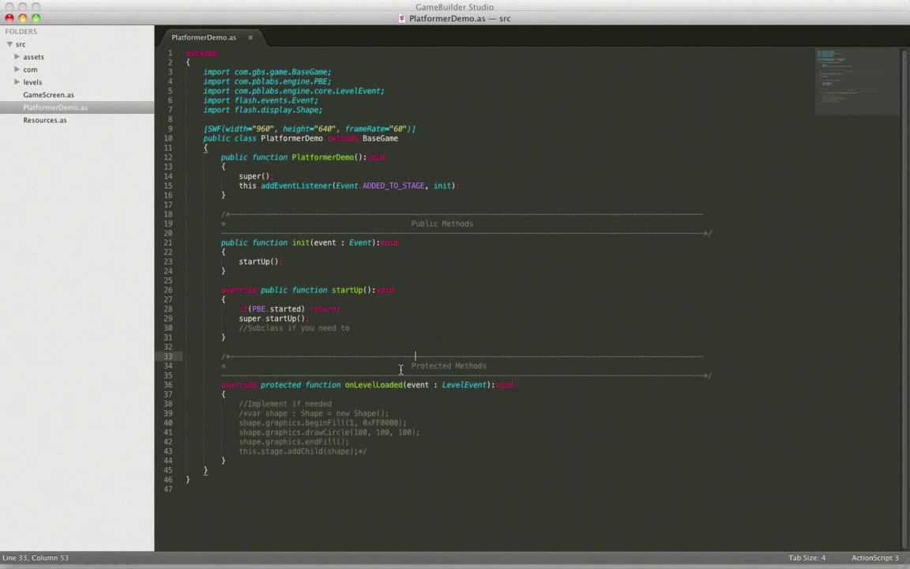
# Step: In the code editor, try to start a PBE call on a new line below the commented shape code in onLevelLoaded of PlatformerDemo.as
pyautogui.click(385, 451)
pyautogui.press('Return')
pyautogui.press('Return')
pyautogui.write('PBE.')
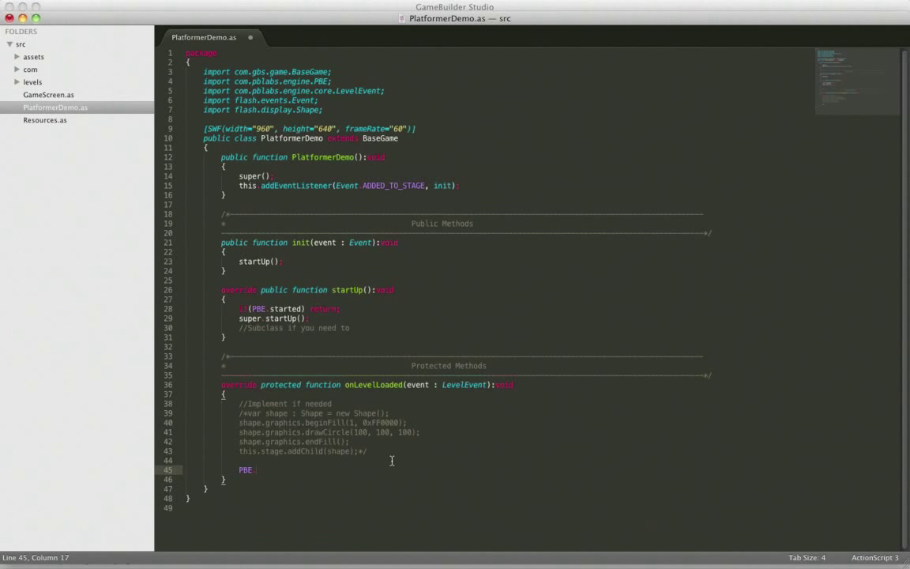
pyautogui.write('ookUp')
pyautogui.press('BackSpace')
pyautogui.press('BackSpace')
pyautogui.press('BackSpace')
pyautogui.press('BackSpace')
pyautogui.press('BackSpace')
pyautogui.write('oo')
pyautogui.press('BackSpace')
pyautogui.press('BackSpace')
pyautogui.press('BackSpace')
pyautogui.press('BackSpace')
pyautogui.press('BackSpace')
pyautogui.press('BackSpace')
pyautogui.press('BackSpace')
# Step: Uncomment the five lines of circle shape code in onLevelLoaded and save PlatformerDemo.as
pyautogui.moveTo(239, 413); pyautogui.dragTo(287, 423)
pyautogui.moveTo(364, 447); pyautogui.dragTo(399, 455)
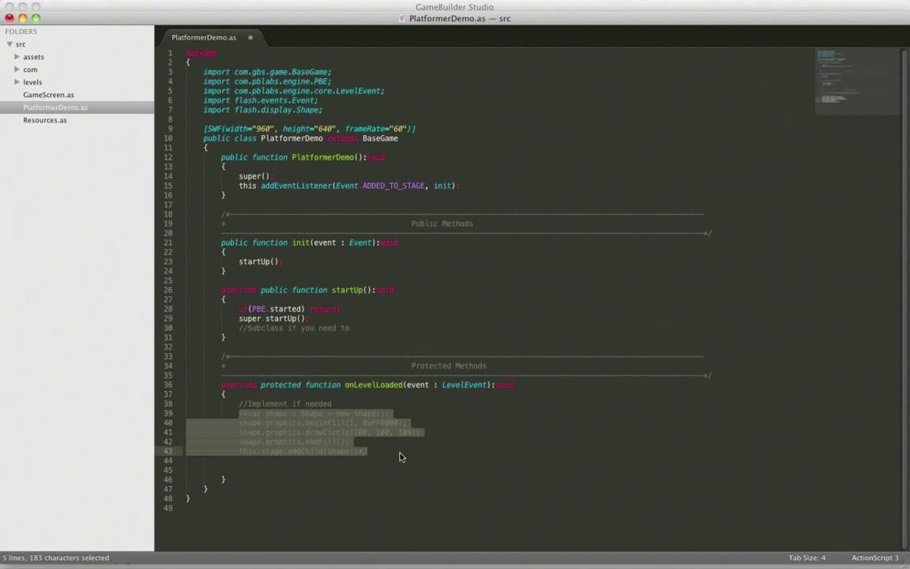
pyautogui.click(399, 455)
pyautogui.press('BackSpace')
pyautogui.press('BackSpace')
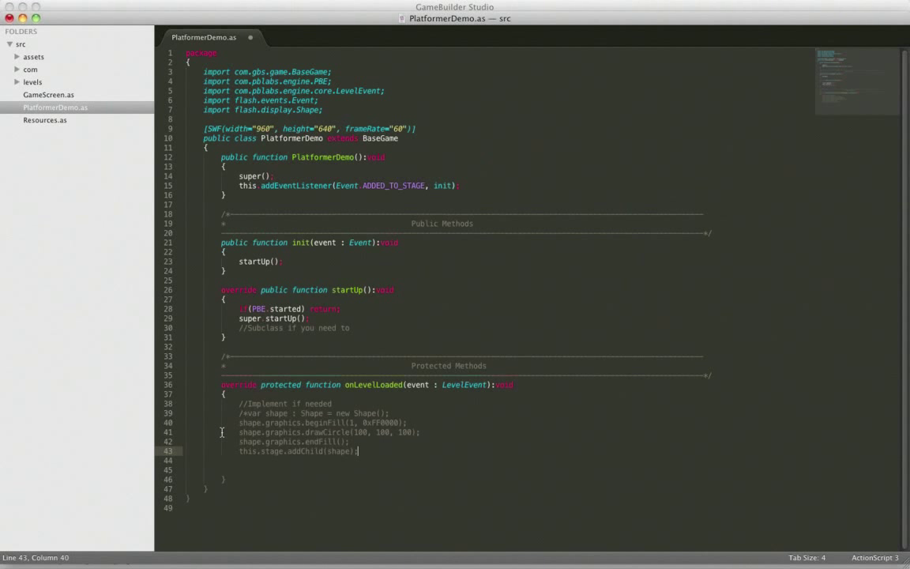
pyautogui.click(248, 413)
pyautogui.press('BackSpace')
pyautogui.press('BackSpace')
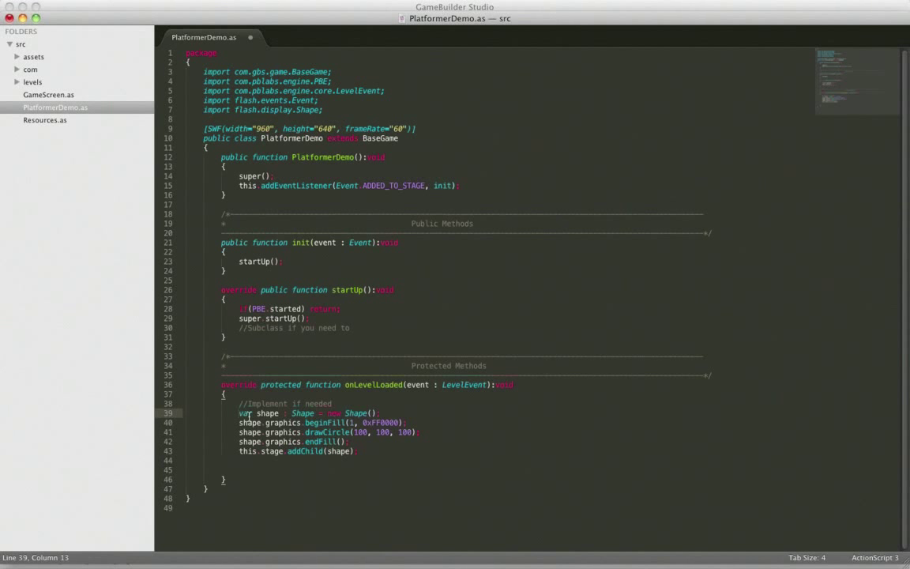
pyautogui.press('super+s')
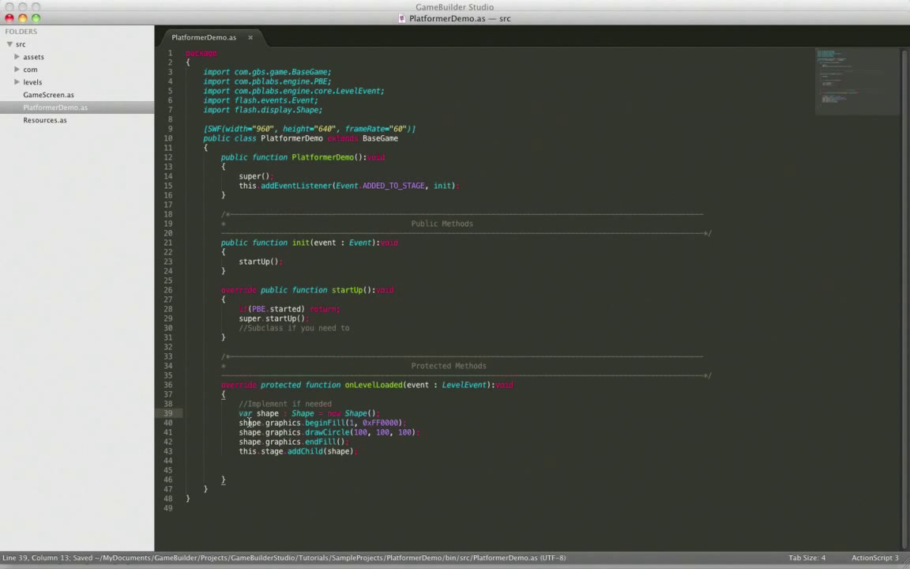
# Step: Switch to Finder and examine the project's bin folder, including the src files and the level0.pbelevel file in levels
pyautogui.press('super+Tab')
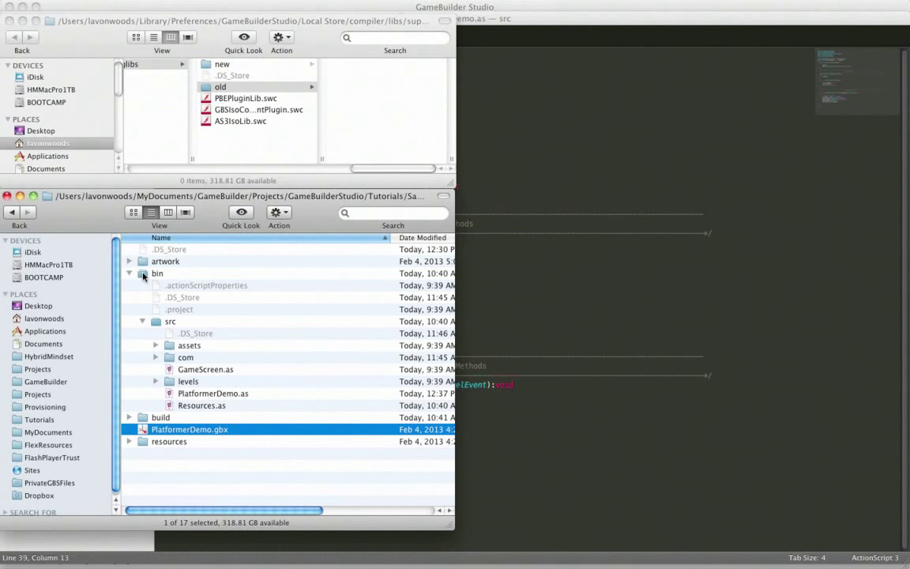
pyautogui.doubleClick(152, 273)
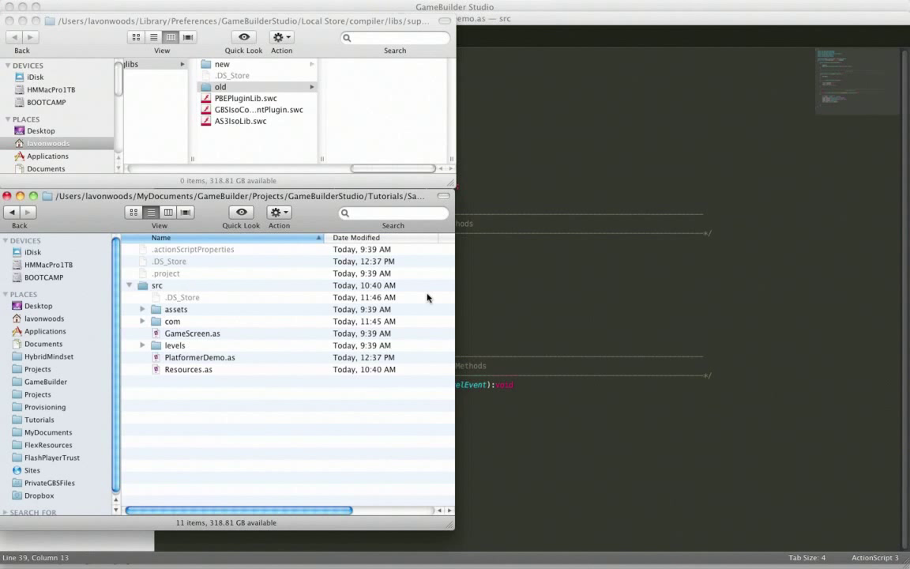
pyautogui.click(150, 285)
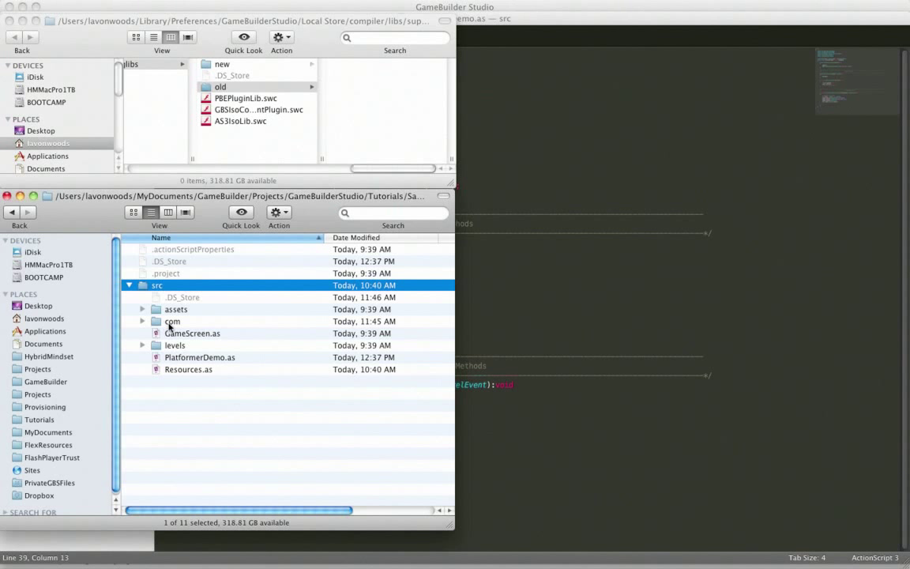
pyautogui.click(172, 322)
pyautogui.click(172, 334)
pyautogui.click(172, 345)
pyautogui.press('Right')
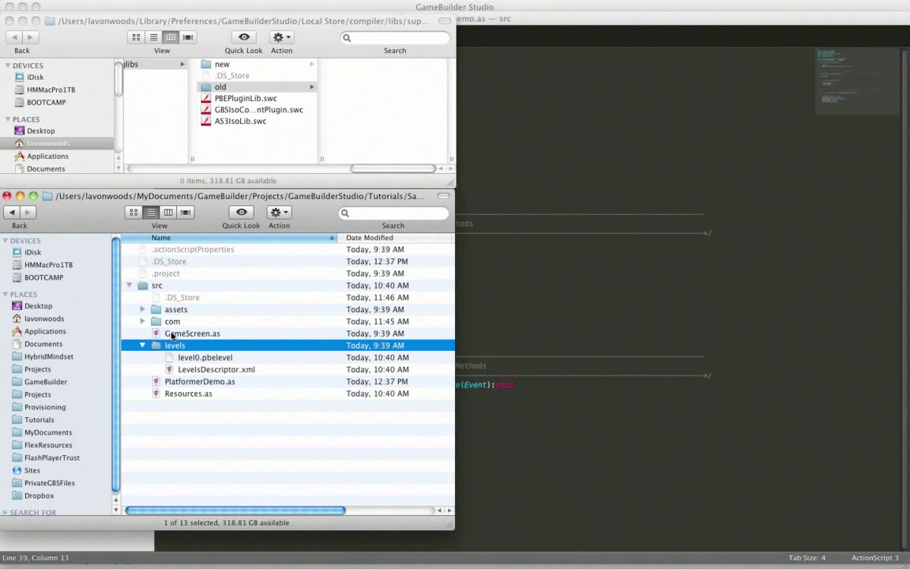
pyautogui.click(222, 358)
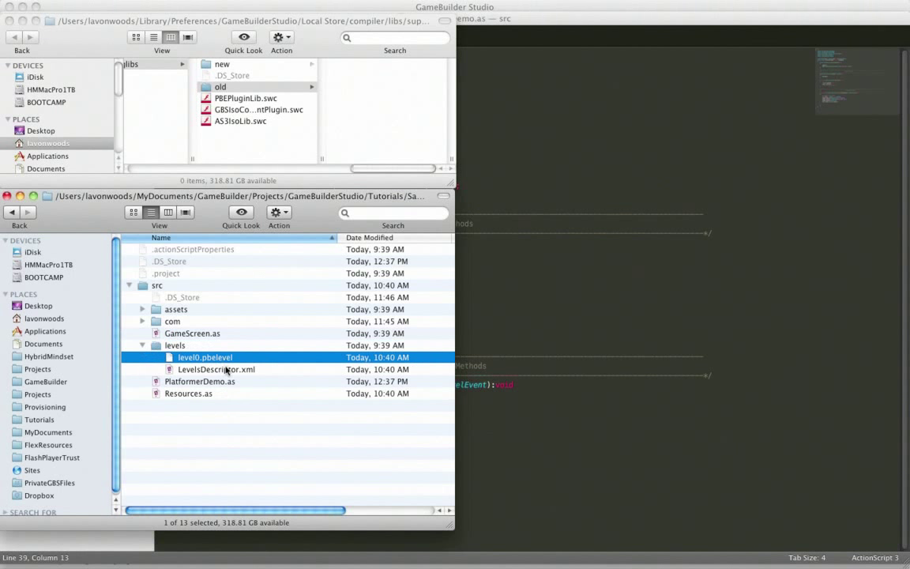
# Step: Open PlatformerDemo.as from the src folder and highlight the Shape declaration and the this.stage.addChild(shape) line
pyautogui.click(143, 346)
pyautogui.click(190, 359)
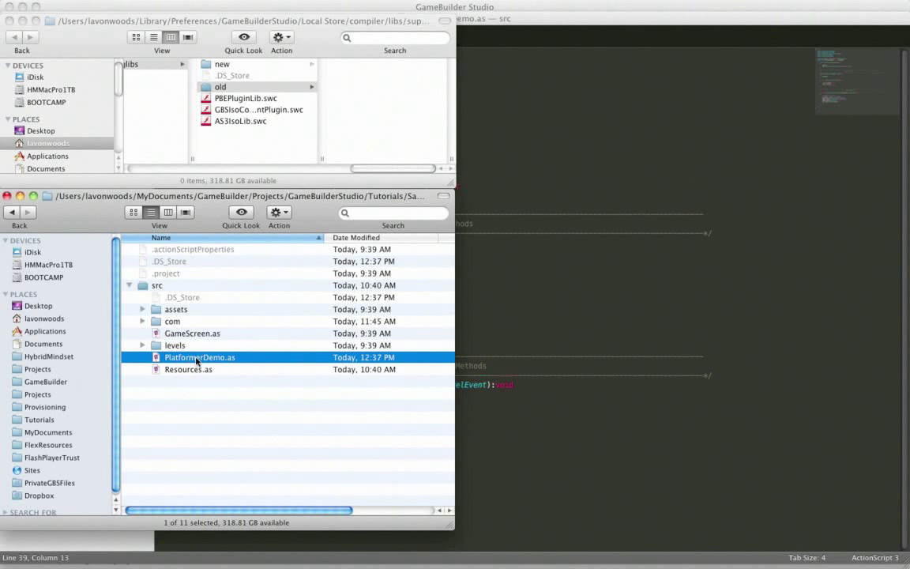
pyautogui.doubleClick(191, 360)
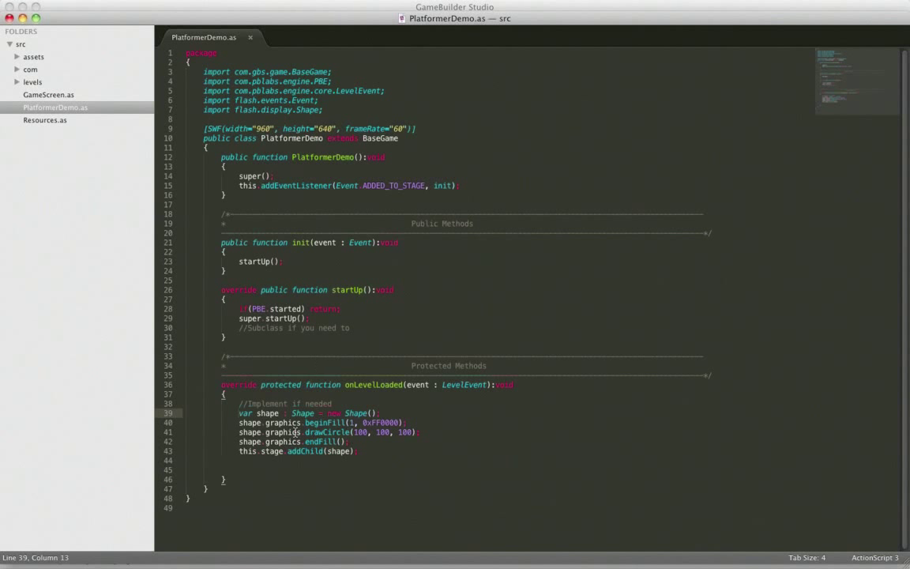
pyautogui.moveTo(239, 413); pyautogui.dragTo(387, 415)
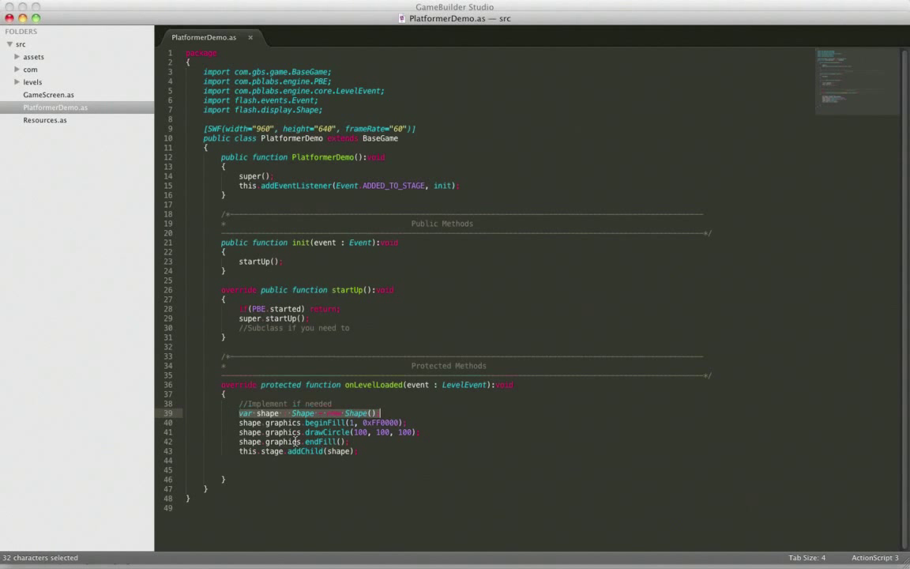
pyautogui.moveTo(239, 451); pyautogui.dragTo(418, 455)
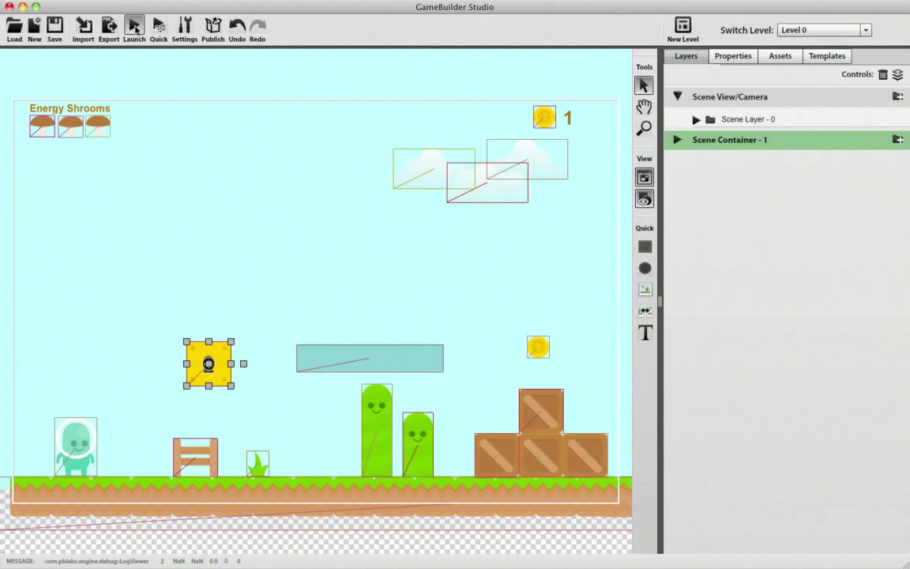
# Step: Test-launch the game from GameBuilder Studio and return to the blank line below the addChild call in PlatformerDemo.as
pyautogui.click(135, 28)
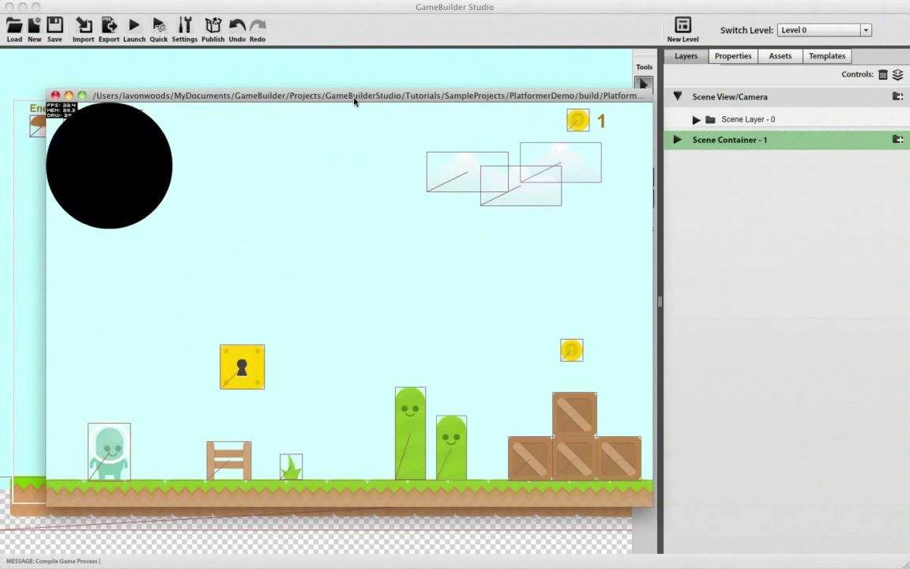
pyautogui.moveTo(355, 97); pyautogui.dragTo(323, 107)
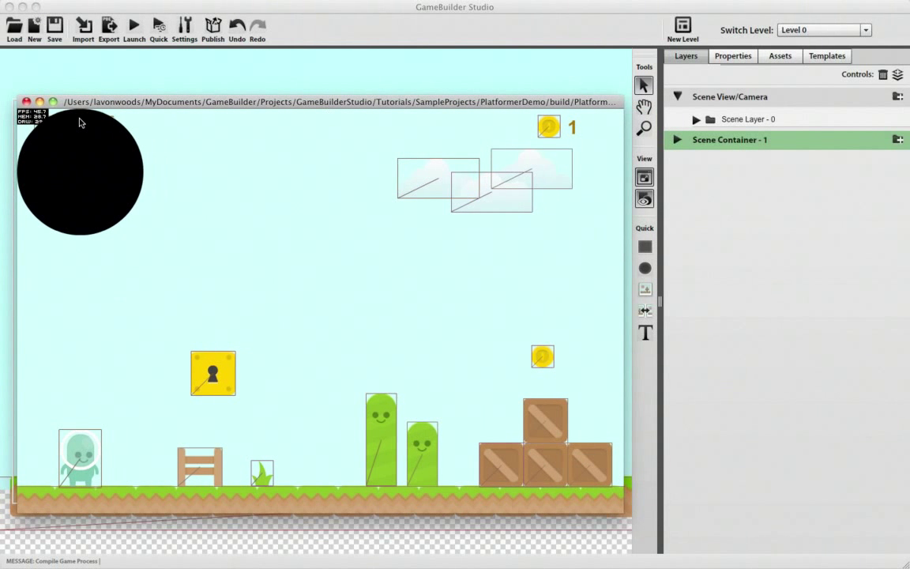
pyautogui.click(26, 101)
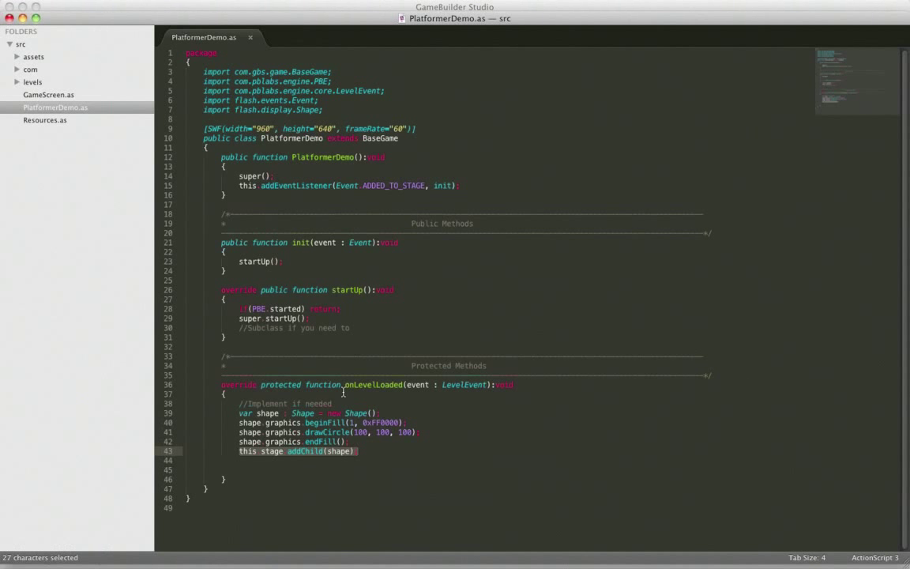
pyautogui.click(296, 461)
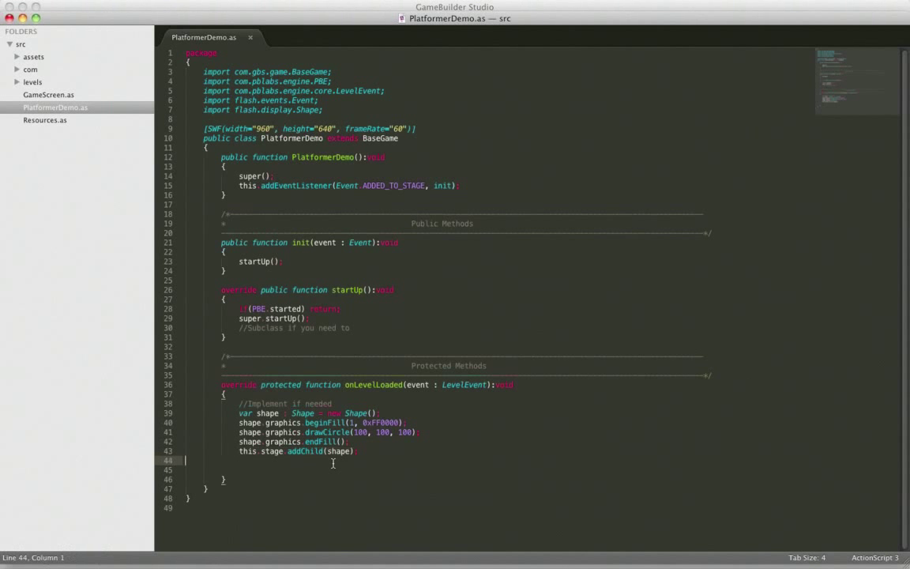
# Step: Open GameScreen.as, highlight its imports and class code, and go back to the startUp function in PlatformerDemo.as
pyautogui.doubleClick(37, 95)
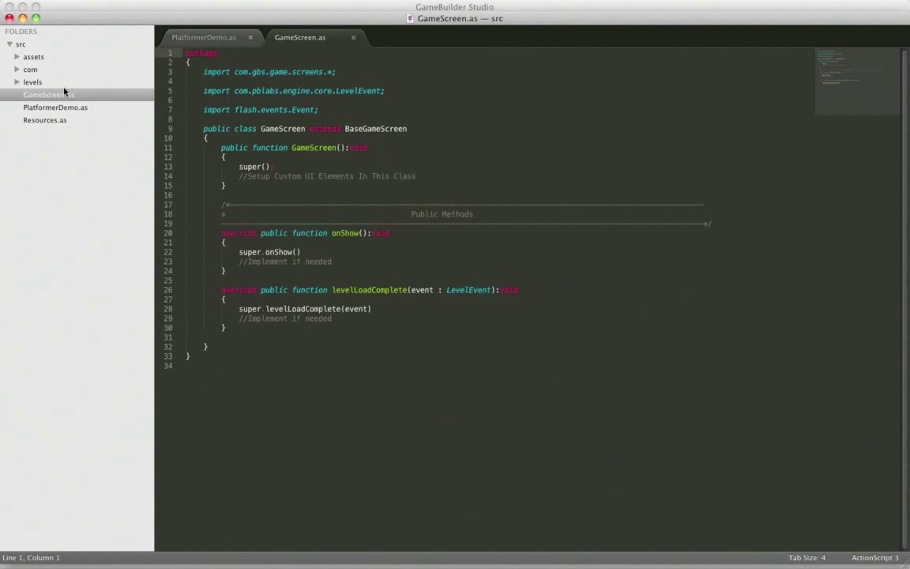
pyautogui.moveTo(185, 101); pyautogui.dragTo(203, 72)
pyautogui.keyDown('shift'); pyautogui.moveTo(331, 357); pyautogui.dragTo(330, 347); pyautogui.keyUp('shift')
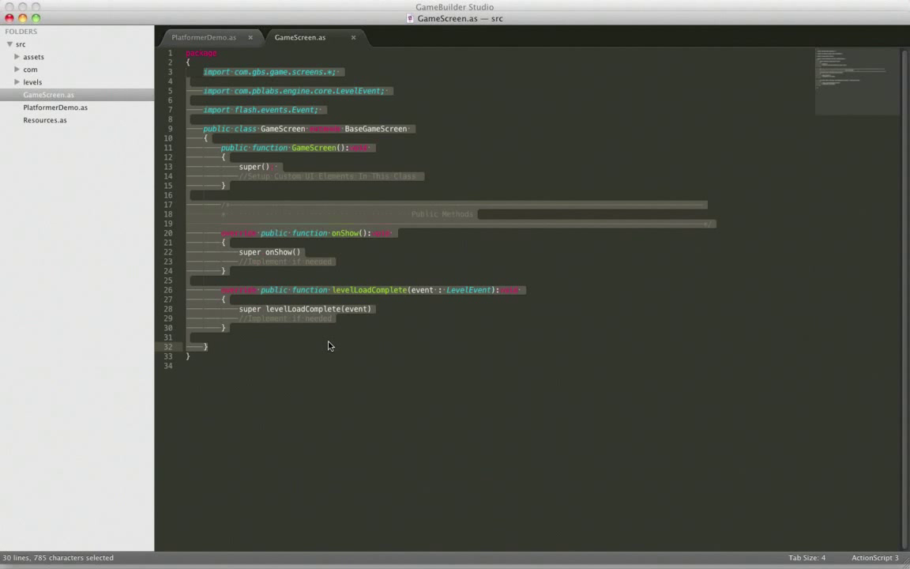
pyautogui.click(32, 109)
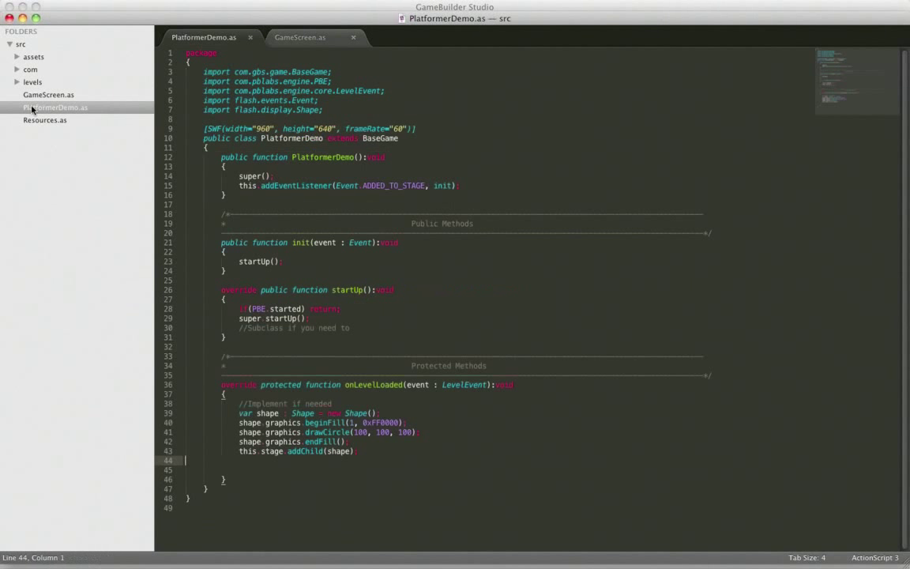
pyautogui.click(311, 309)
pyautogui.click(312, 317)
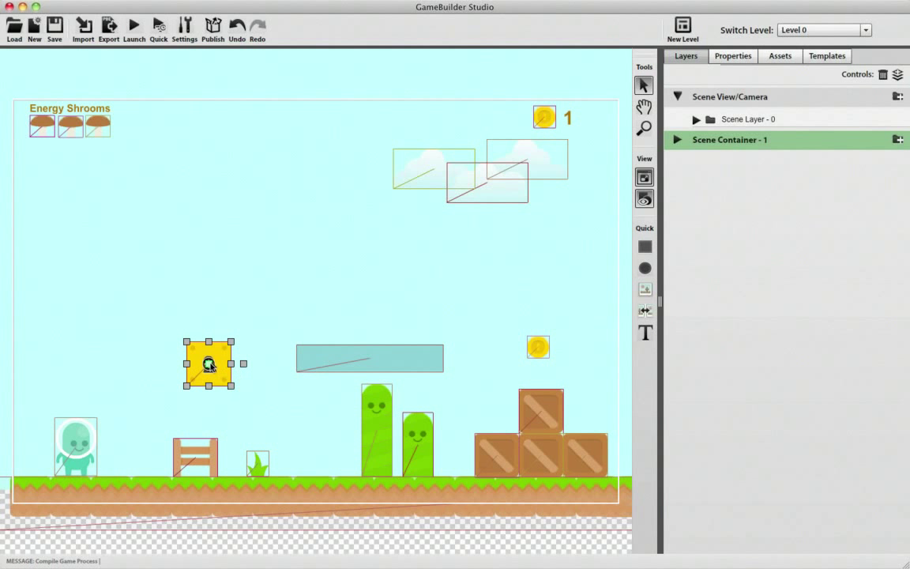
# Step: Switch to GameBuilder Studio and move the yellow lock block slightly down and to the left in the scene
pyautogui.moveTo(207, 361)
pyautogui.mouseDown()
pyautogui.moveTo(335, 270)
pyautogui.moveTo(205, 373)
pyautogui.mouseUp()
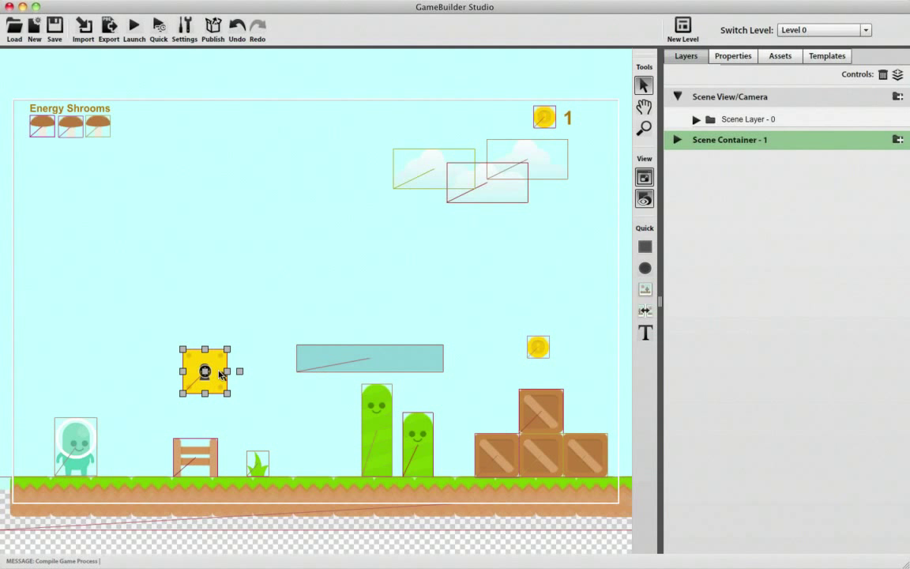
pyautogui.press('Left')
pyautogui.press('Left')
pyautogui.press('Left')
pyautogui.press('Left')
pyautogui.press('Left')
pyautogui.press('Left')
pyautogui.press('Left')
pyautogui.press('Left')
pyautogui.press('Left')
pyautogui.press('Left')
pyautogui.press('Left')
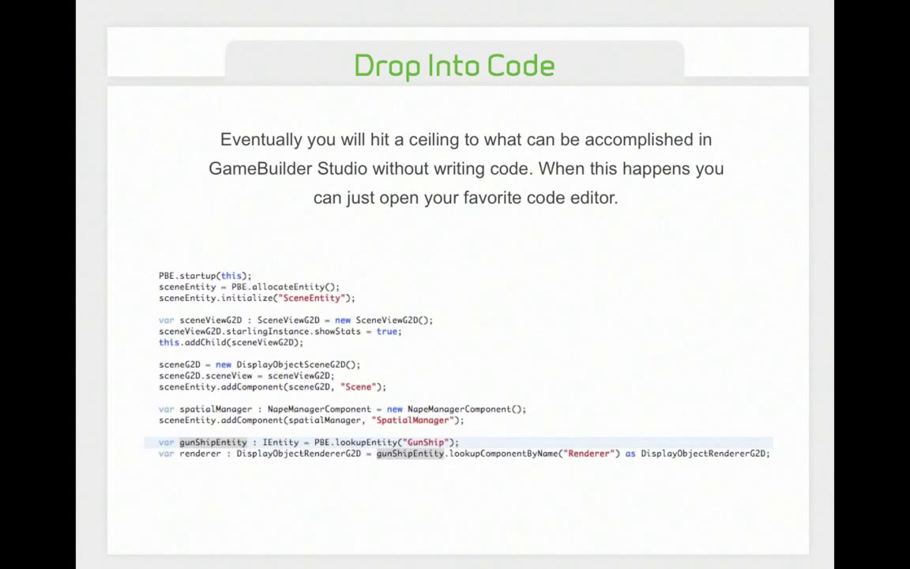
pyautogui.press('Right')
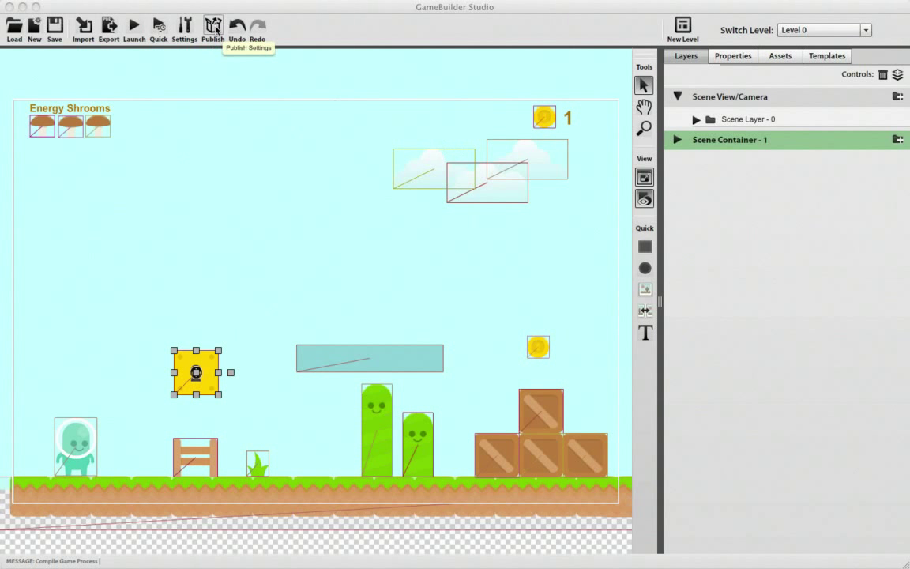
# Step: Open the publish settings, choose the Web platform and examine its destination and output options
pyautogui.click(213, 29)
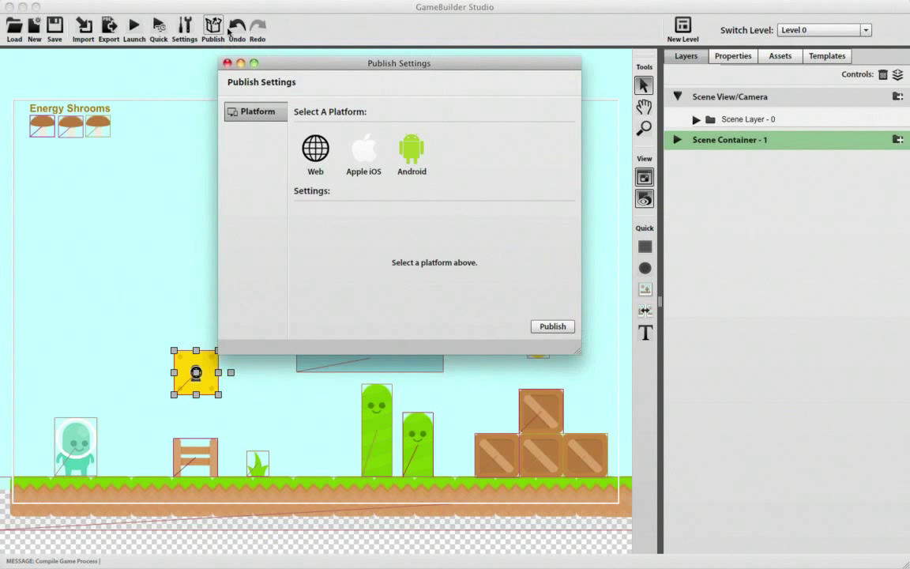
pyautogui.moveTo(355, 63); pyautogui.dragTo(271, 62)
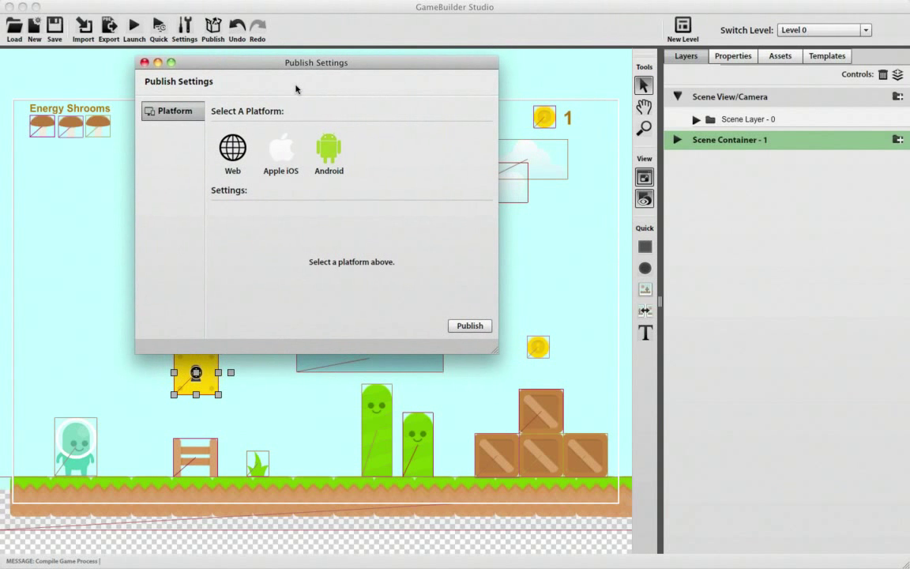
pyautogui.moveTo(497, 357); pyautogui.dragTo(512, 378)
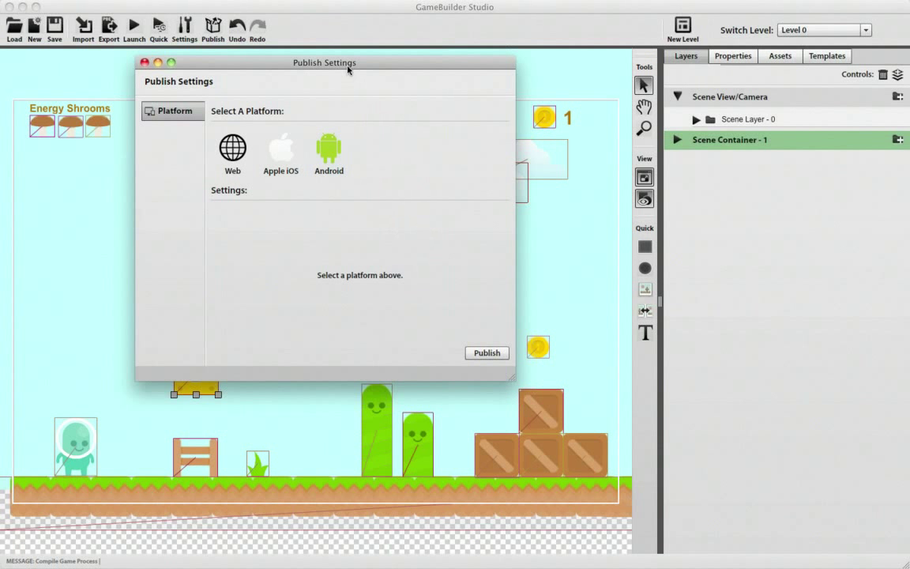
pyautogui.moveTo(347, 69); pyautogui.dragTo(342, 120)
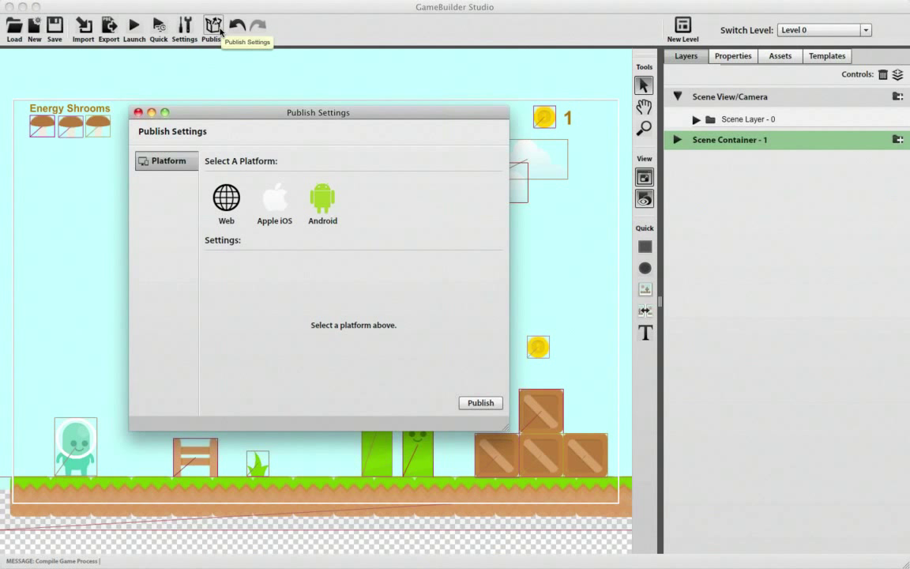
pyautogui.click(227, 213)
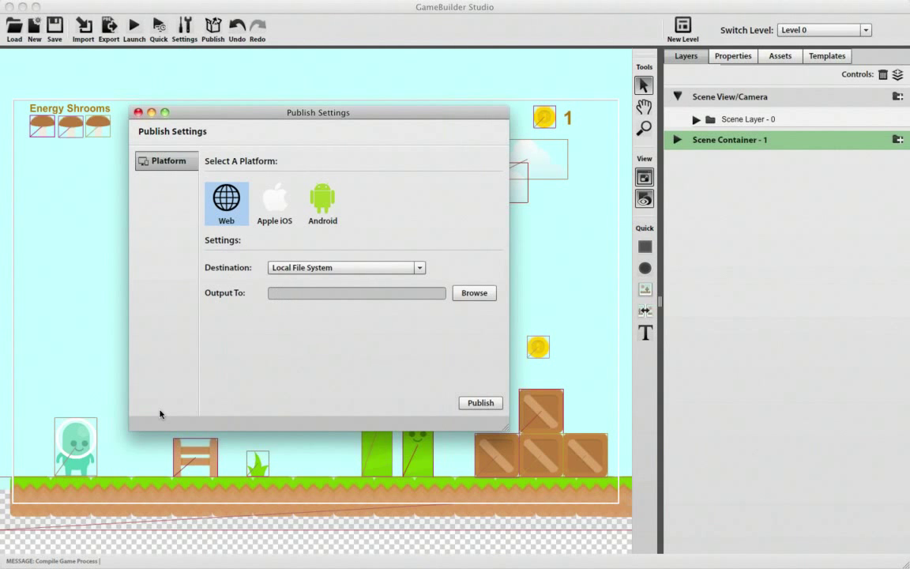
pyautogui.moveTo(177, 111); pyautogui.dragTo(421, 141)
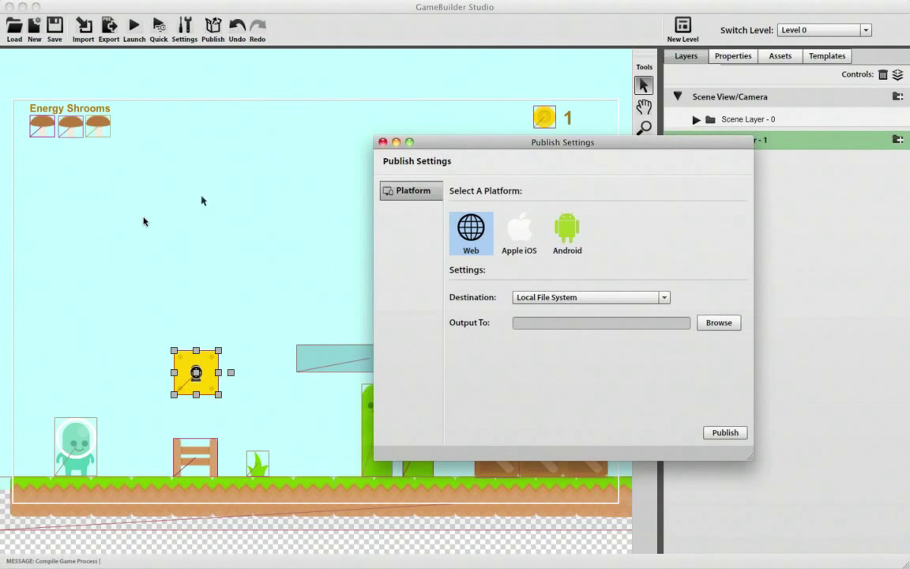
pyautogui.moveTo(545, 150); pyautogui.dragTo(274, 126)
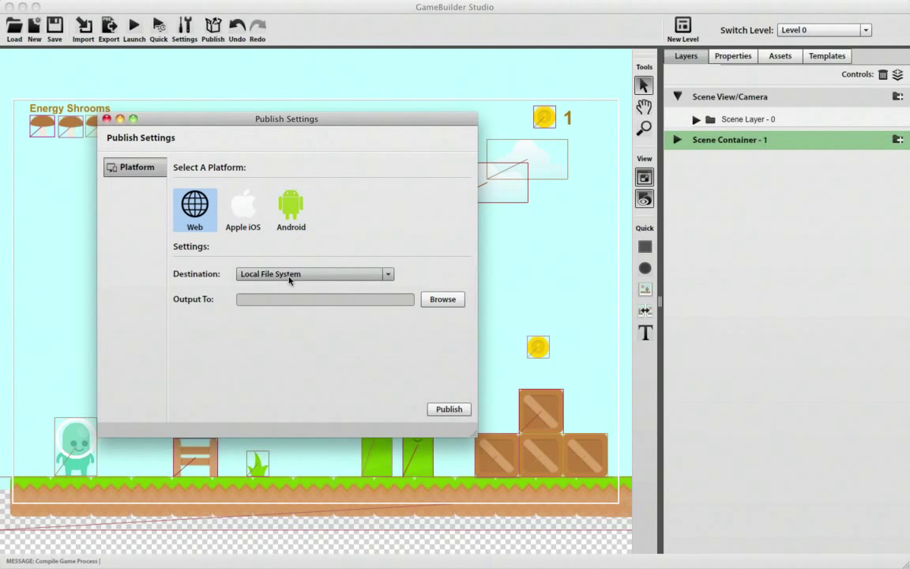
pyautogui.click(278, 300)
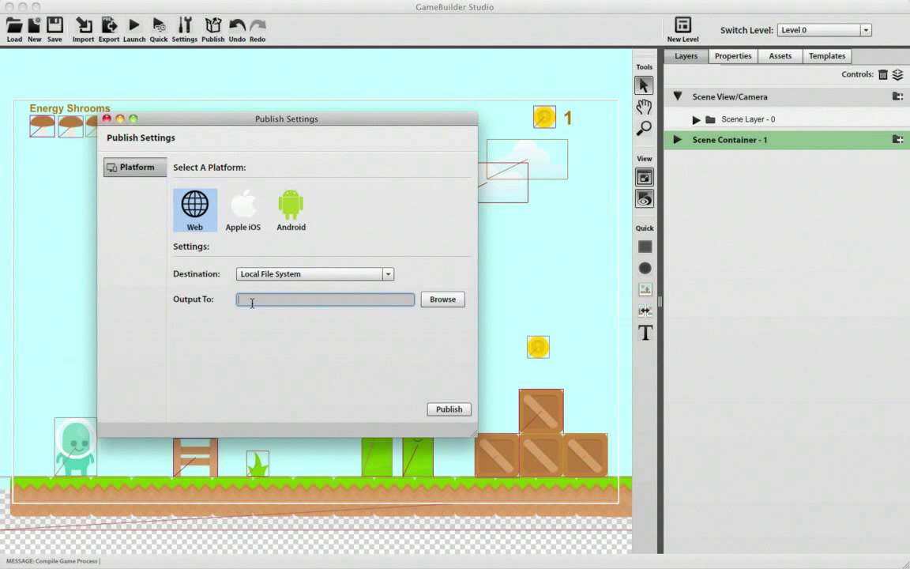
# Step: Choose the Apple iOS platform, enlarge the publish settings window and examine the certificate and provisioning file settings
pyautogui.click(247, 208)
pyautogui.moveTo(286, 117); pyautogui.dragTo(286, 76)
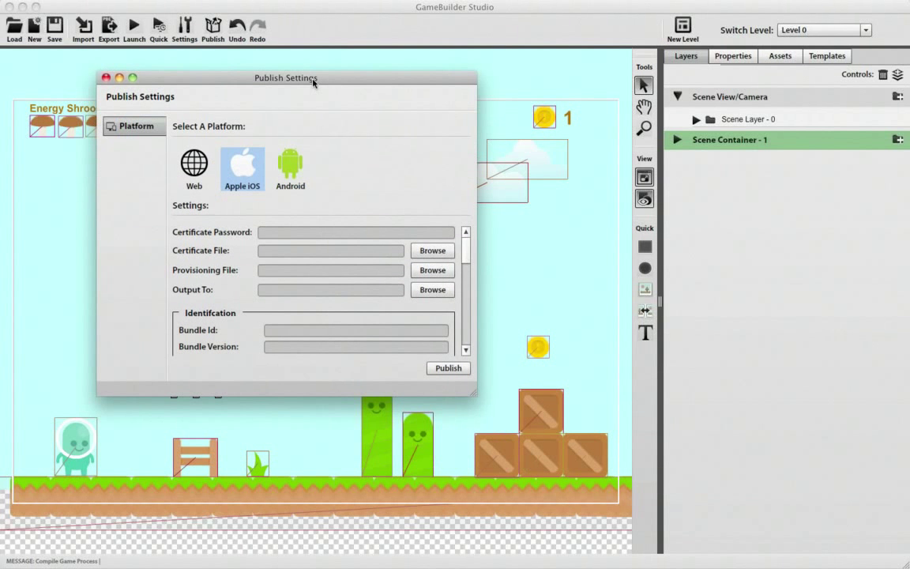
pyautogui.moveTo(475, 399); pyautogui.dragTo(557, 550)
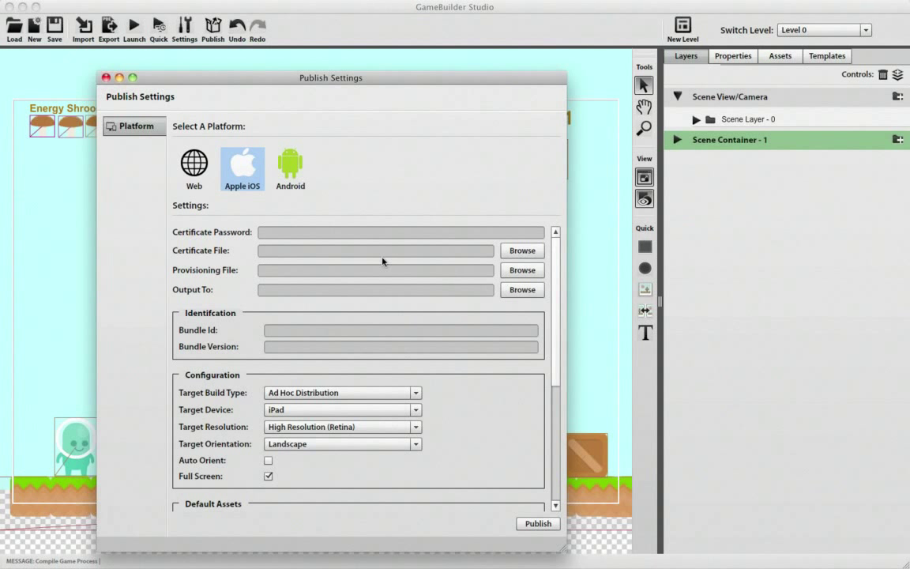
pyautogui.click(510, 252)
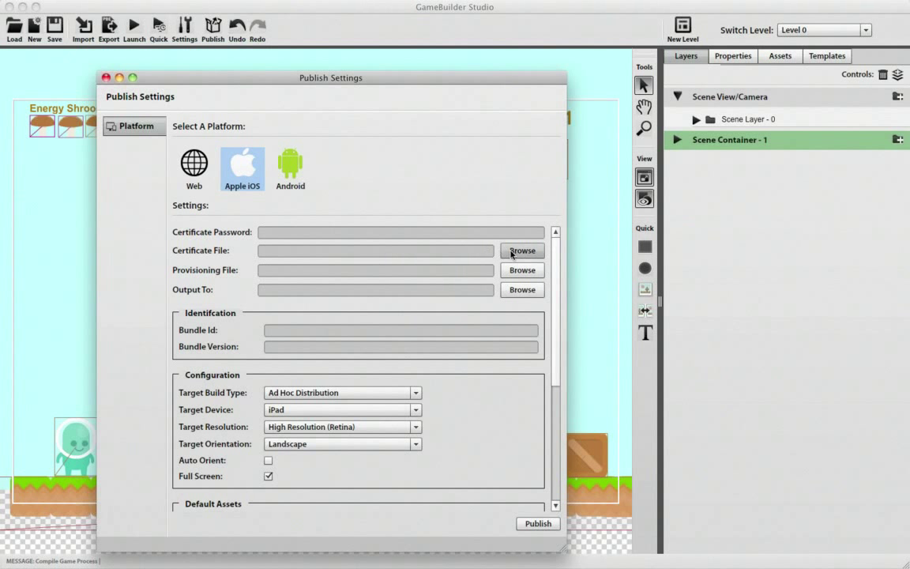
pyautogui.click(436, 256)
pyautogui.click(387, 270)
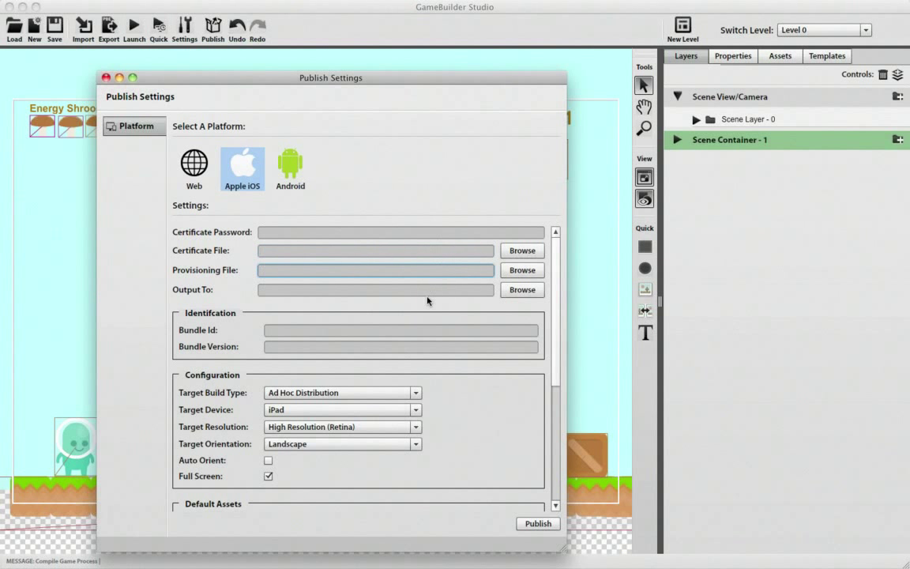
# Step: Set the iOS bundle id to com.GAME.* and the bundle version to 1.0, and review the configuration and default assets
pyautogui.click(339, 330)
pyautogui.write('com')
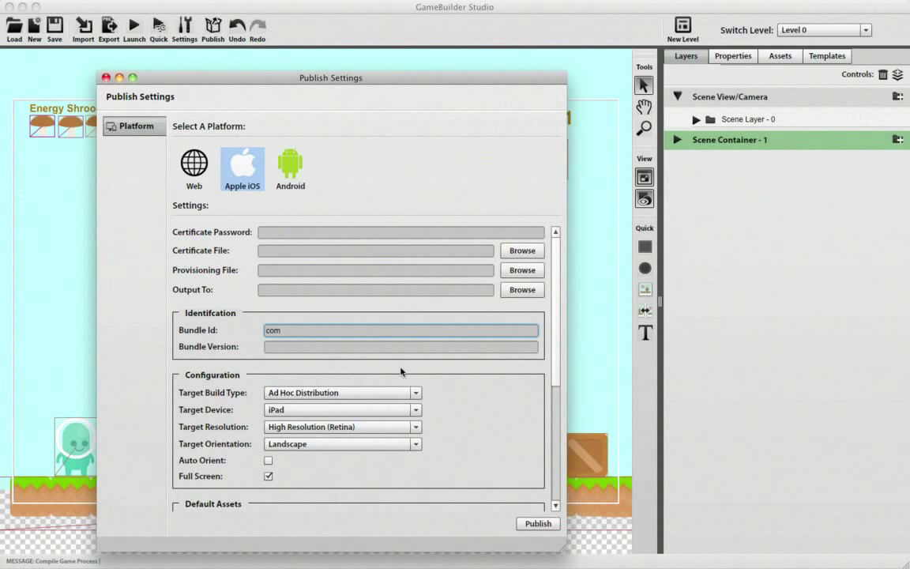
pyautogui.write('.GAME.*')
pyautogui.click(352, 346)
pyautogui.write('1.0')
pyautogui.scroll(-5, 545, 355)
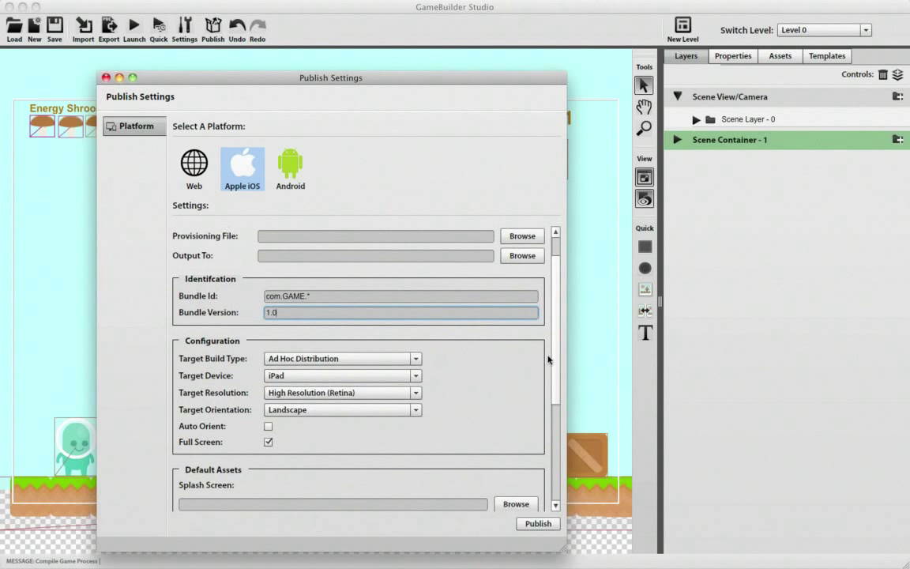
pyautogui.scroll(-7, 527, 450)
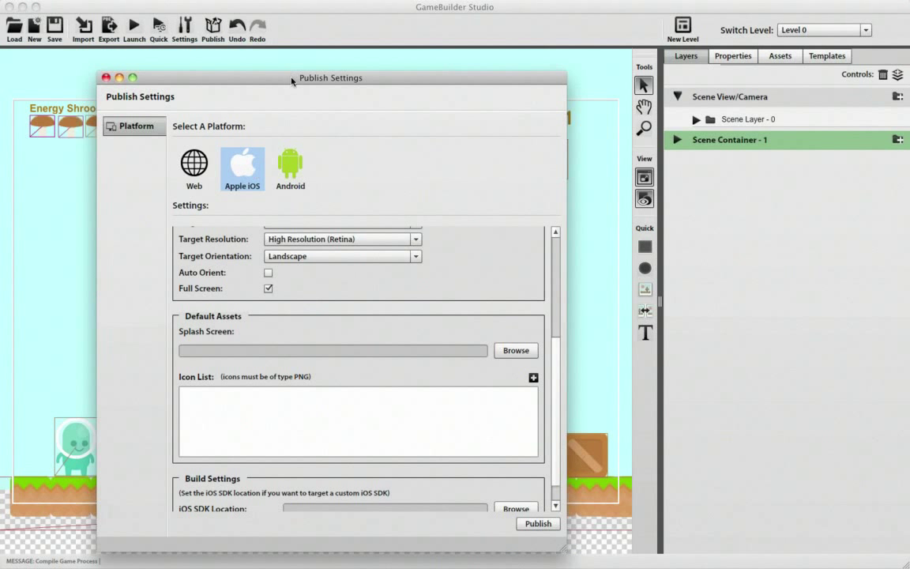
# Step: Choose the Android platform, enable certificate creation, review its publish options, and close the publish settings without publishing
pyautogui.moveTo(296, 90); pyautogui.dragTo(296, 79)
pyautogui.click(296, 152)
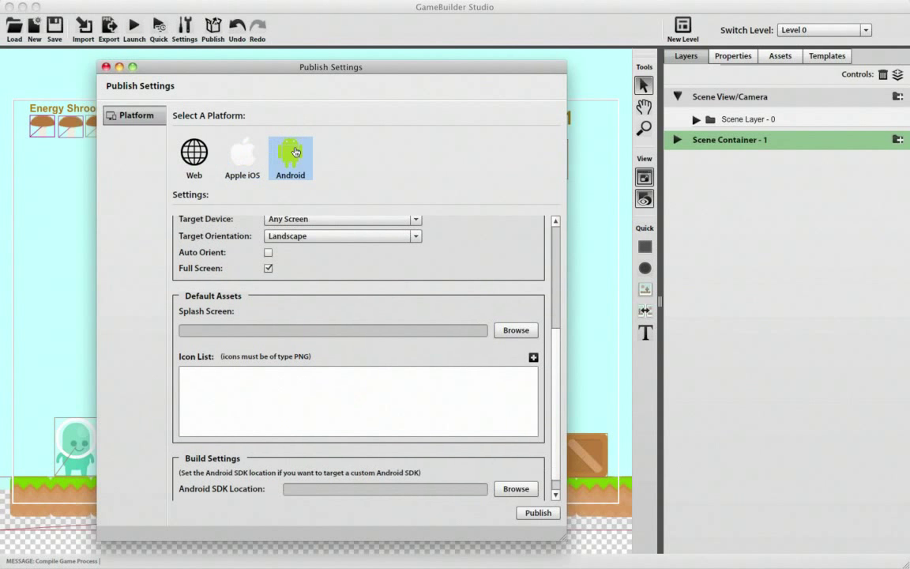
pyautogui.scroll(5, 466, 300)
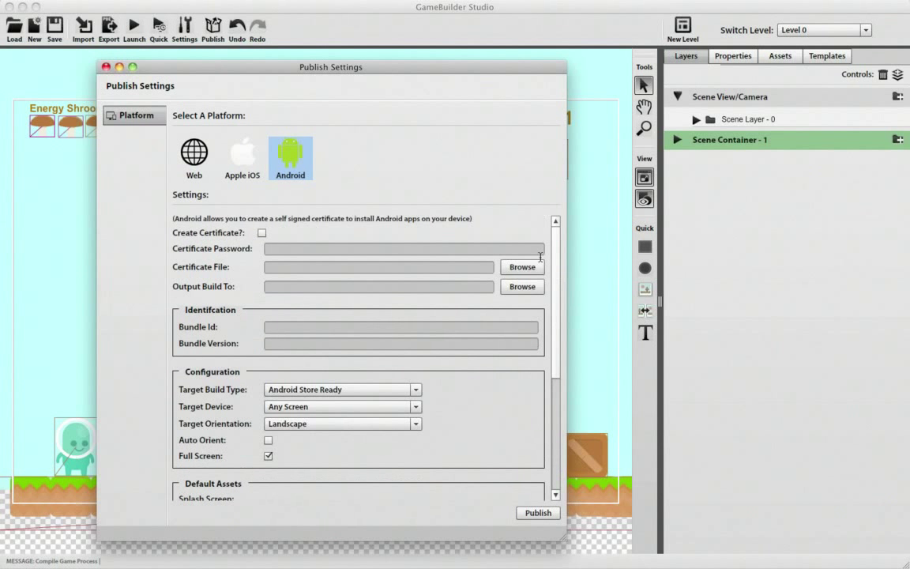
pyautogui.click(261, 233)
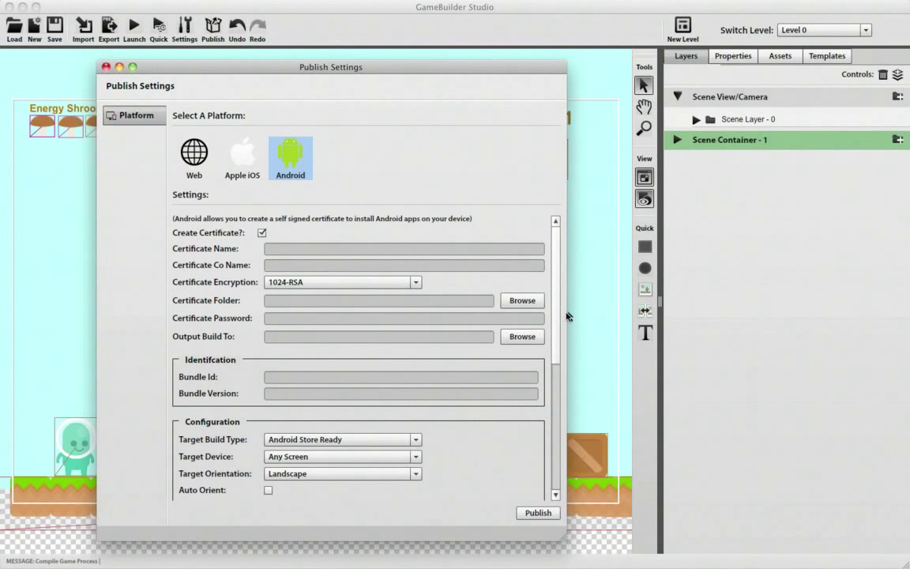
pyautogui.scroll(-2, 557, 353)
pyautogui.scroll(-10, 558, 353)
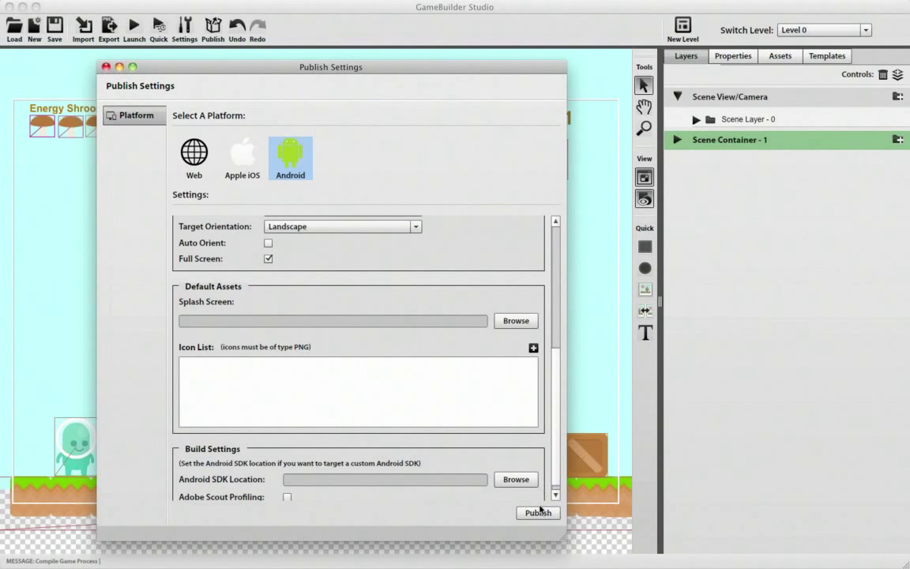
pyautogui.scroll(10, 504, 332)
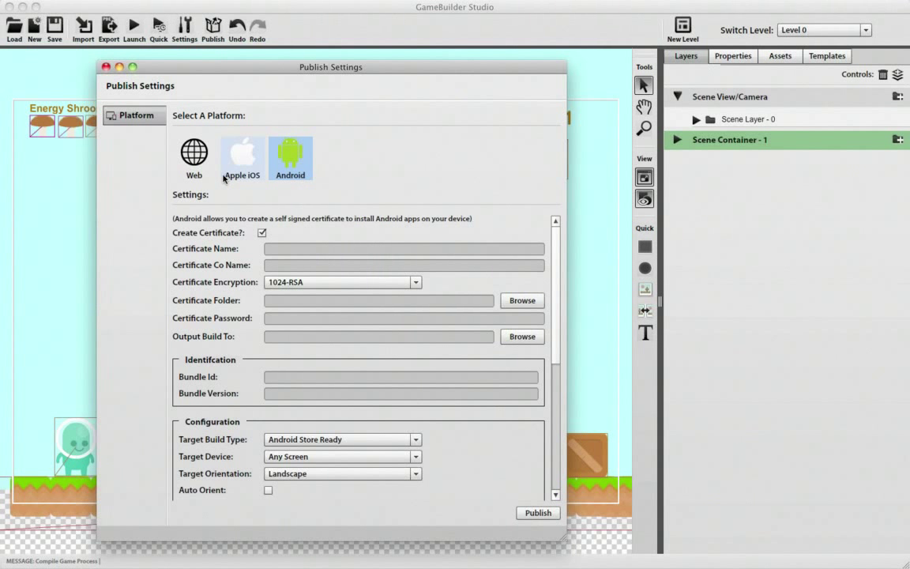
pyautogui.moveTo(185, 73)
pyautogui.mouseDown()
pyautogui.moveTo(208, 70)
pyautogui.moveTo(181, 77)
pyautogui.mouseUp()
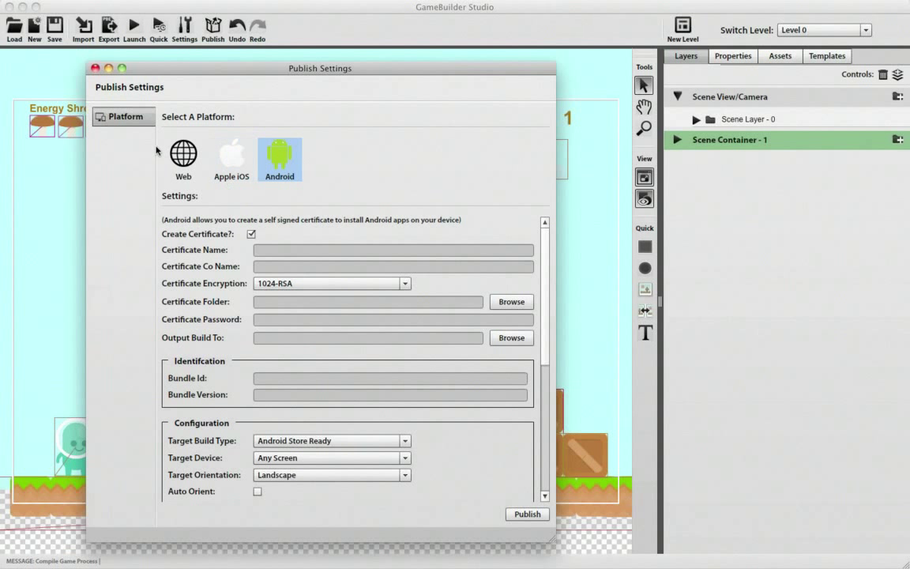
pyautogui.click(95, 69)
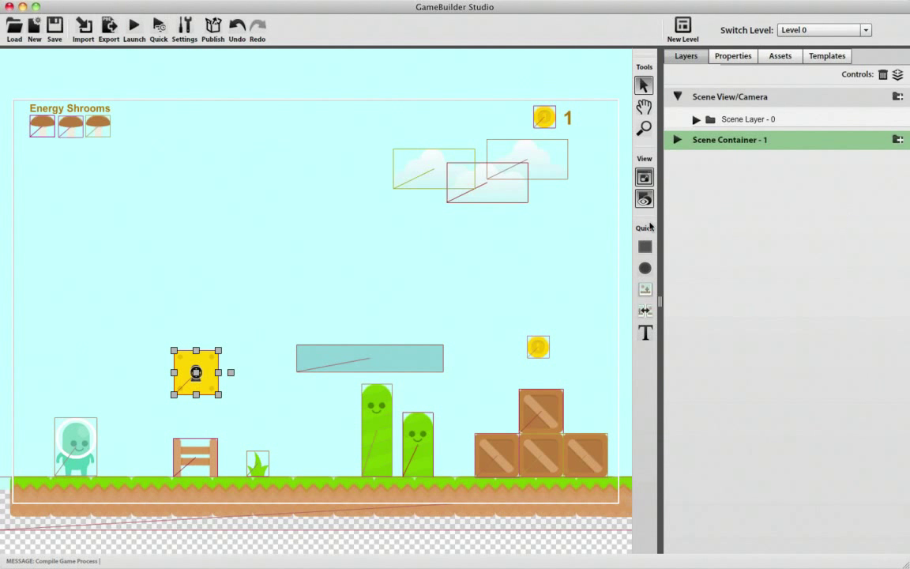
# Step: Inspect the energy and coin HUD elements in the scene, and select the Shroom entity within Scene Container - 1
pyautogui.click(43, 127)
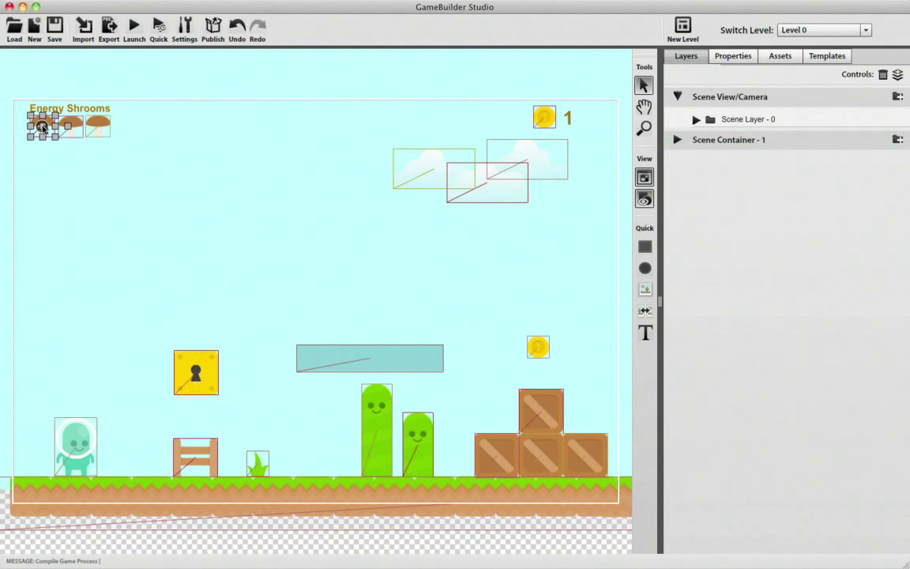
pyautogui.keyDown('shift'); pyautogui.click(97, 125); pyautogui.keyUp('shift')
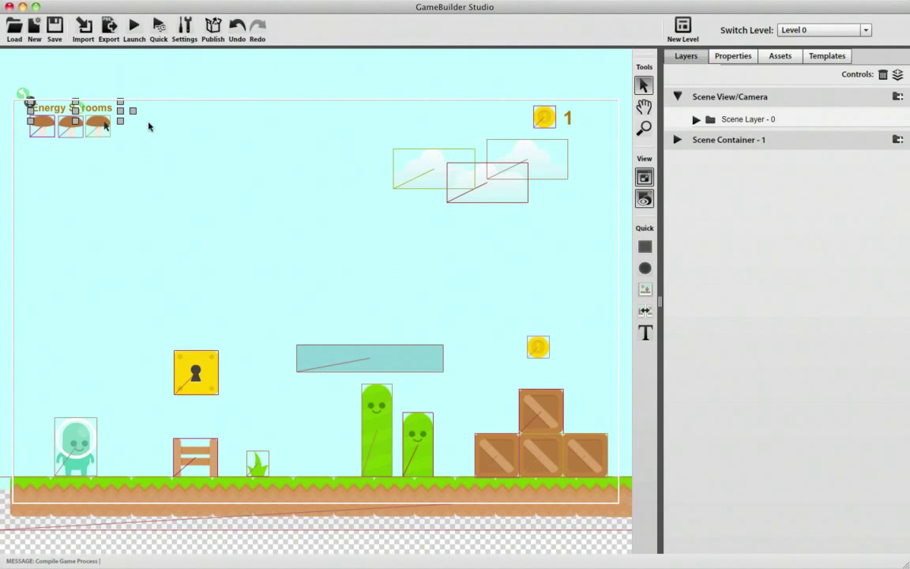
pyautogui.click(557, 119)
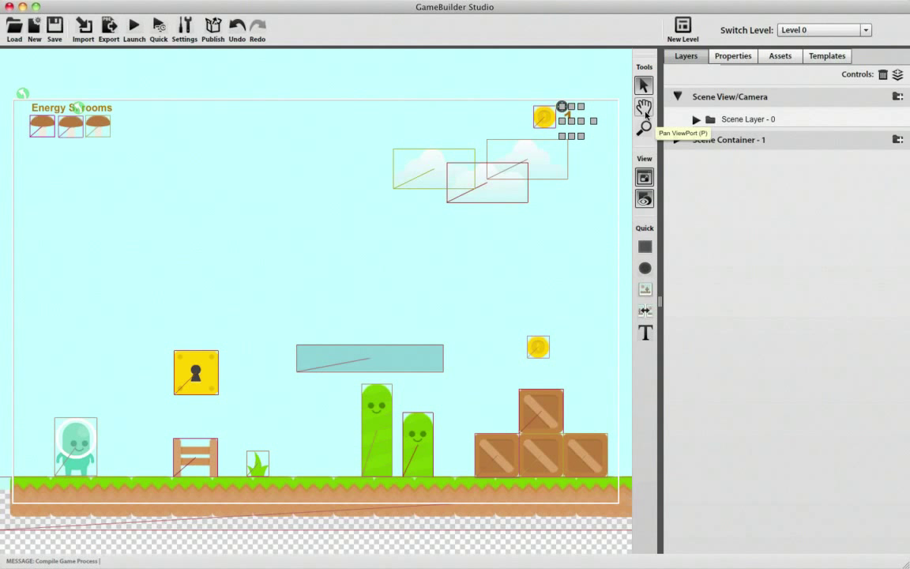
pyautogui.click(546, 119)
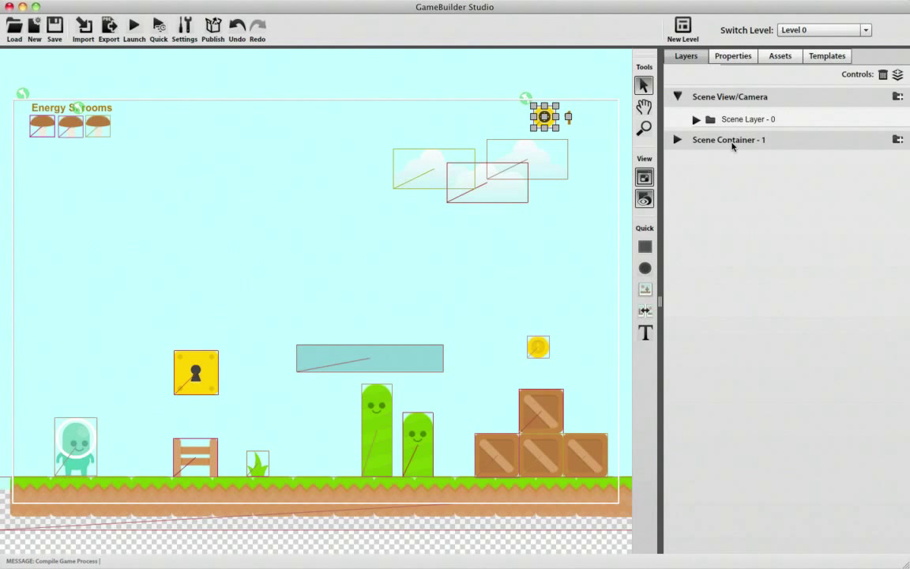
pyautogui.click(677, 141)
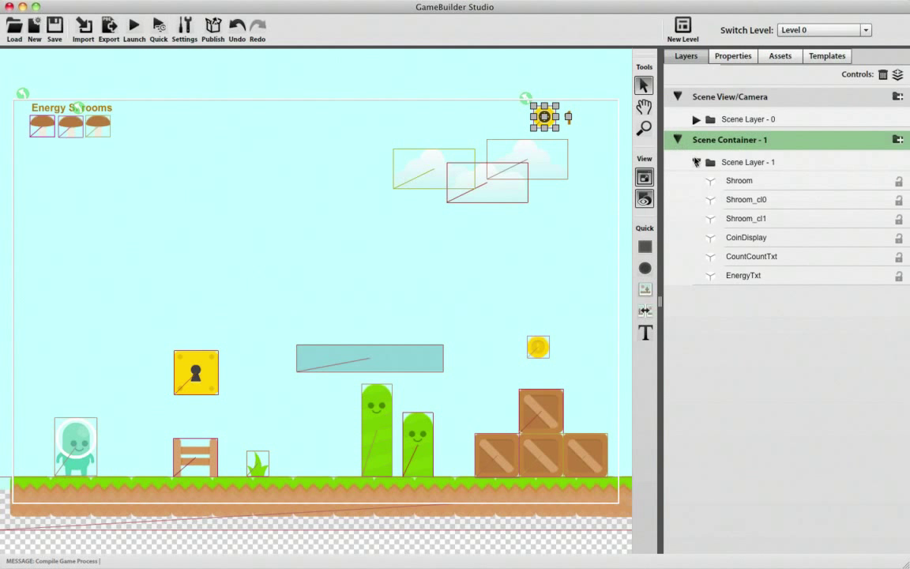
pyautogui.click(745, 185)
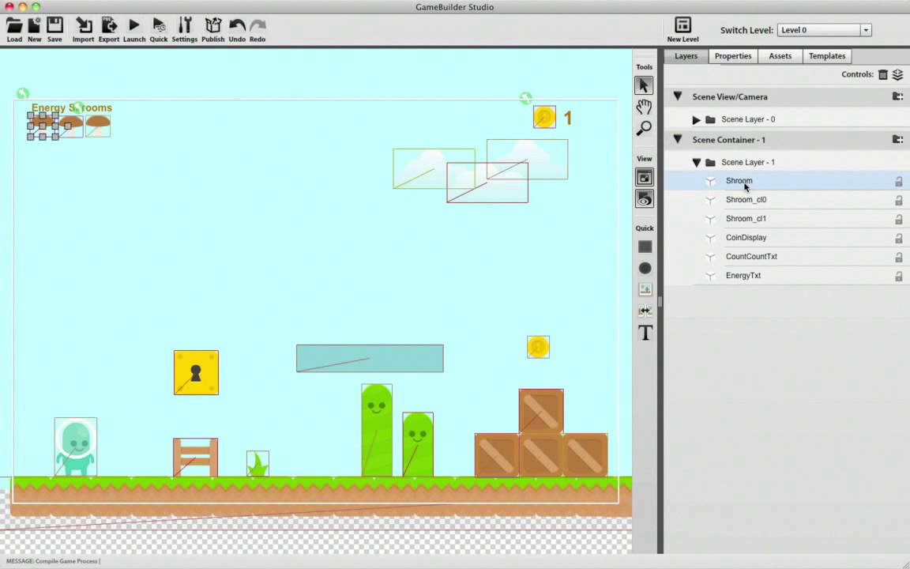
# Step: Select the coin display in the HUD, and move the green alien character slightly to the right in the scene
pyautogui.click(537, 120)
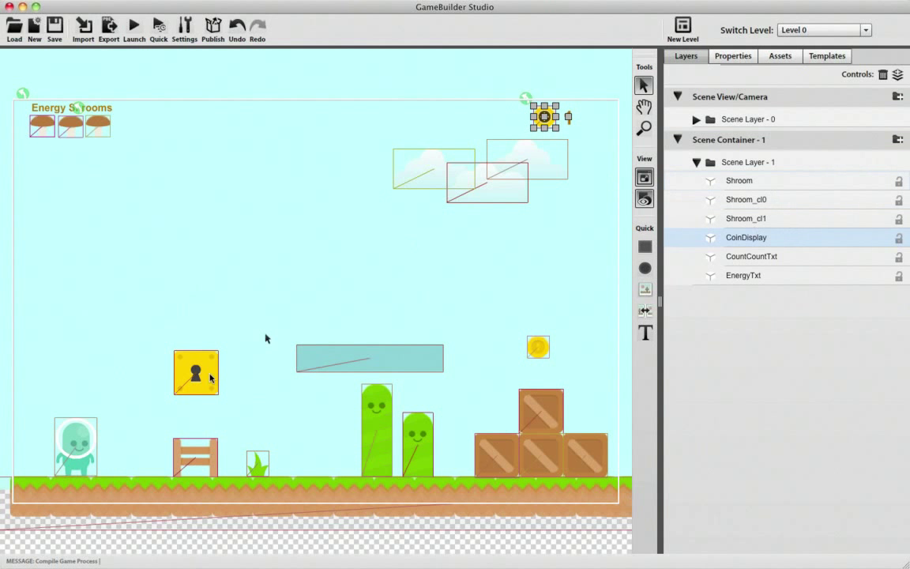
pyautogui.moveTo(85, 441)
pyautogui.mouseDown()
pyautogui.moveTo(125, 438)
pyautogui.moveTo(109, 430)
pyautogui.moveTo(108, 442)
pyautogui.moveTo(194, 436)
pyautogui.moveTo(36, 444)
pyautogui.moveTo(258, 430)
pyautogui.moveTo(111, 426)
pyautogui.moveTo(101, 444)
pyautogui.mouseUp()
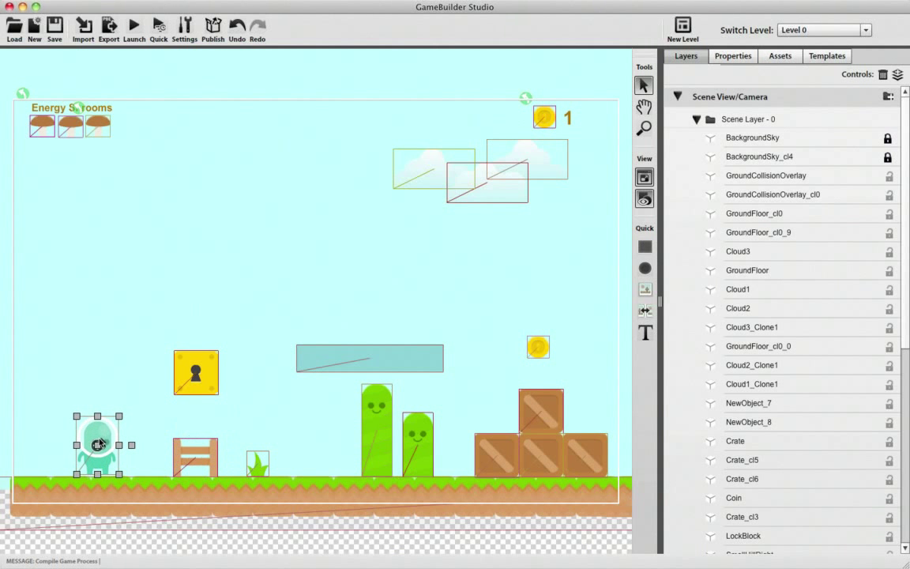
# Step: Select the HUD coin and its counter text in turn, and examine the counter text's Renderer and Spatial component properties
pyautogui.click(544, 117)
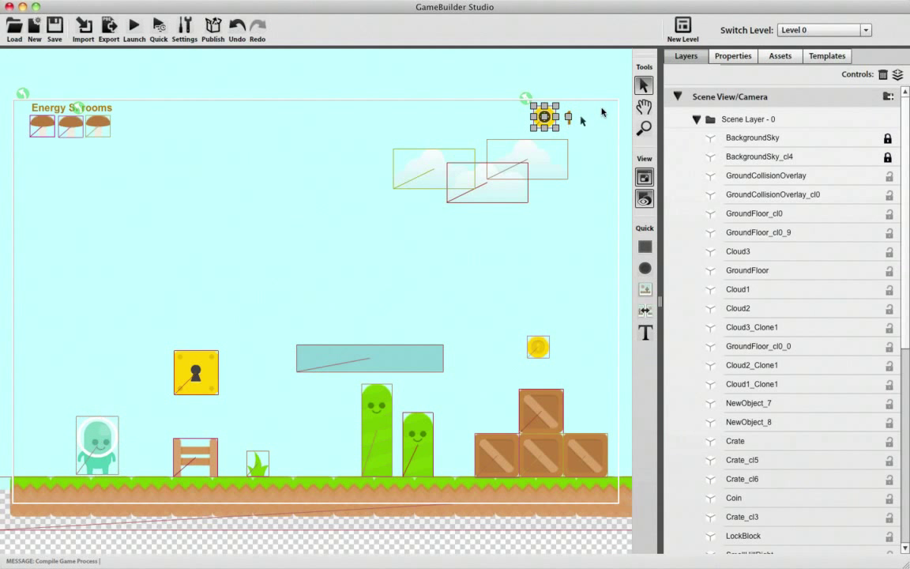
pyautogui.click(697, 120)
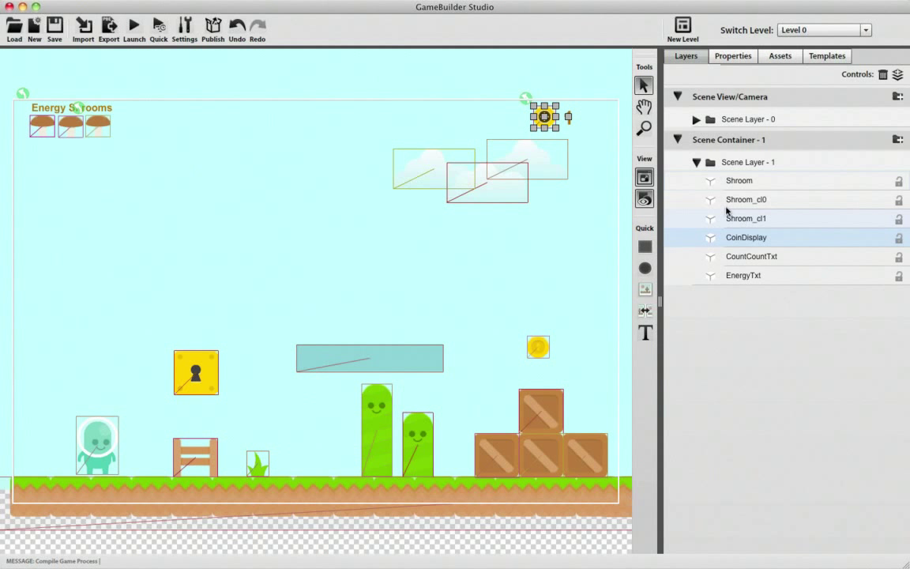
pyautogui.click(576, 121)
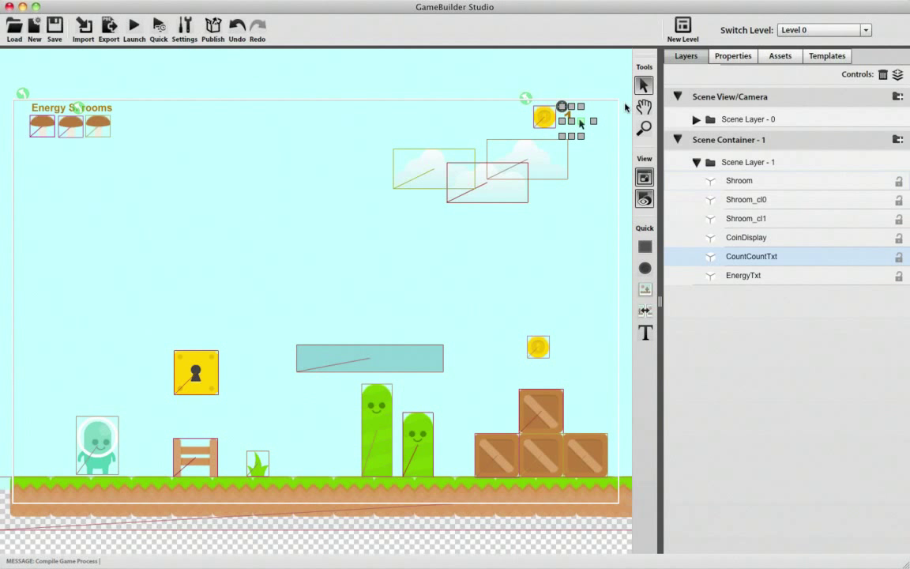
pyautogui.click(733, 55)
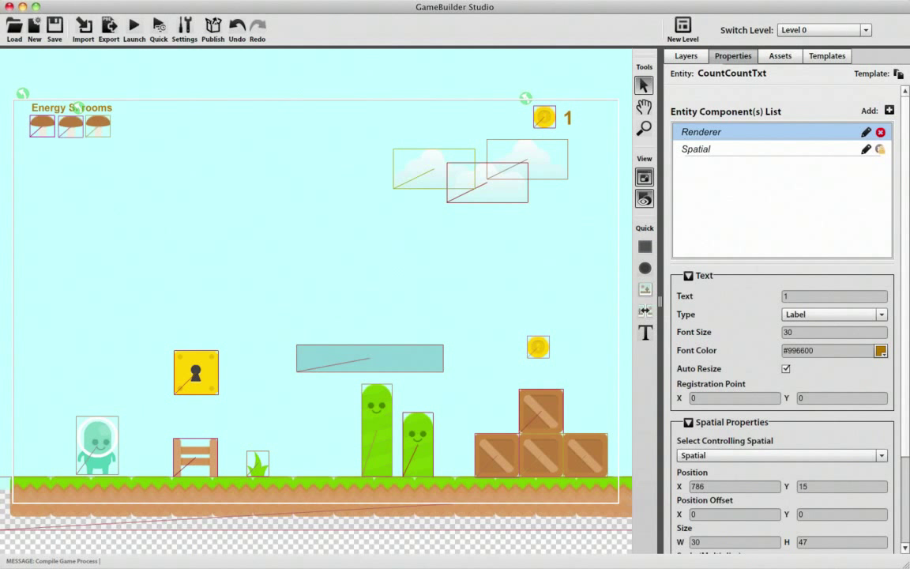
pyautogui.click(685, 55)
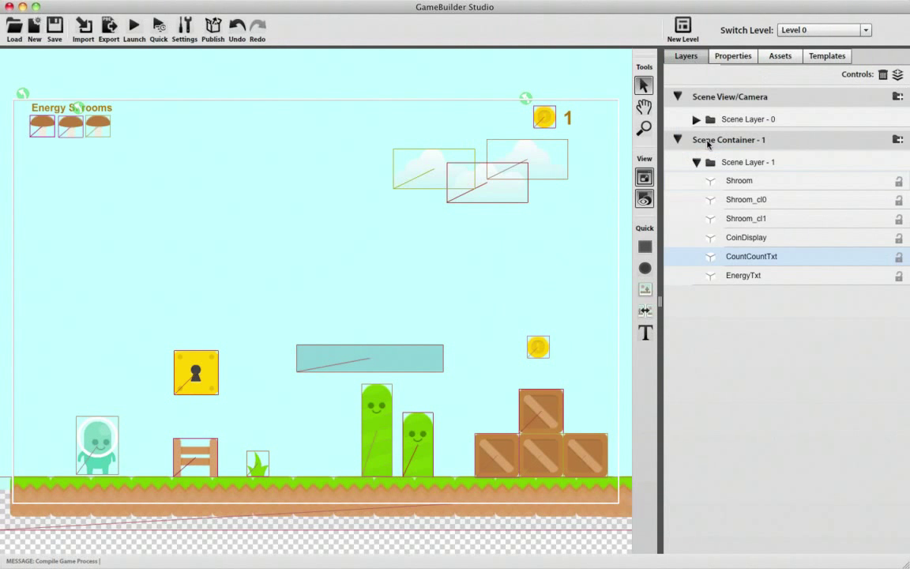
# Step: Collapse Scene Container - 1 in the layer list and add another scene container to the level
pyautogui.click(677, 139)
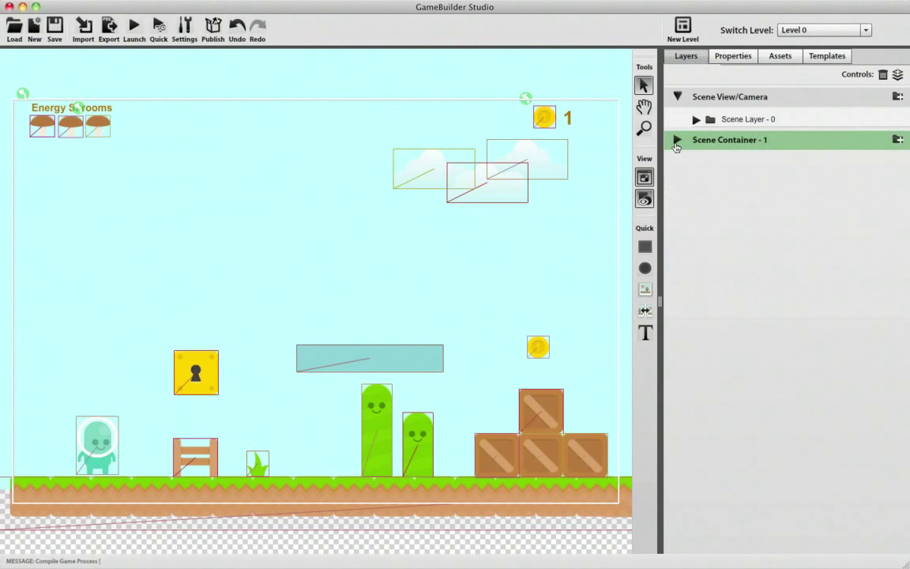
pyautogui.click(897, 75)
pyautogui.click(764, 166)
pyautogui.click(645, 246)
# Step: Move the CoinDisplay entity from Scene Container - 1 into Scene Layer - 2 of Scene Container - 2
pyautogui.click(678, 142)
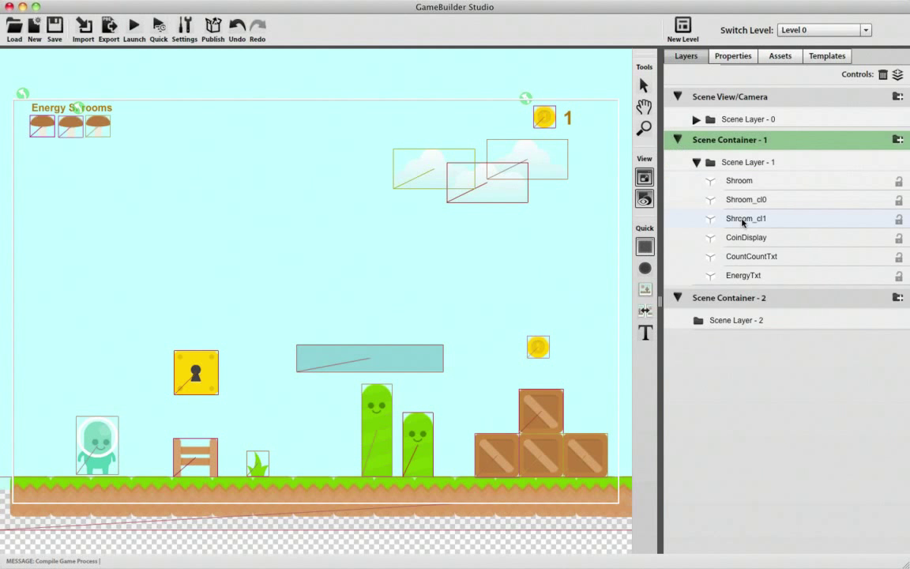
pyautogui.click(749, 273)
pyautogui.moveTo(748, 245); pyautogui.dragTo(758, 324)
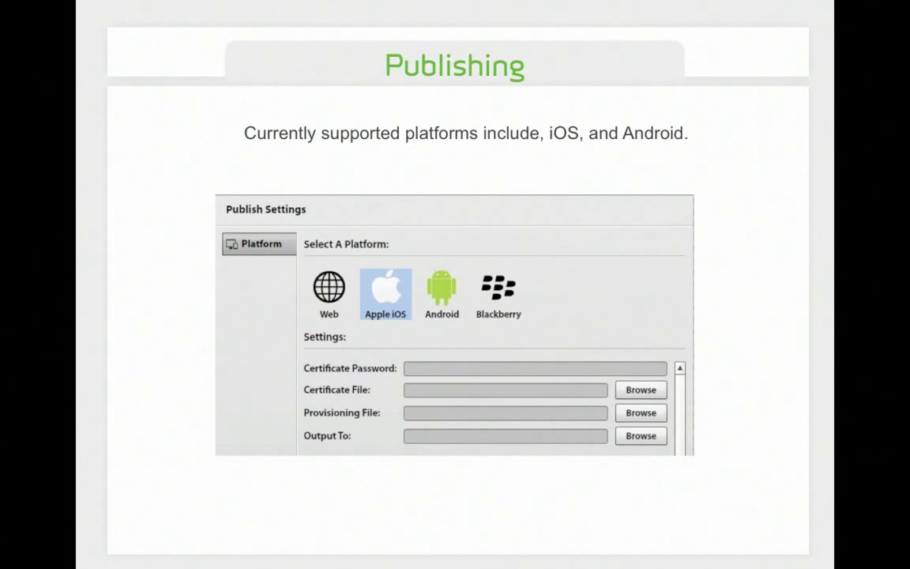
pyautogui.press('Right')
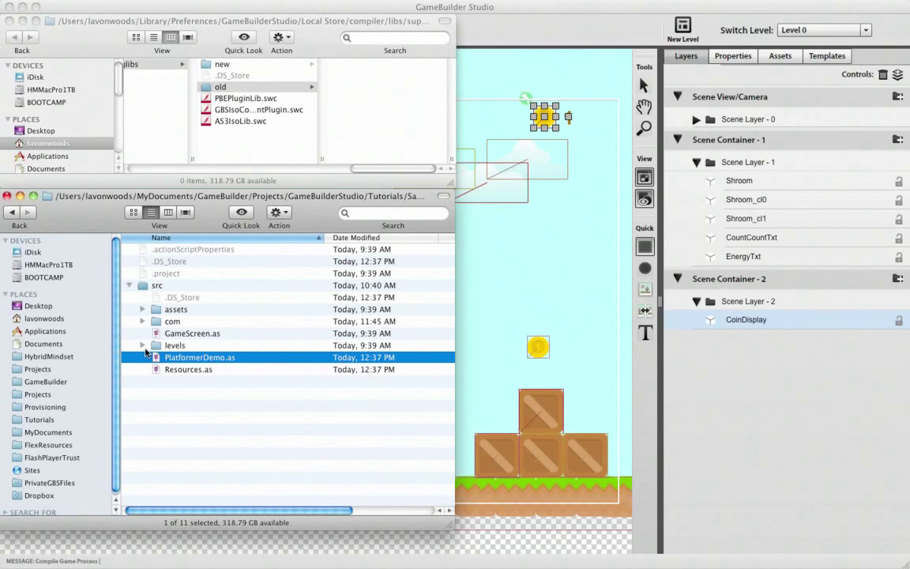
# Step: Examine the PlatformerDemo project's root folder in Finder, including the PlatformerDemo.gbx file and resources folder, and return to GameBuilder Studio
pyautogui.press('super+Up')
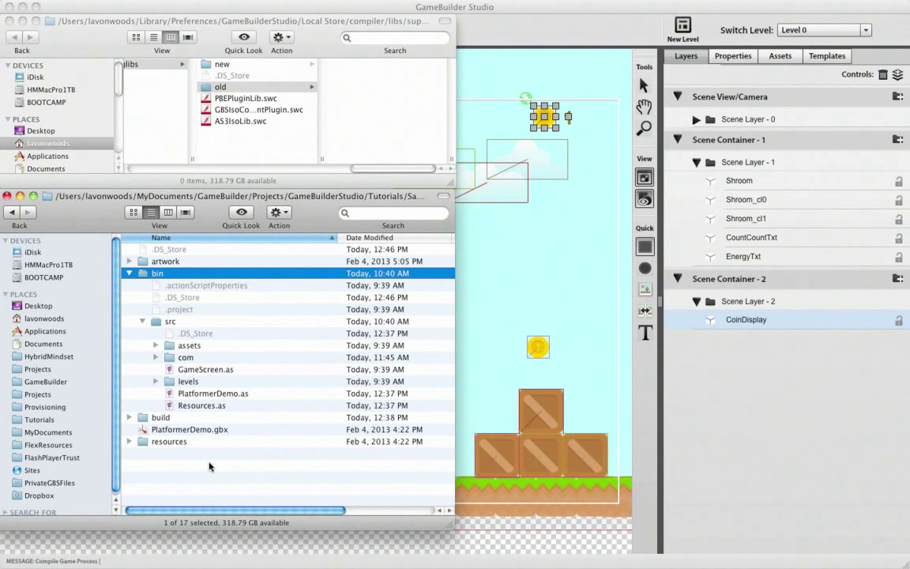
pyautogui.click(128, 273)
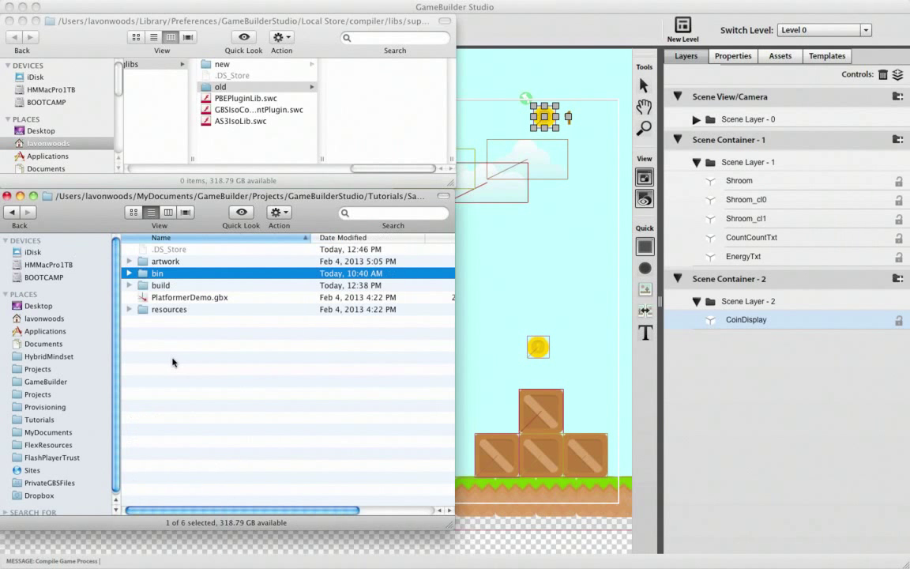
pyautogui.click(207, 297)
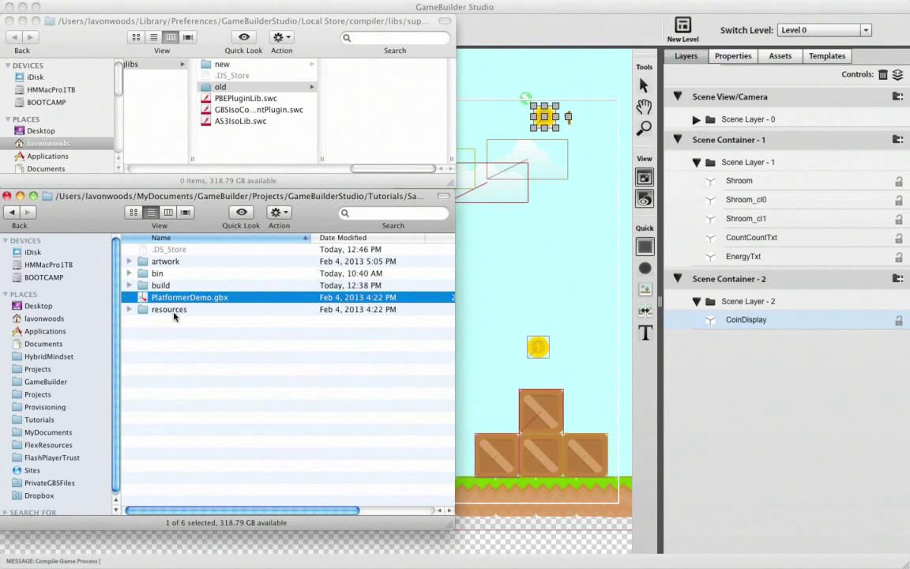
pyautogui.click(168, 309)
pyautogui.press('Right')
pyautogui.scroll(-3, 207, 348)
pyautogui.scroll(5, 207, 348)
pyautogui.press('Left')
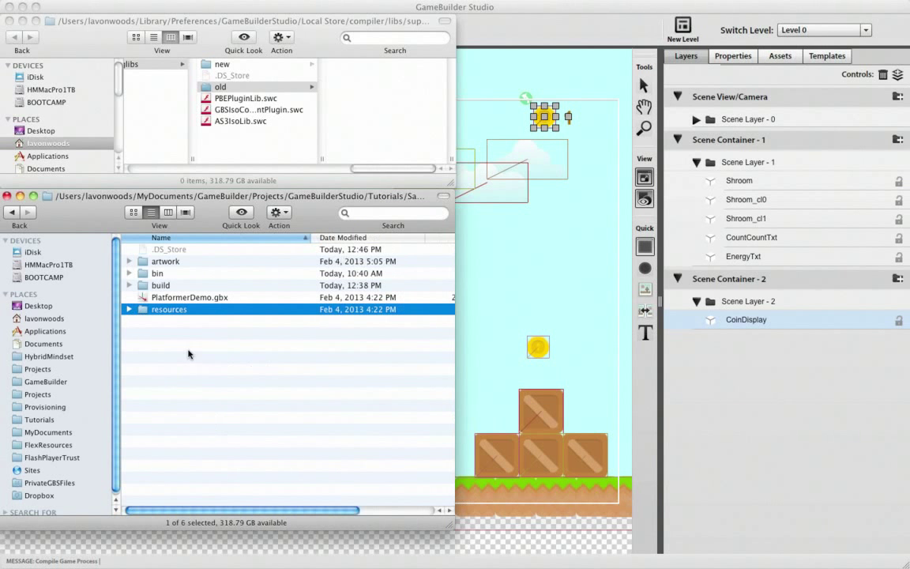
pyautogui.click(588, 29)
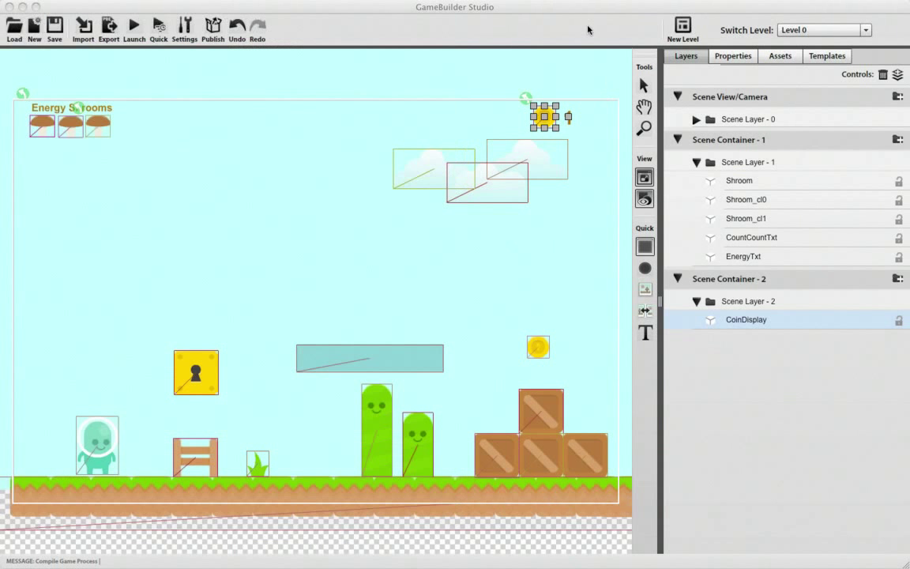